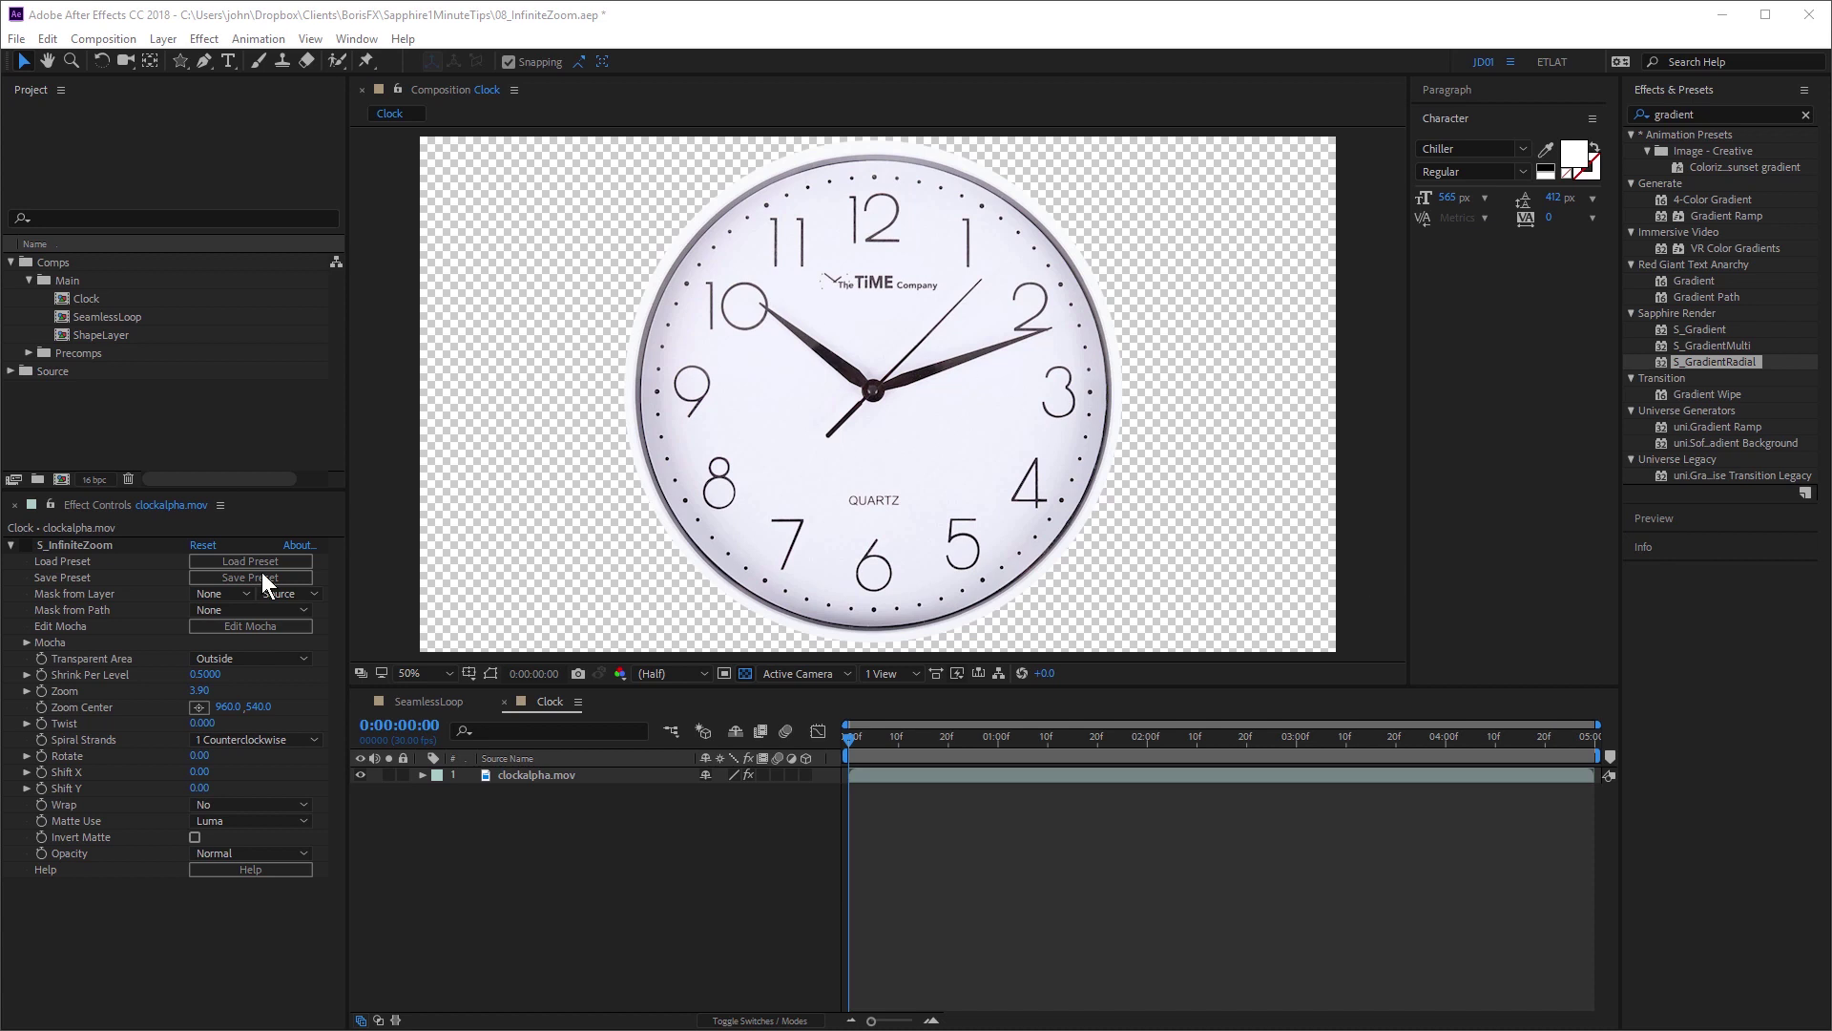
# Try S_InfiniteZoom on the clock layer with Zoom set to 9.40, turning the effect on and off again.
pyautogui.click(26, 544)
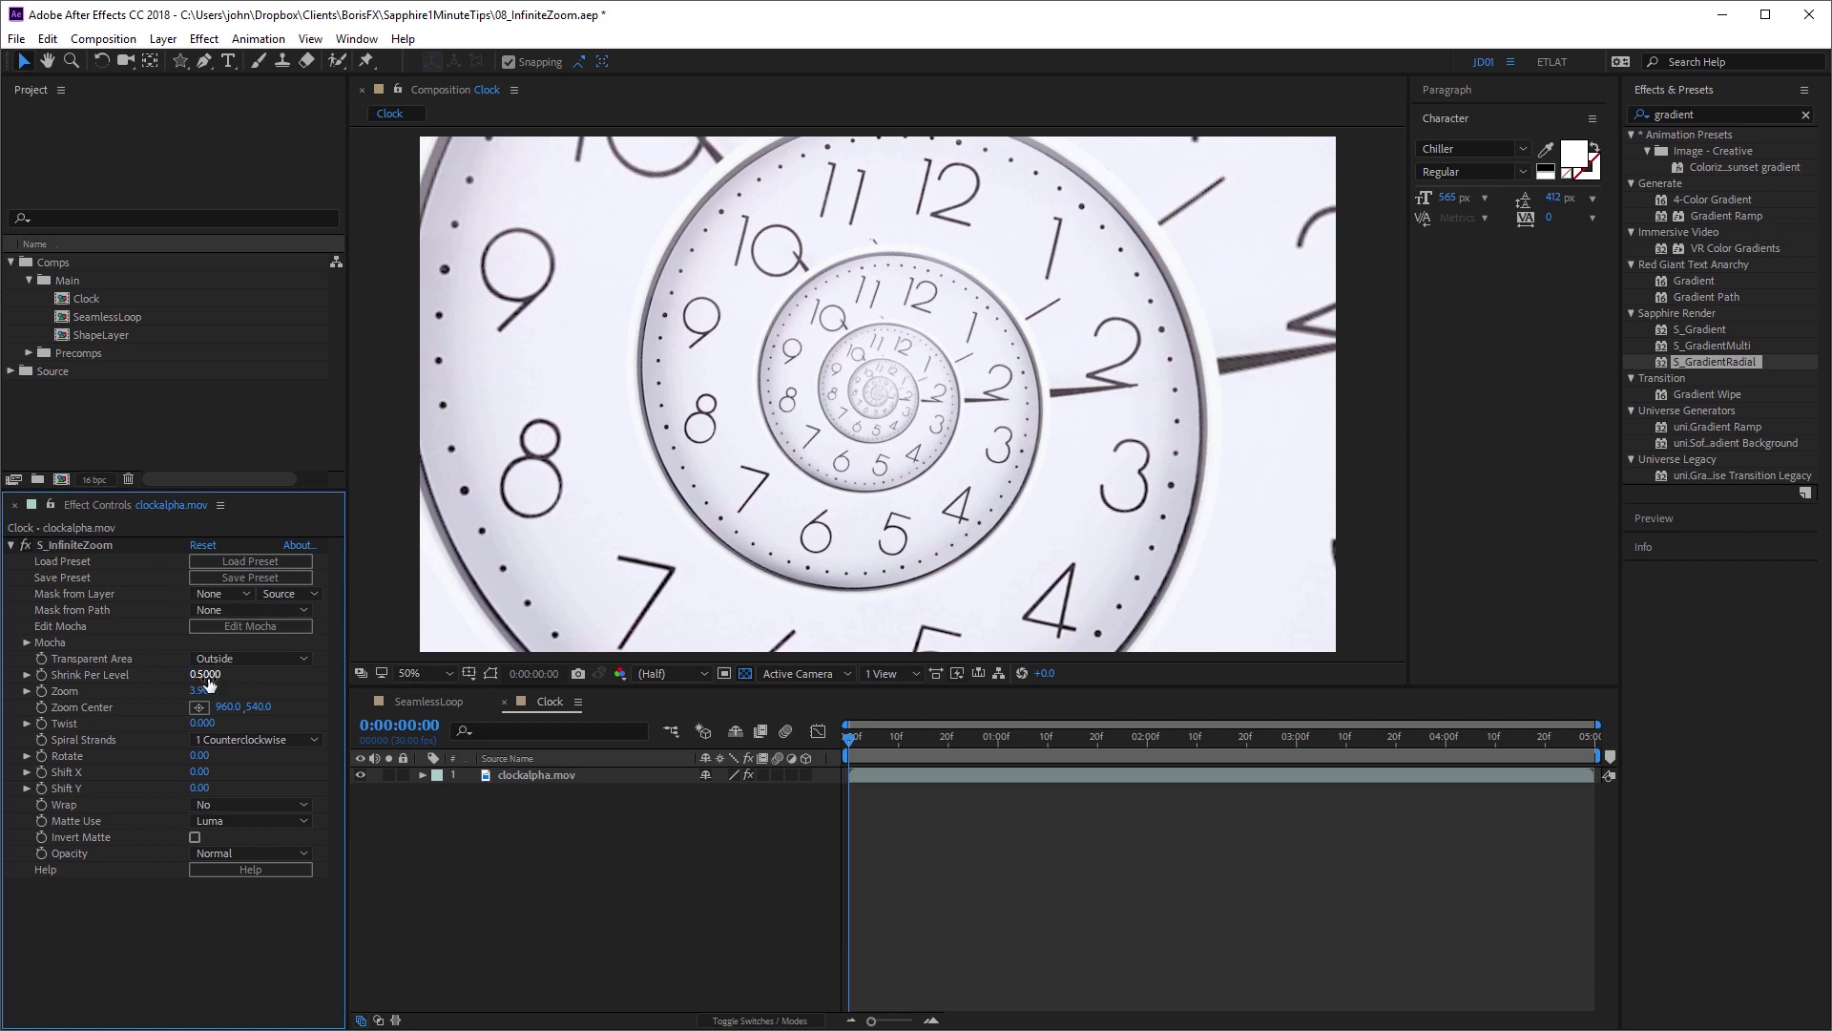
pyautogui.moveTo(210, 695); pyautogui.dragTo(255, 695)
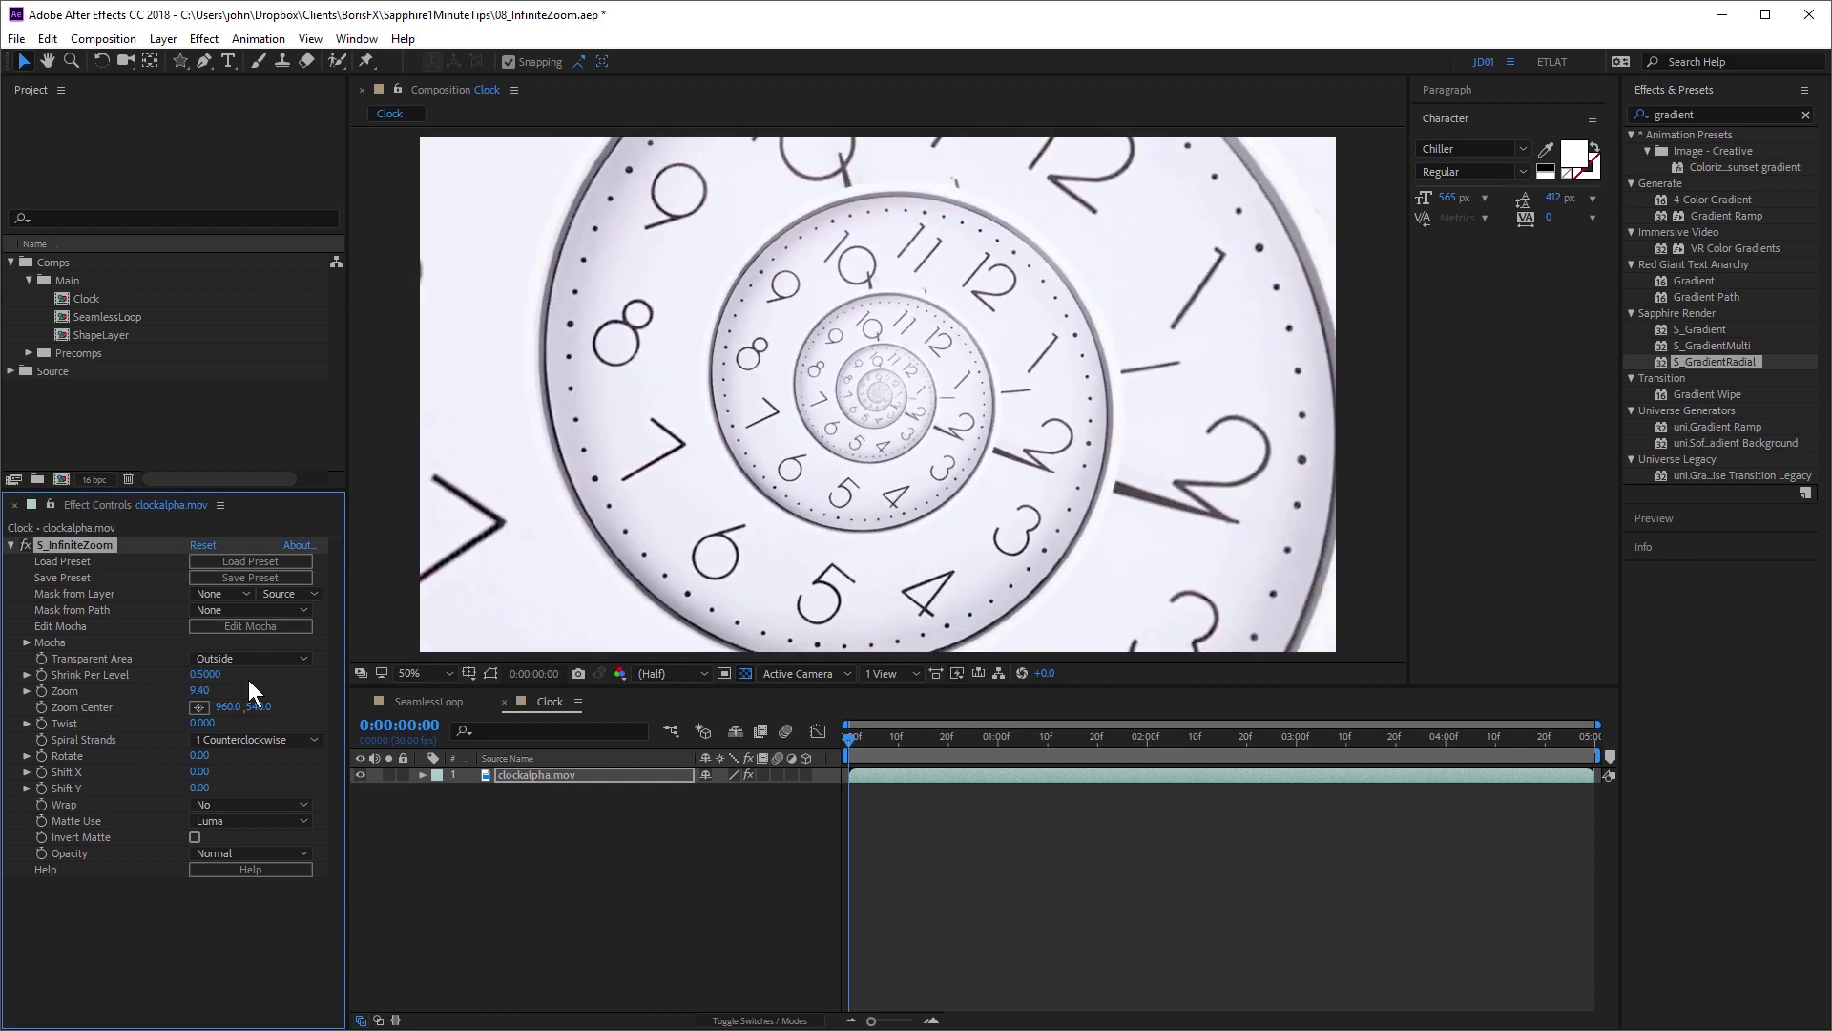
pyautogui.click(25, 545)
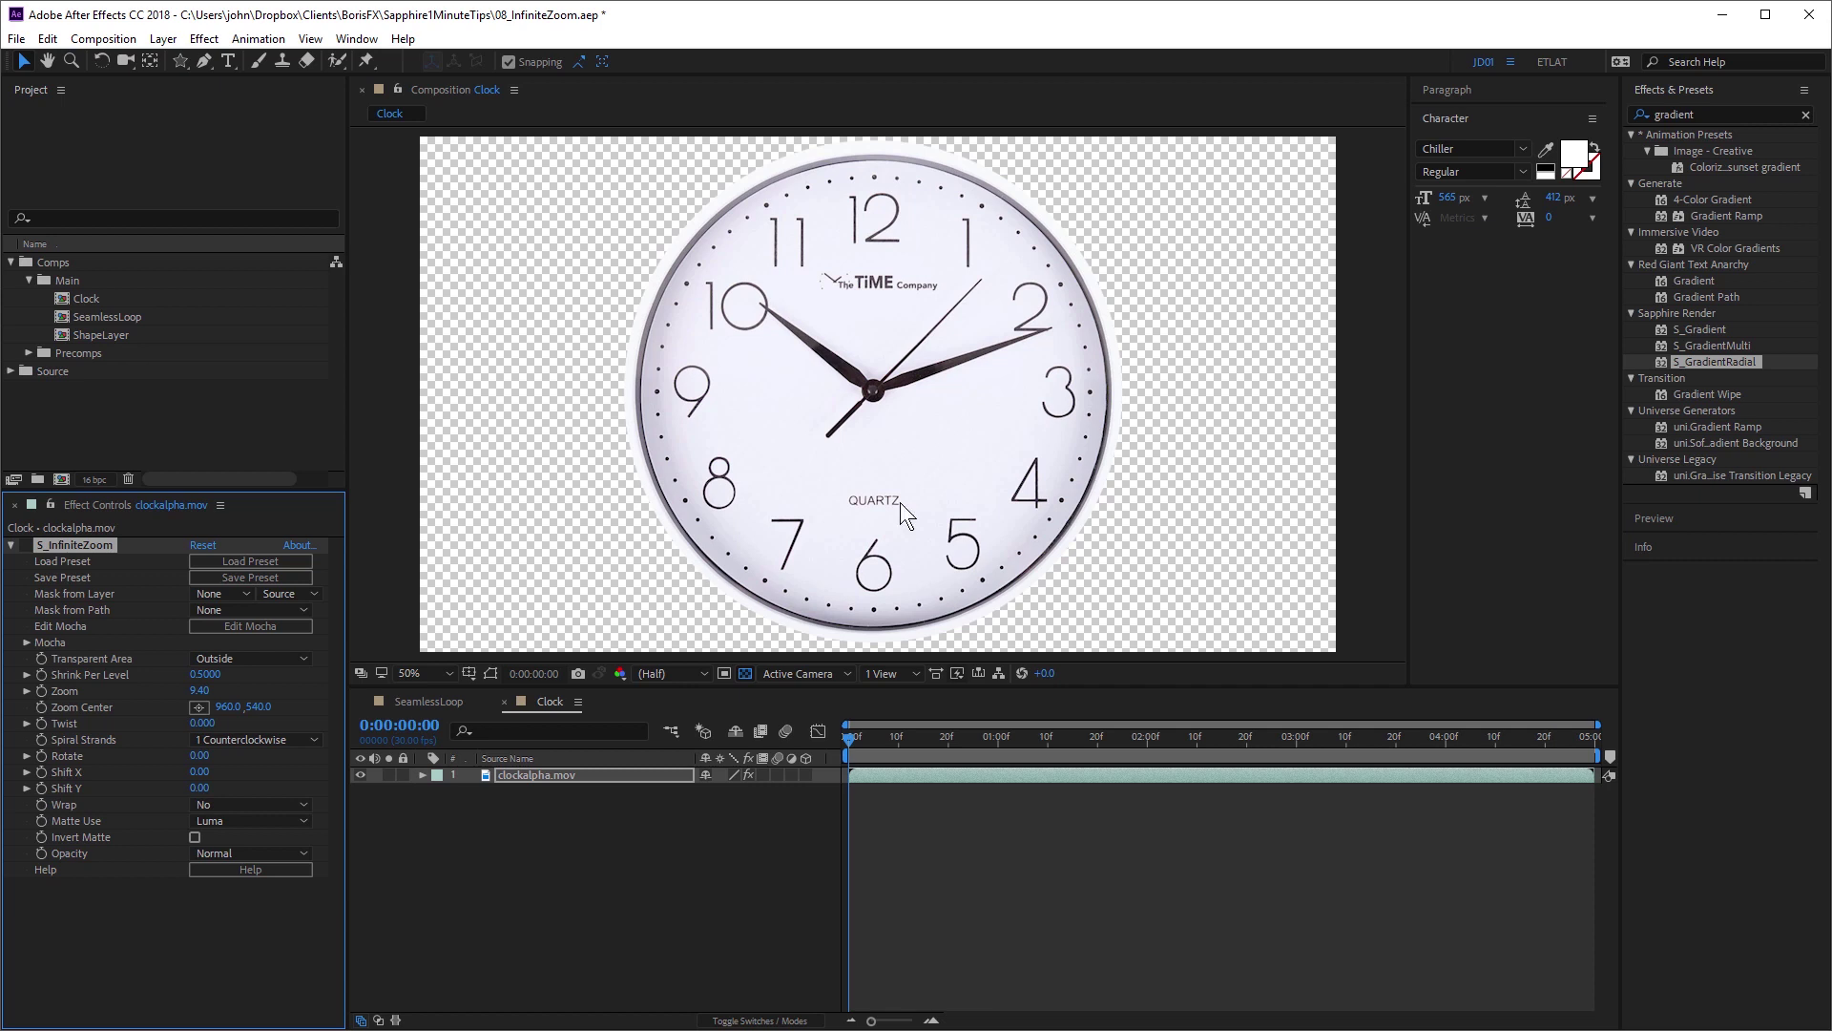
# Replace the clockalpha.mov layer with a full-frame star shape layer and turn off the transparency grid.
pyautogui.click(535, 776)
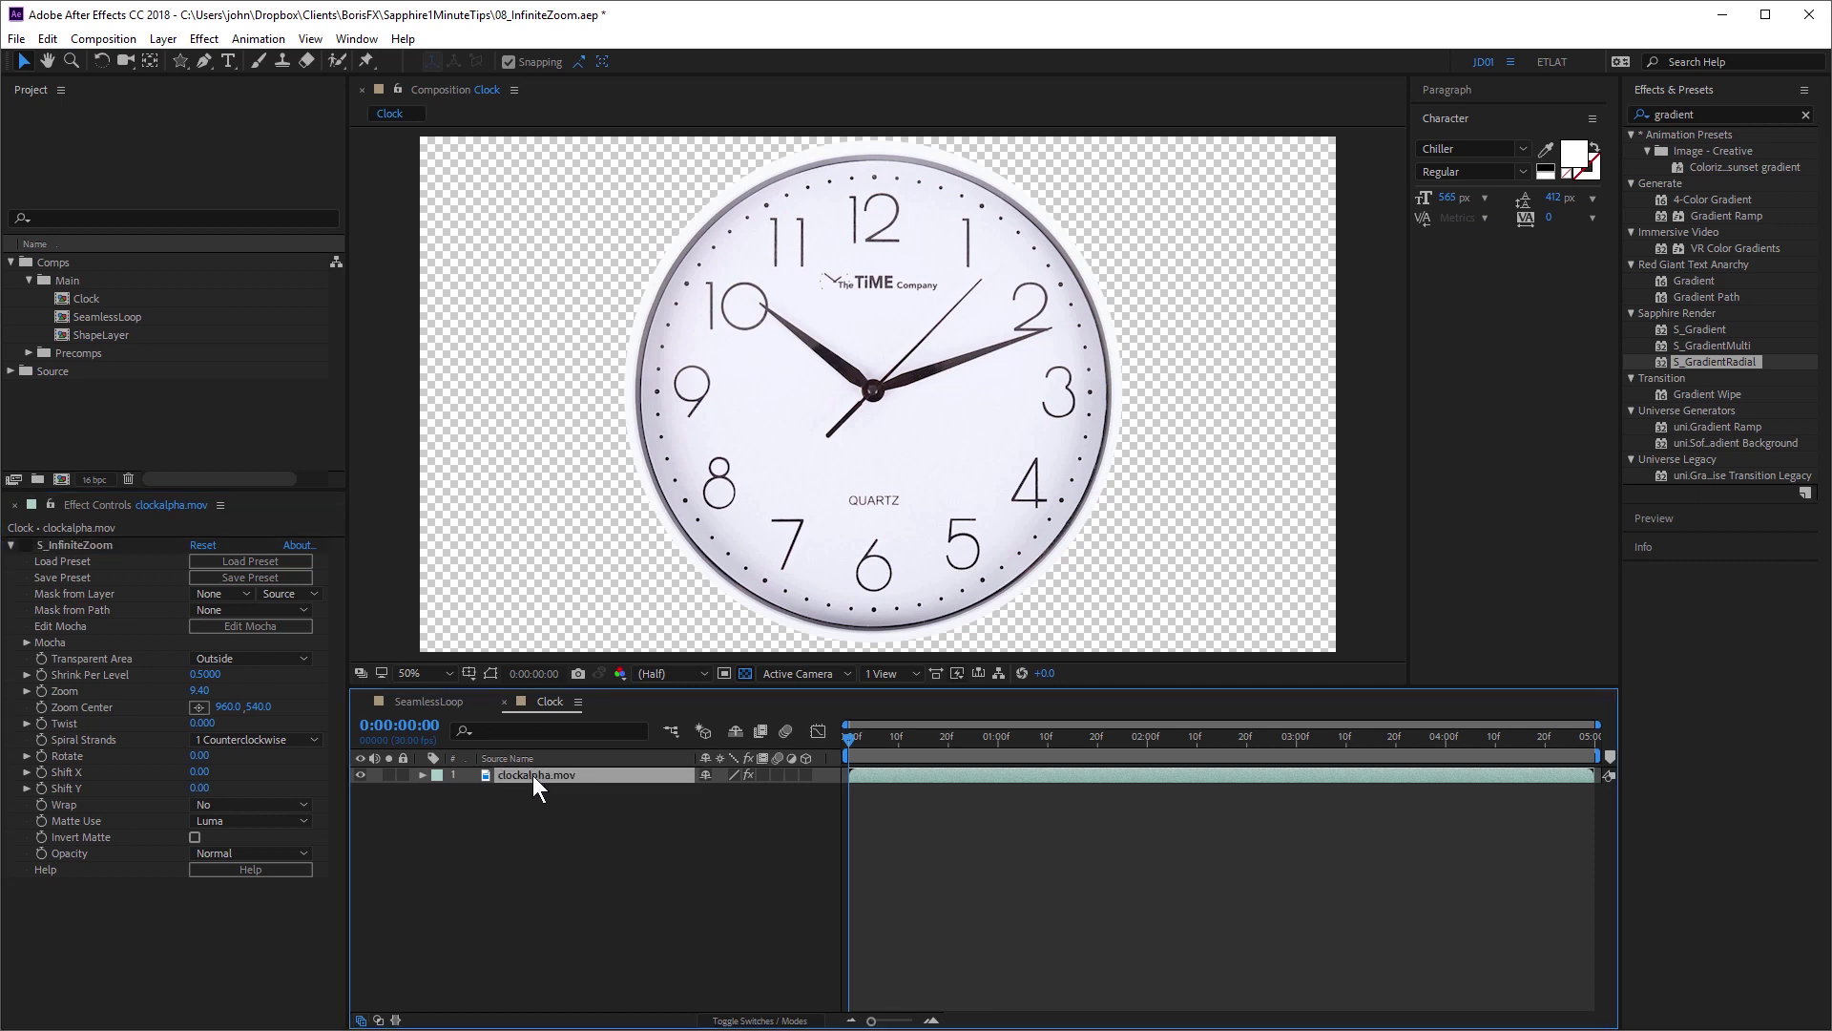
pyautogui.press('Delete')
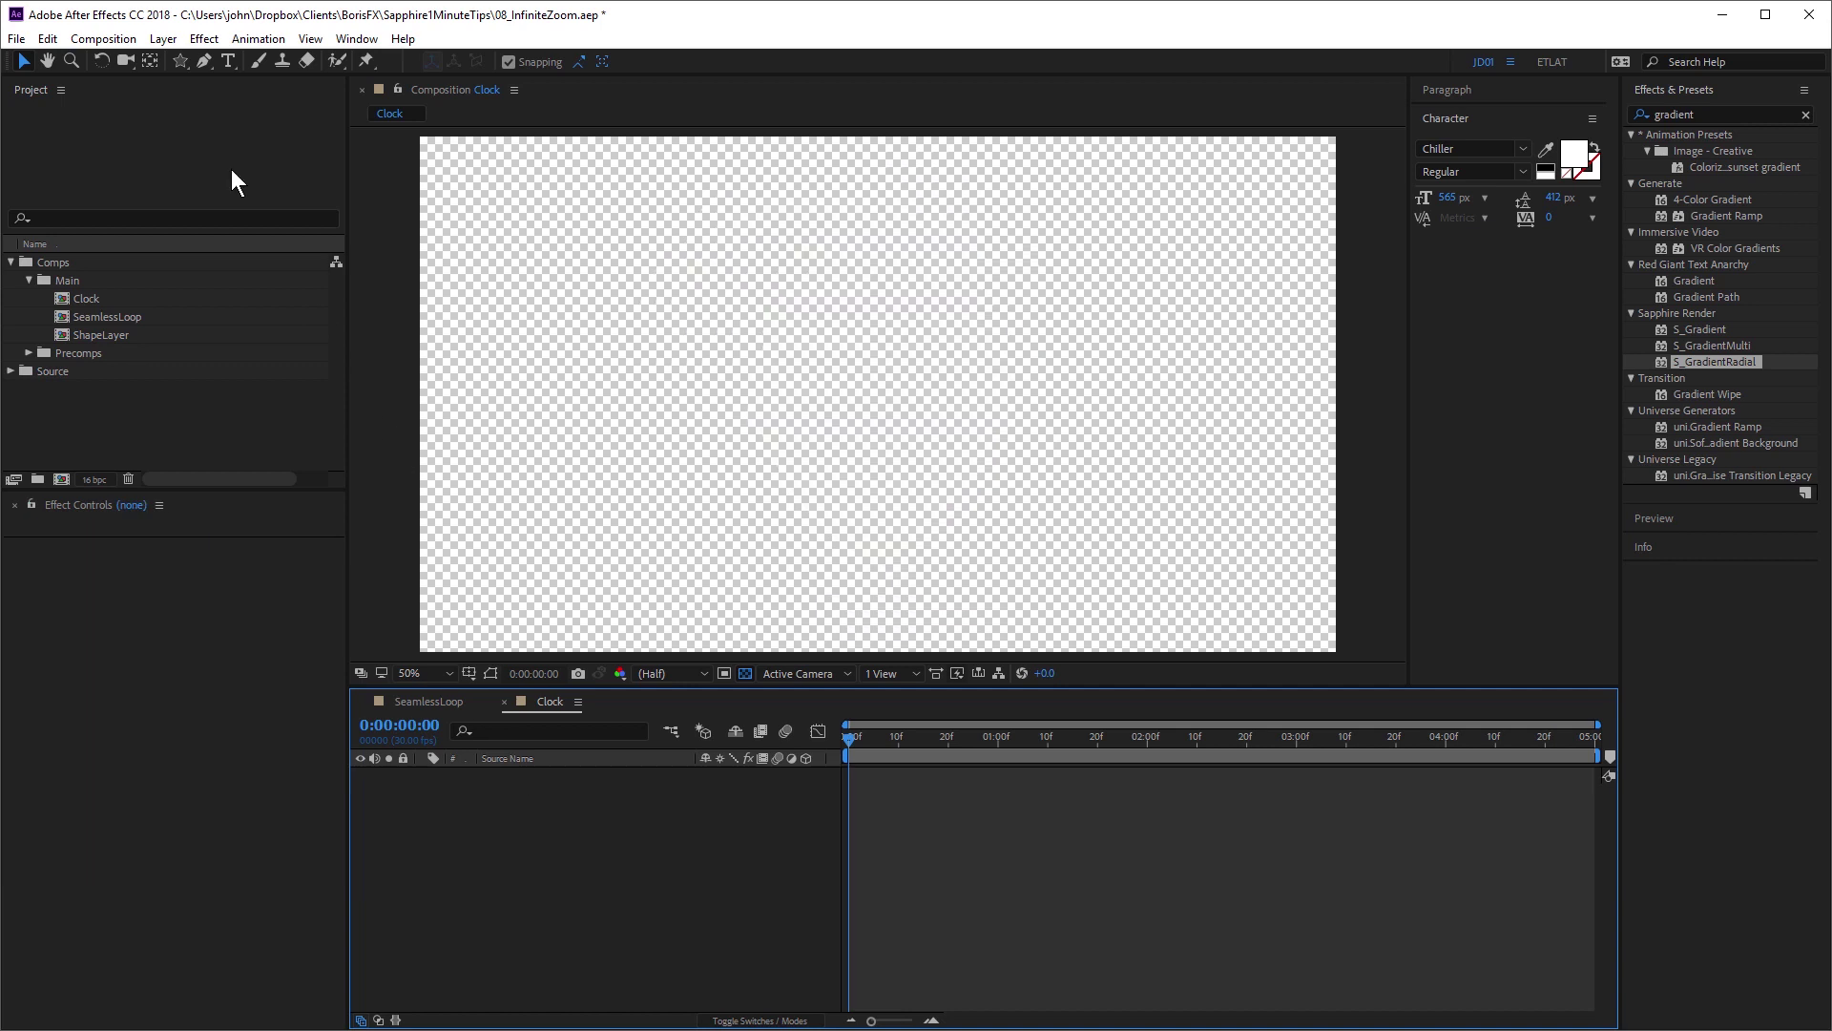
pyautogui.doubleClick(180, 60)
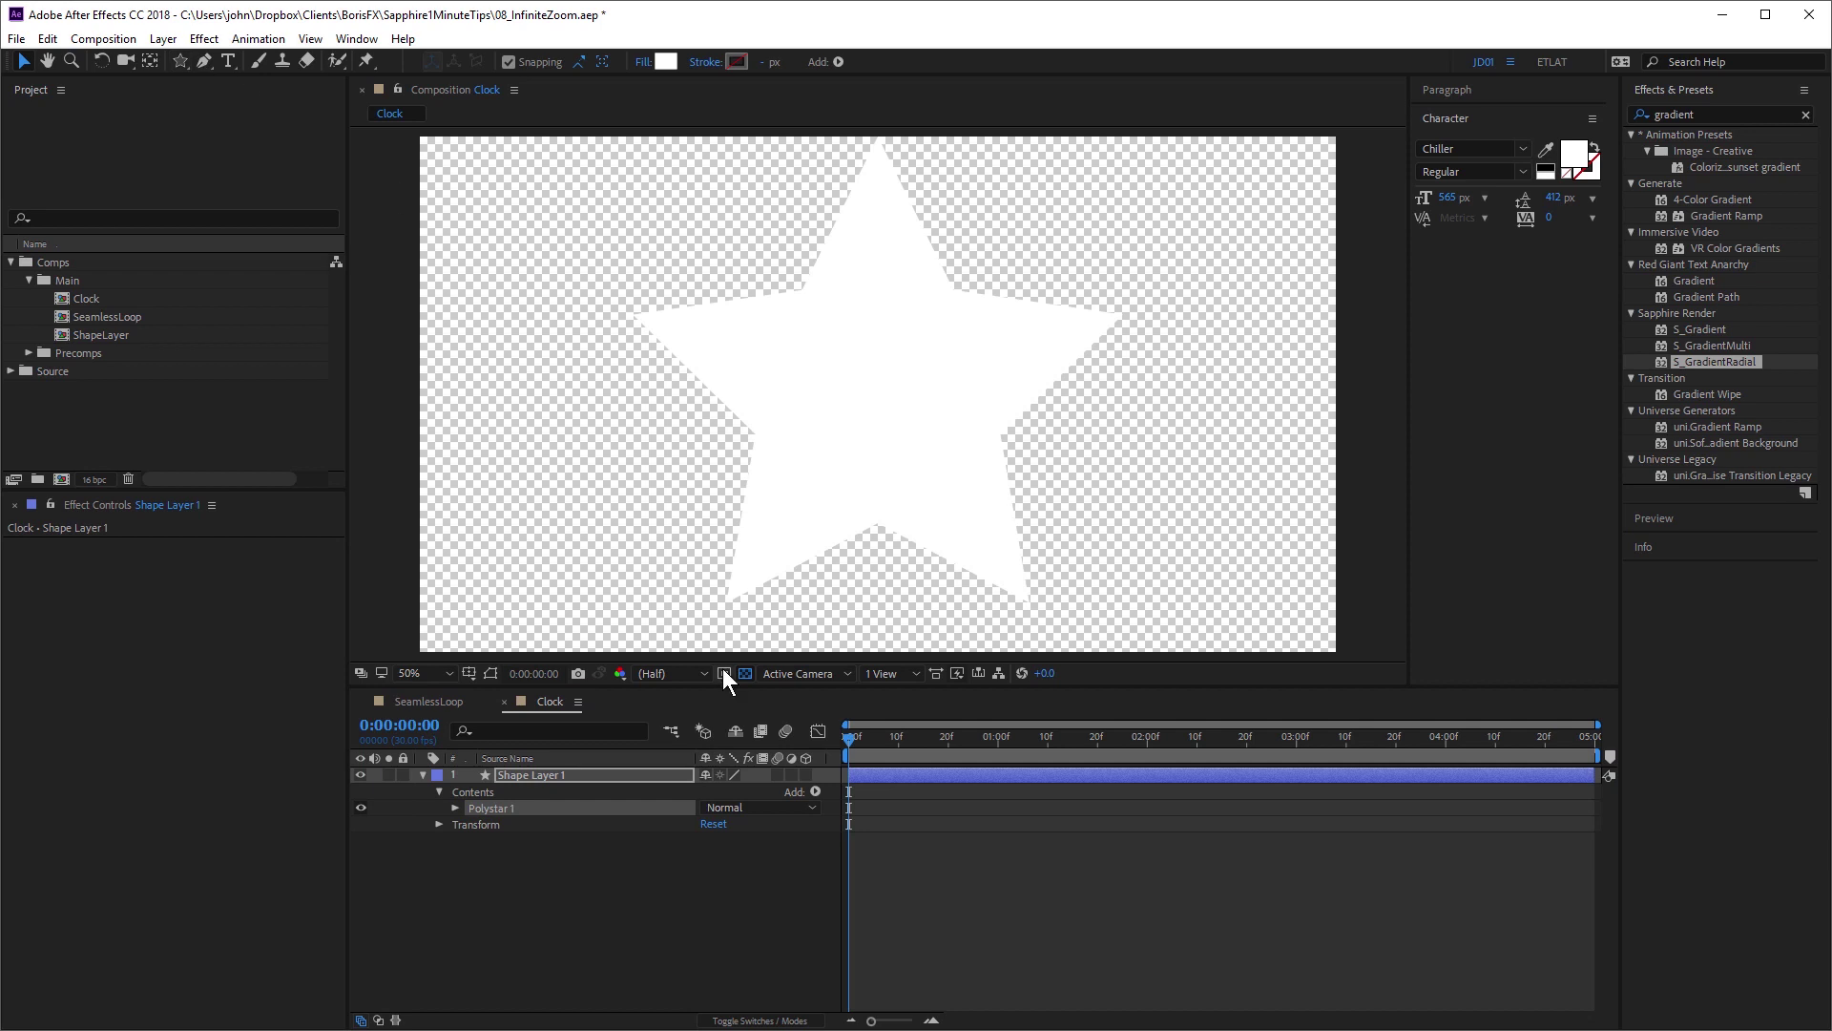
pyautogui.click(747, 673)
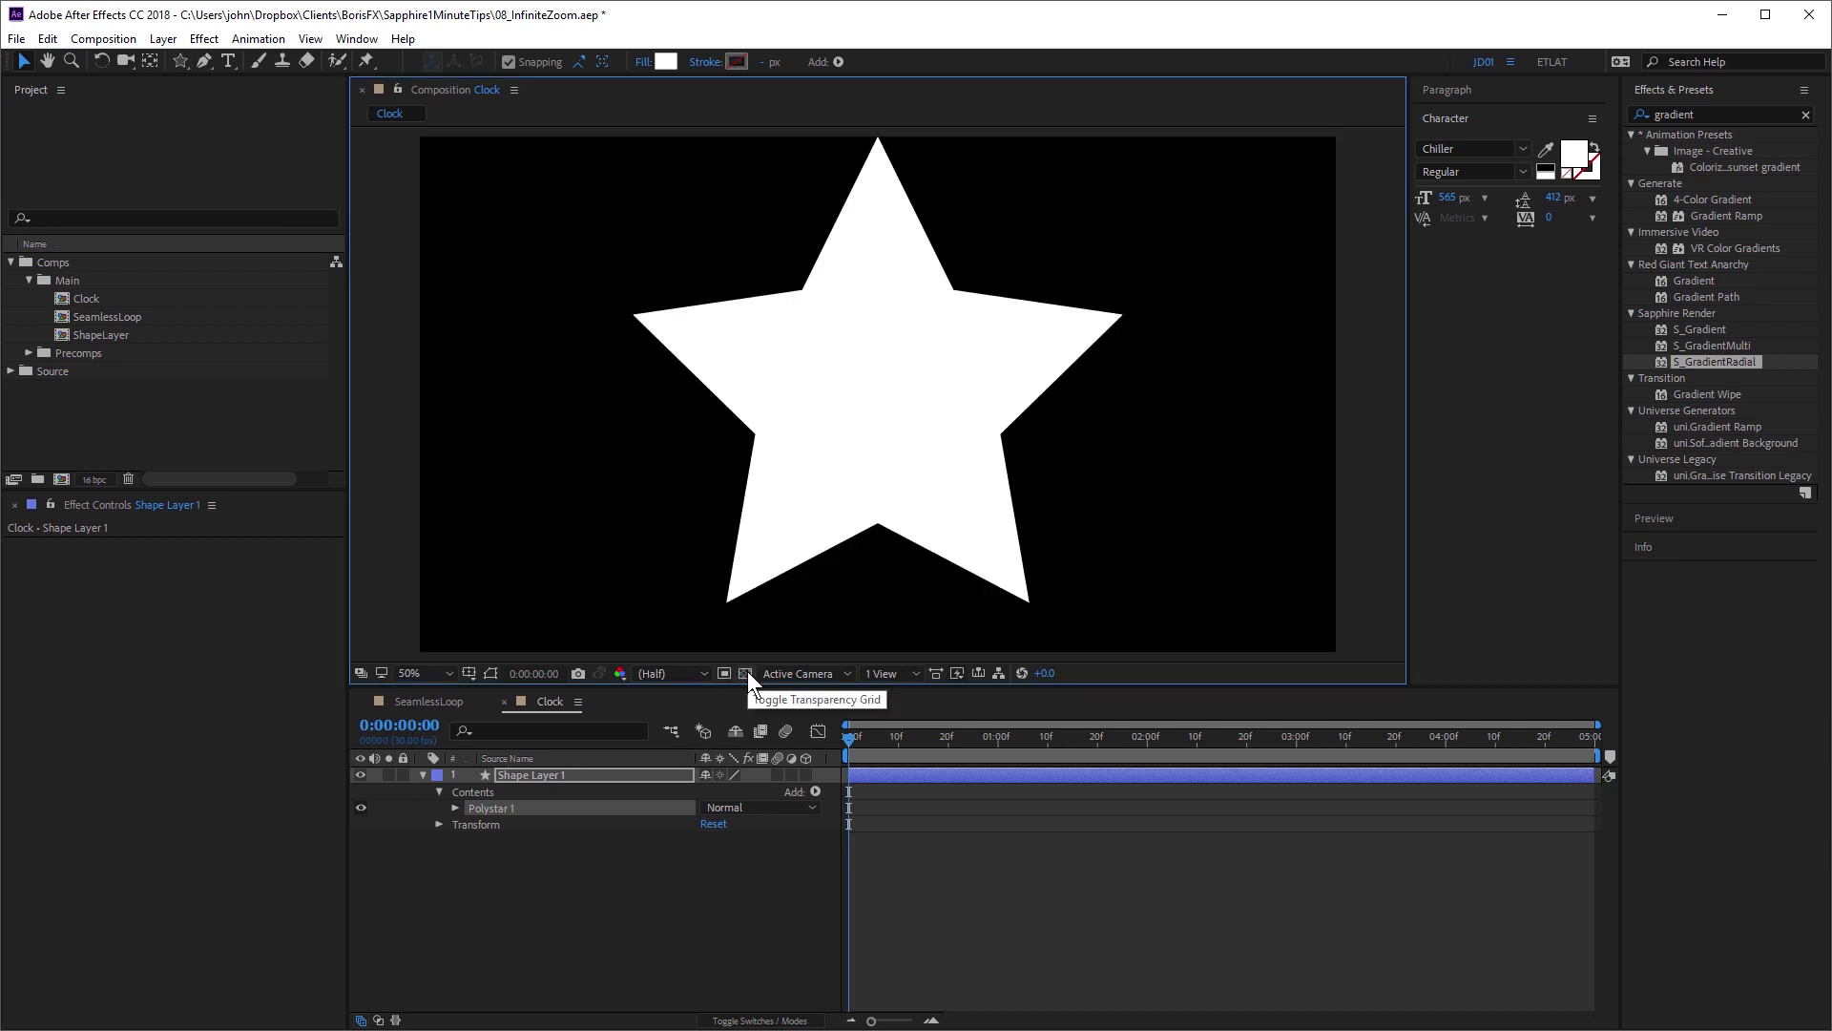
# Find the S_InfiniteZoom effect with the search term "infi" and apply it to the star shape layer.
pyautogui.click(576, 775)
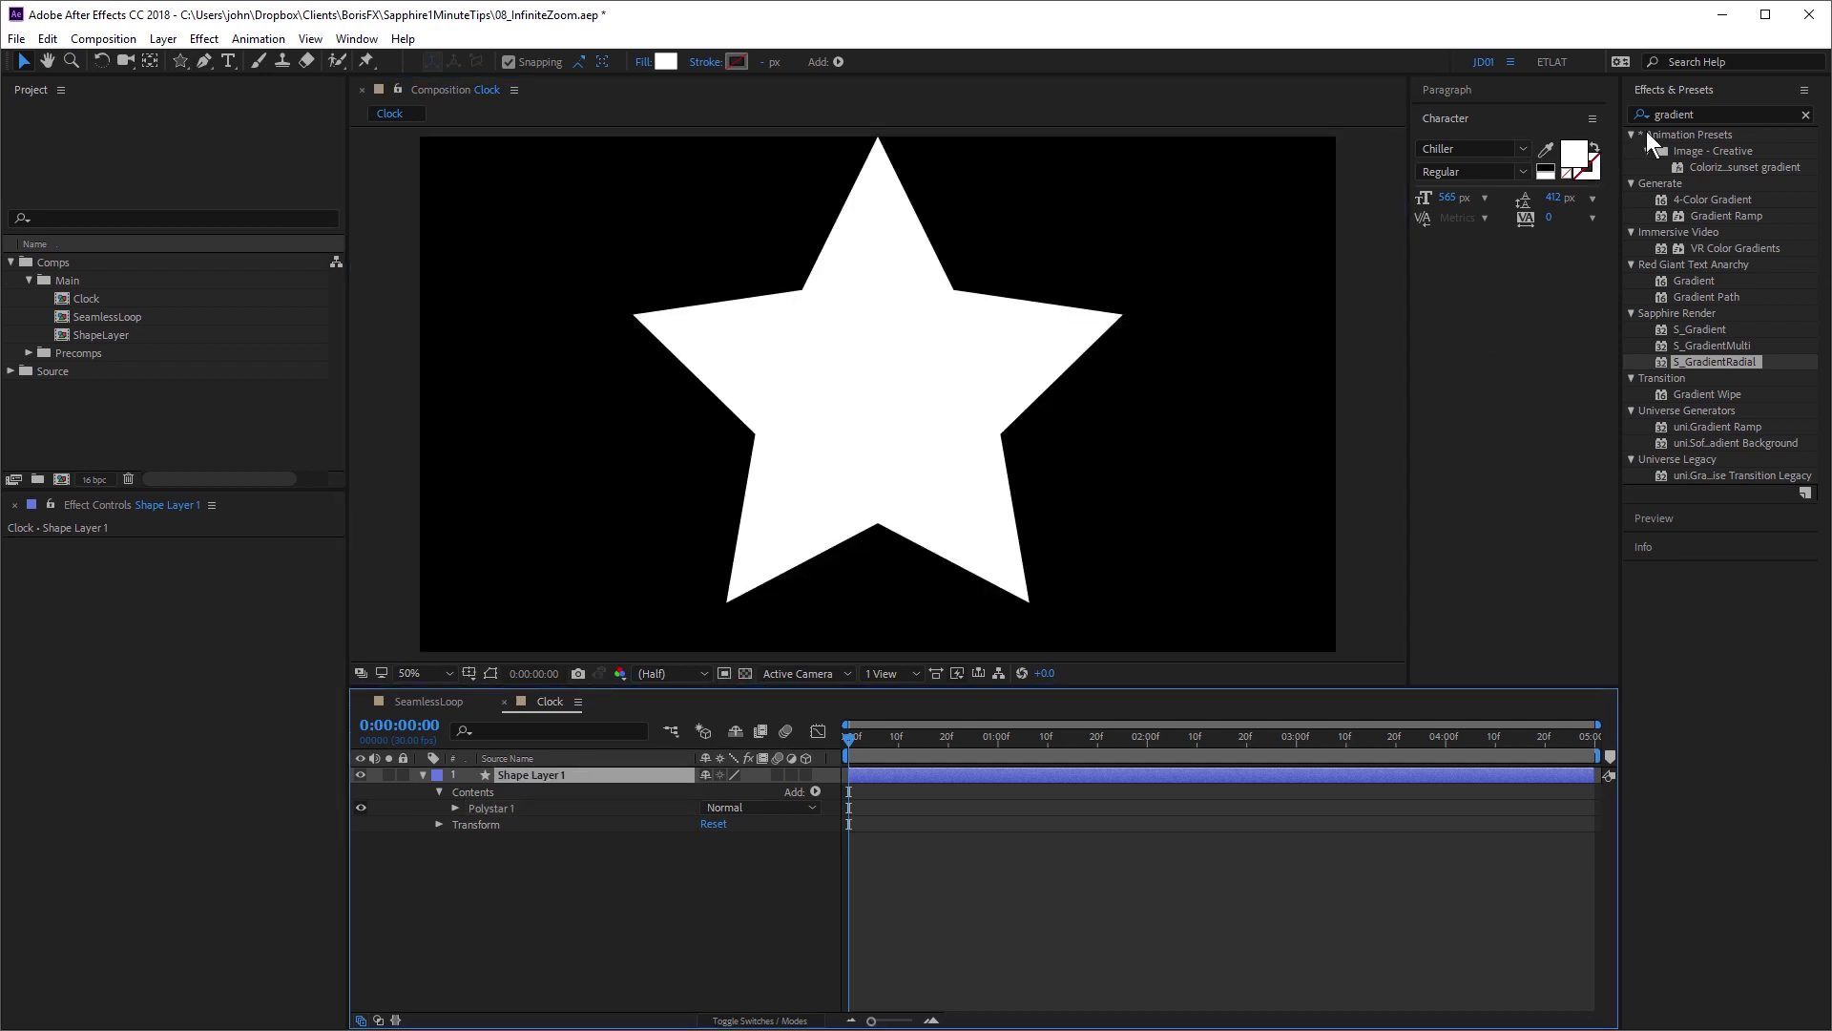
pyautogui.doubleClick(1692, 114)
pyautogui.write('infi')
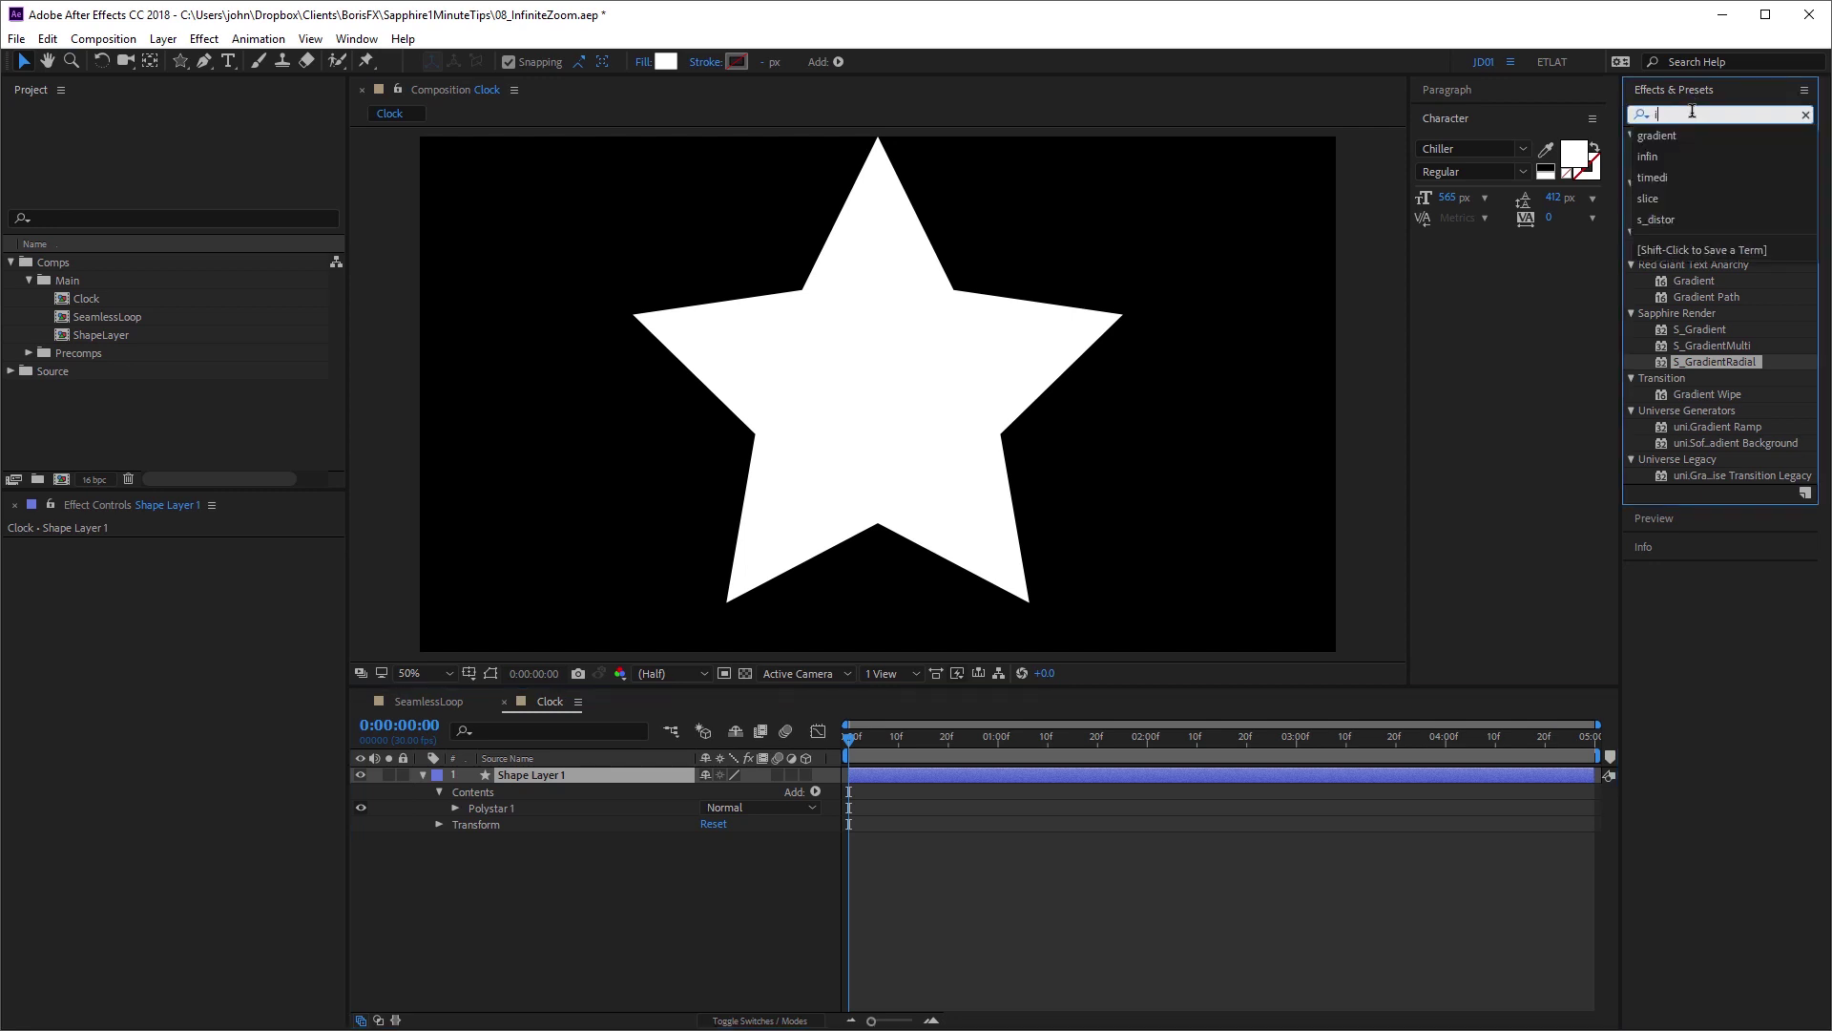
pyautogui.doubleClick(1709, 150)
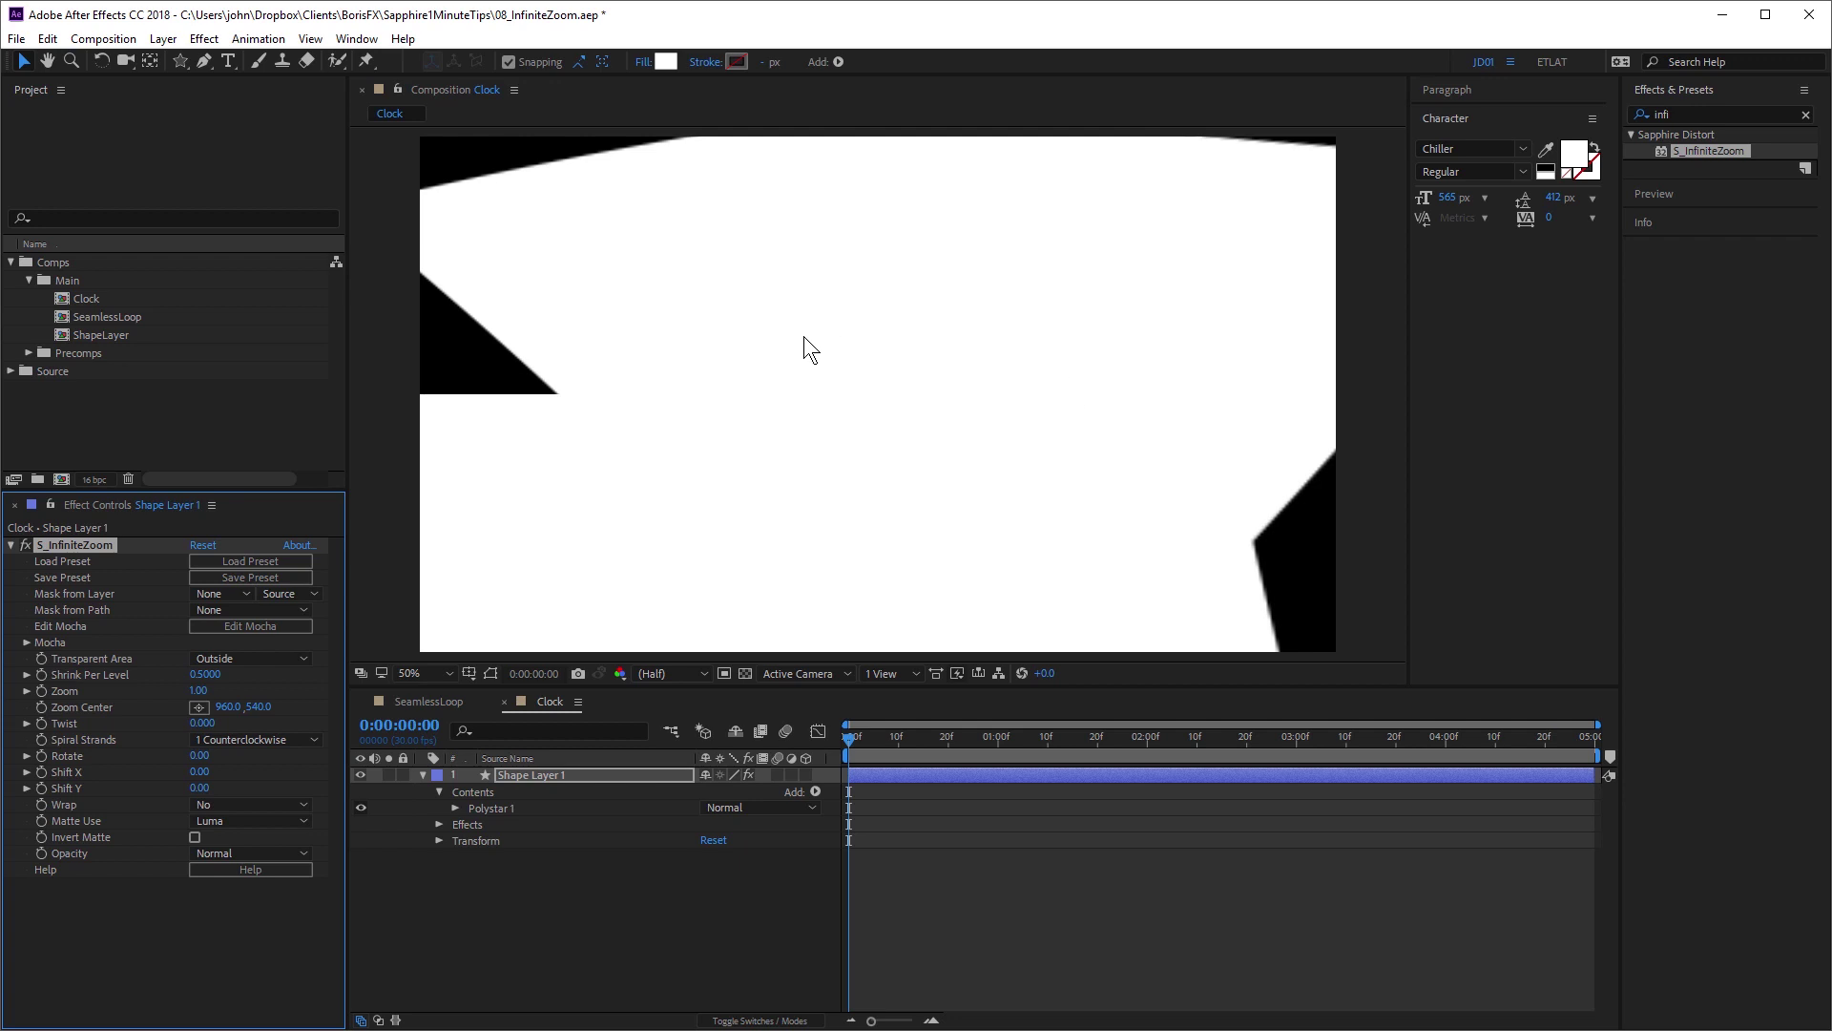
# Change the star's fill to a radial gradient and extend the gradient's end point to 726, -34.
pyautogui.click(647, 65)
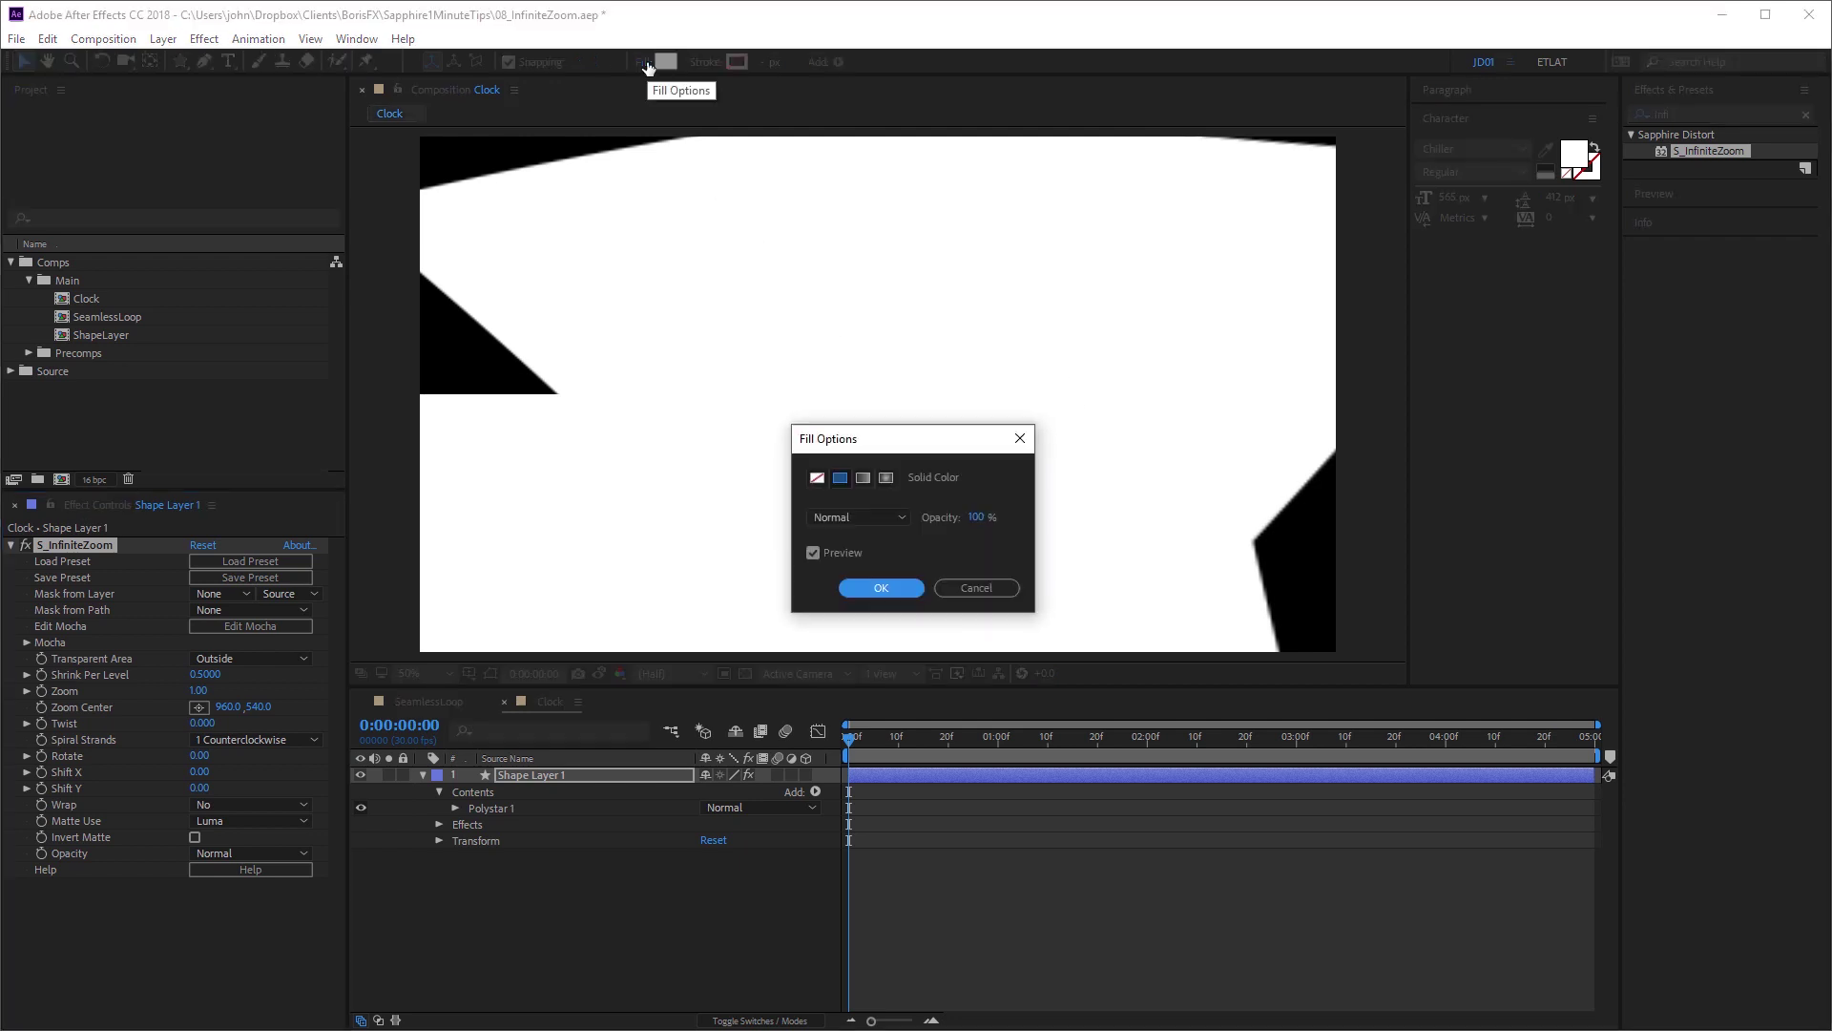
pyautogui.click(886, 477)
pyautogui.press('Return')
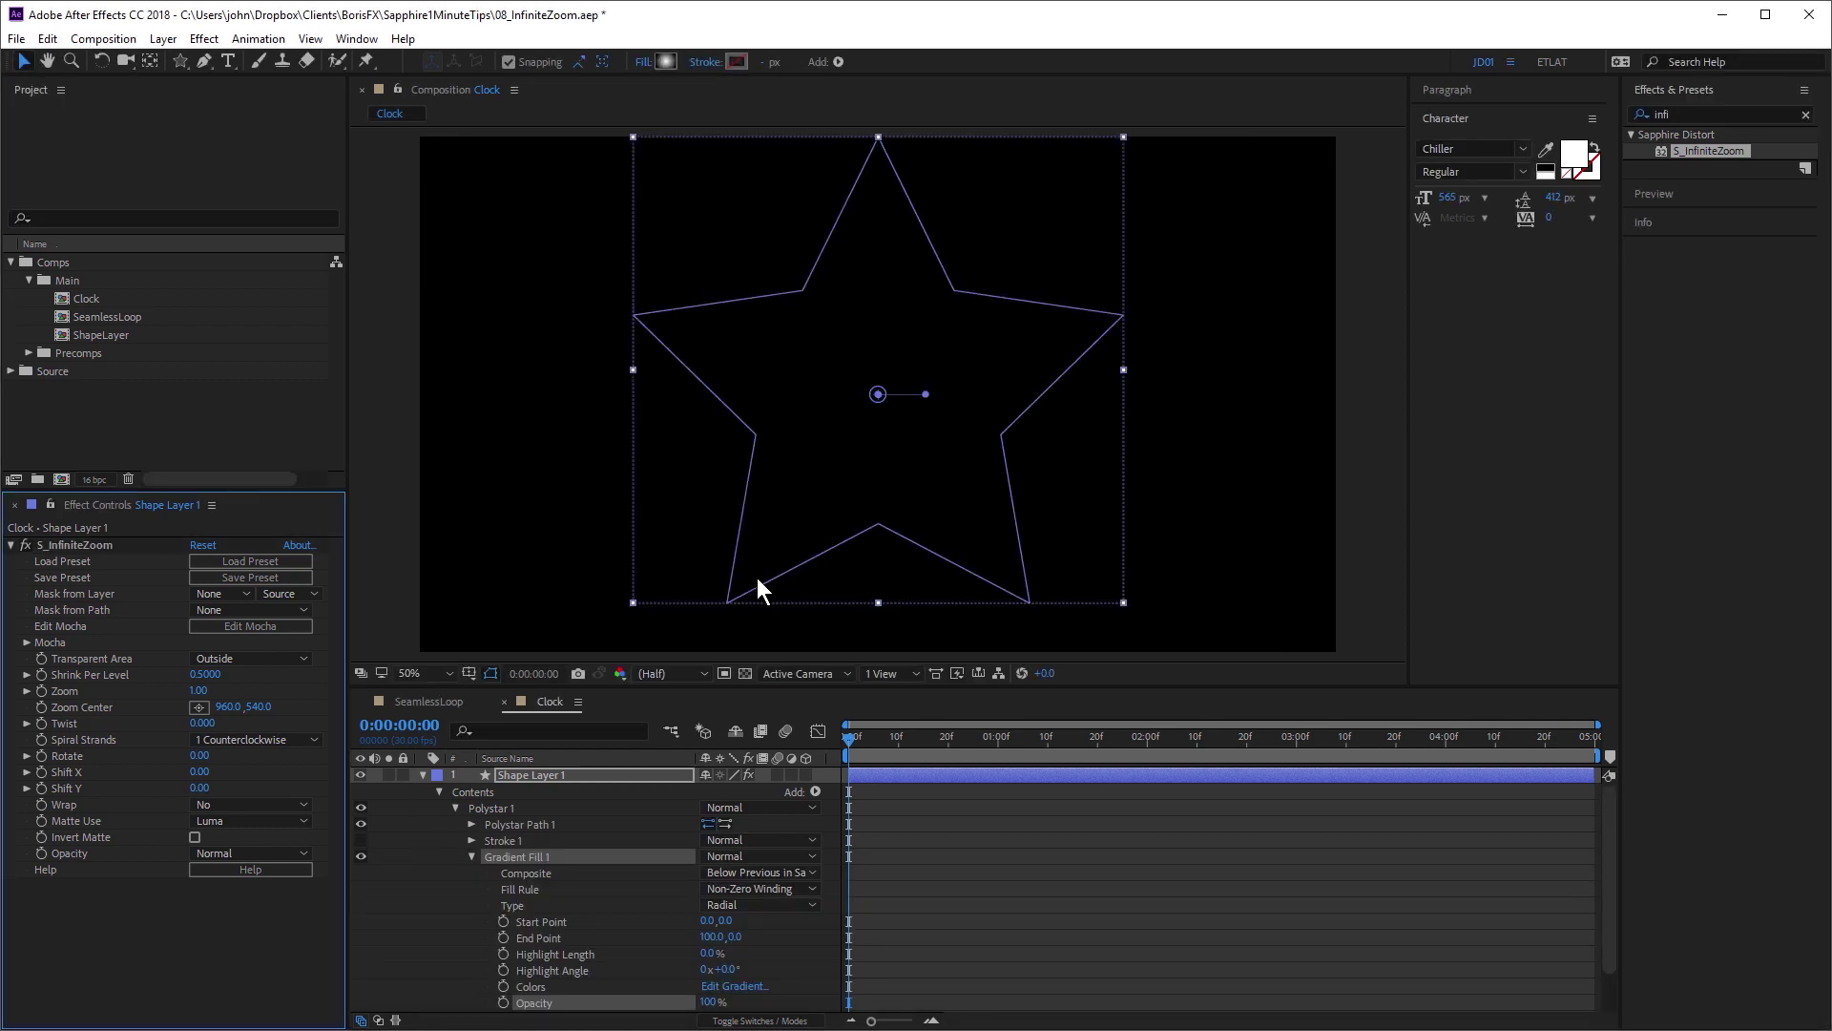
pyautogui.click(550, 855)
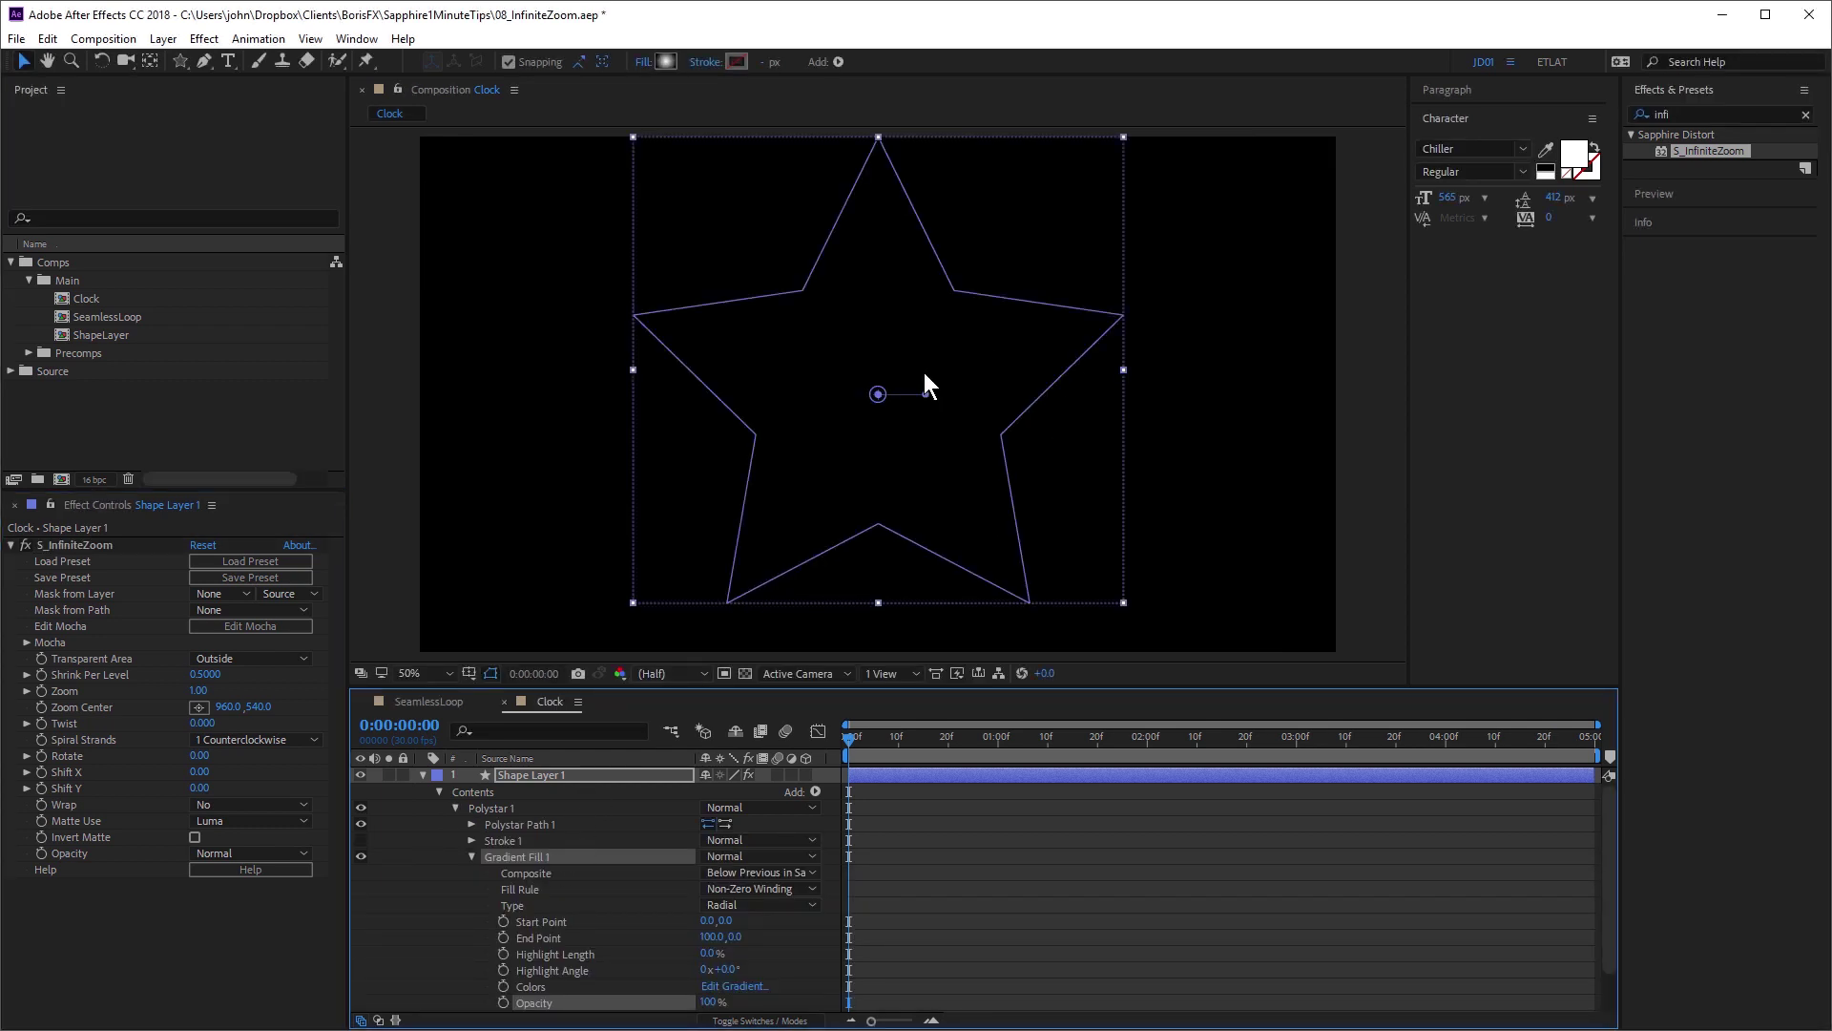
pyautogui.moveTo(926, 394); pyautogui.dragTo(1225, 379)
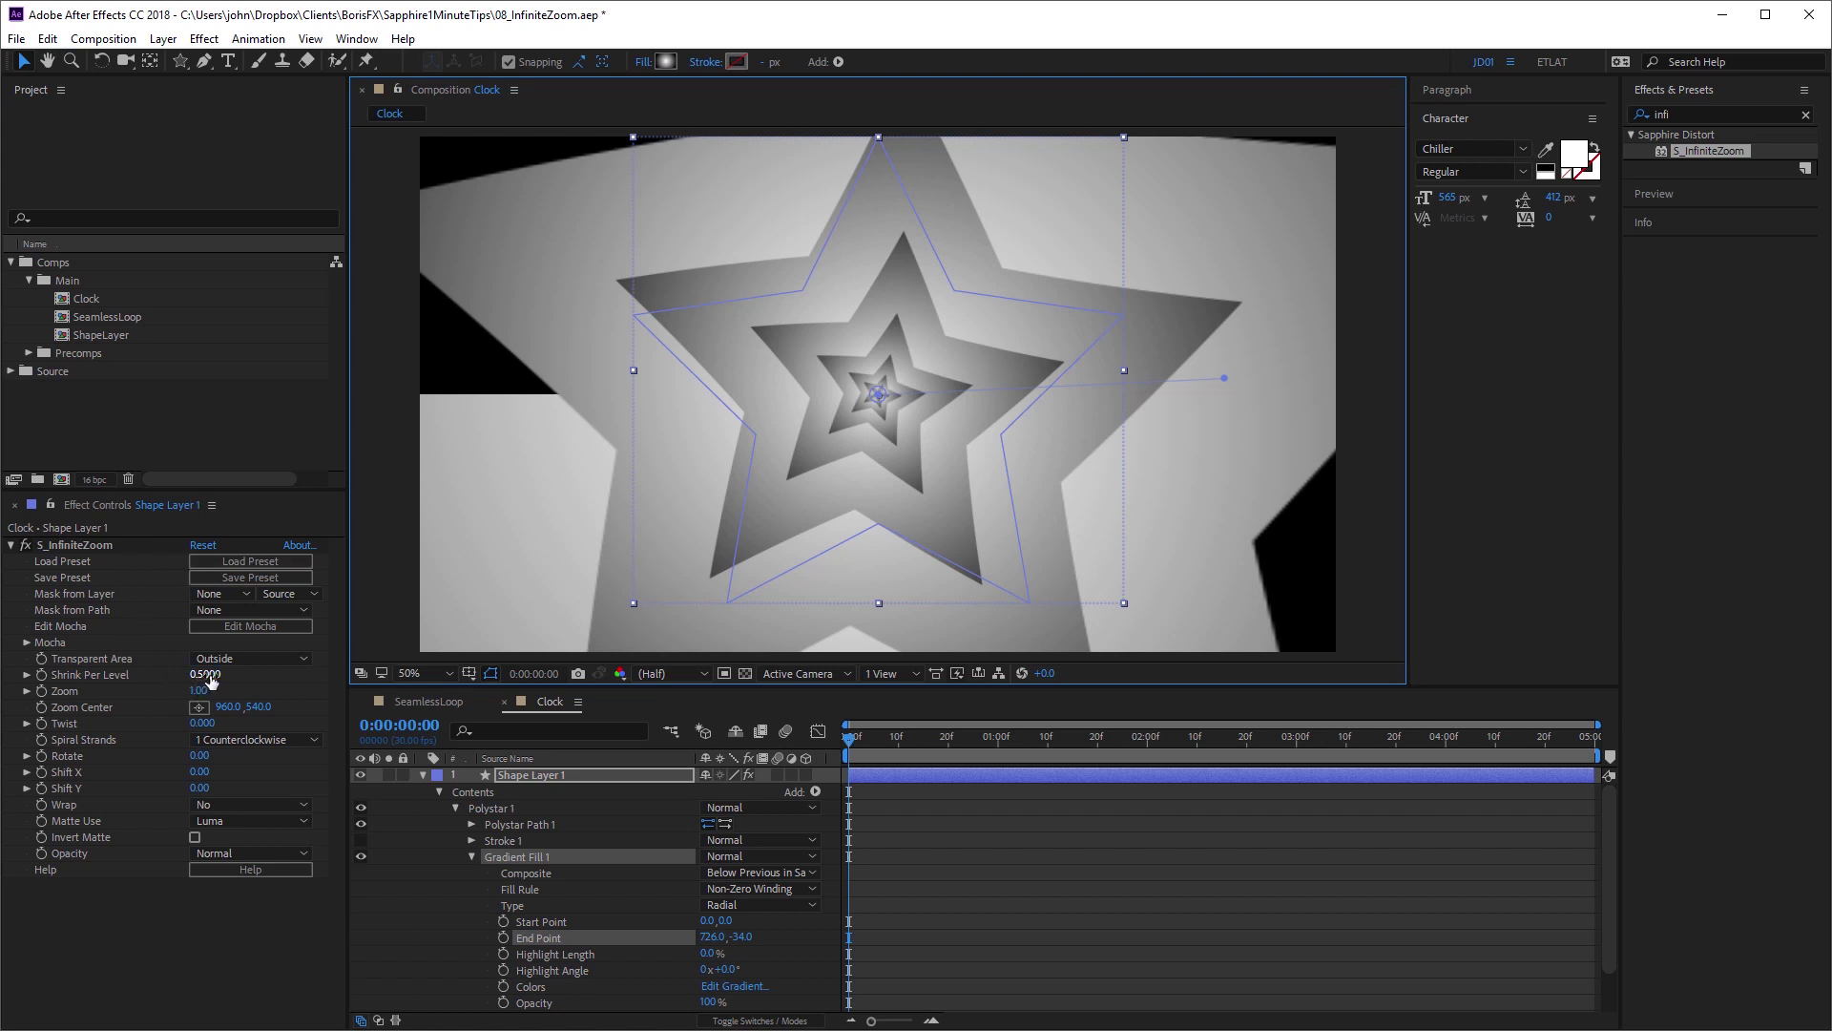
# Set S_InfiniteZoom's Shrink Per Level to 0.8560 and move its zoom center to 1000, 528.
pyautogui.moveTo(210, 678); pyautogui.dragTo(510, 635)
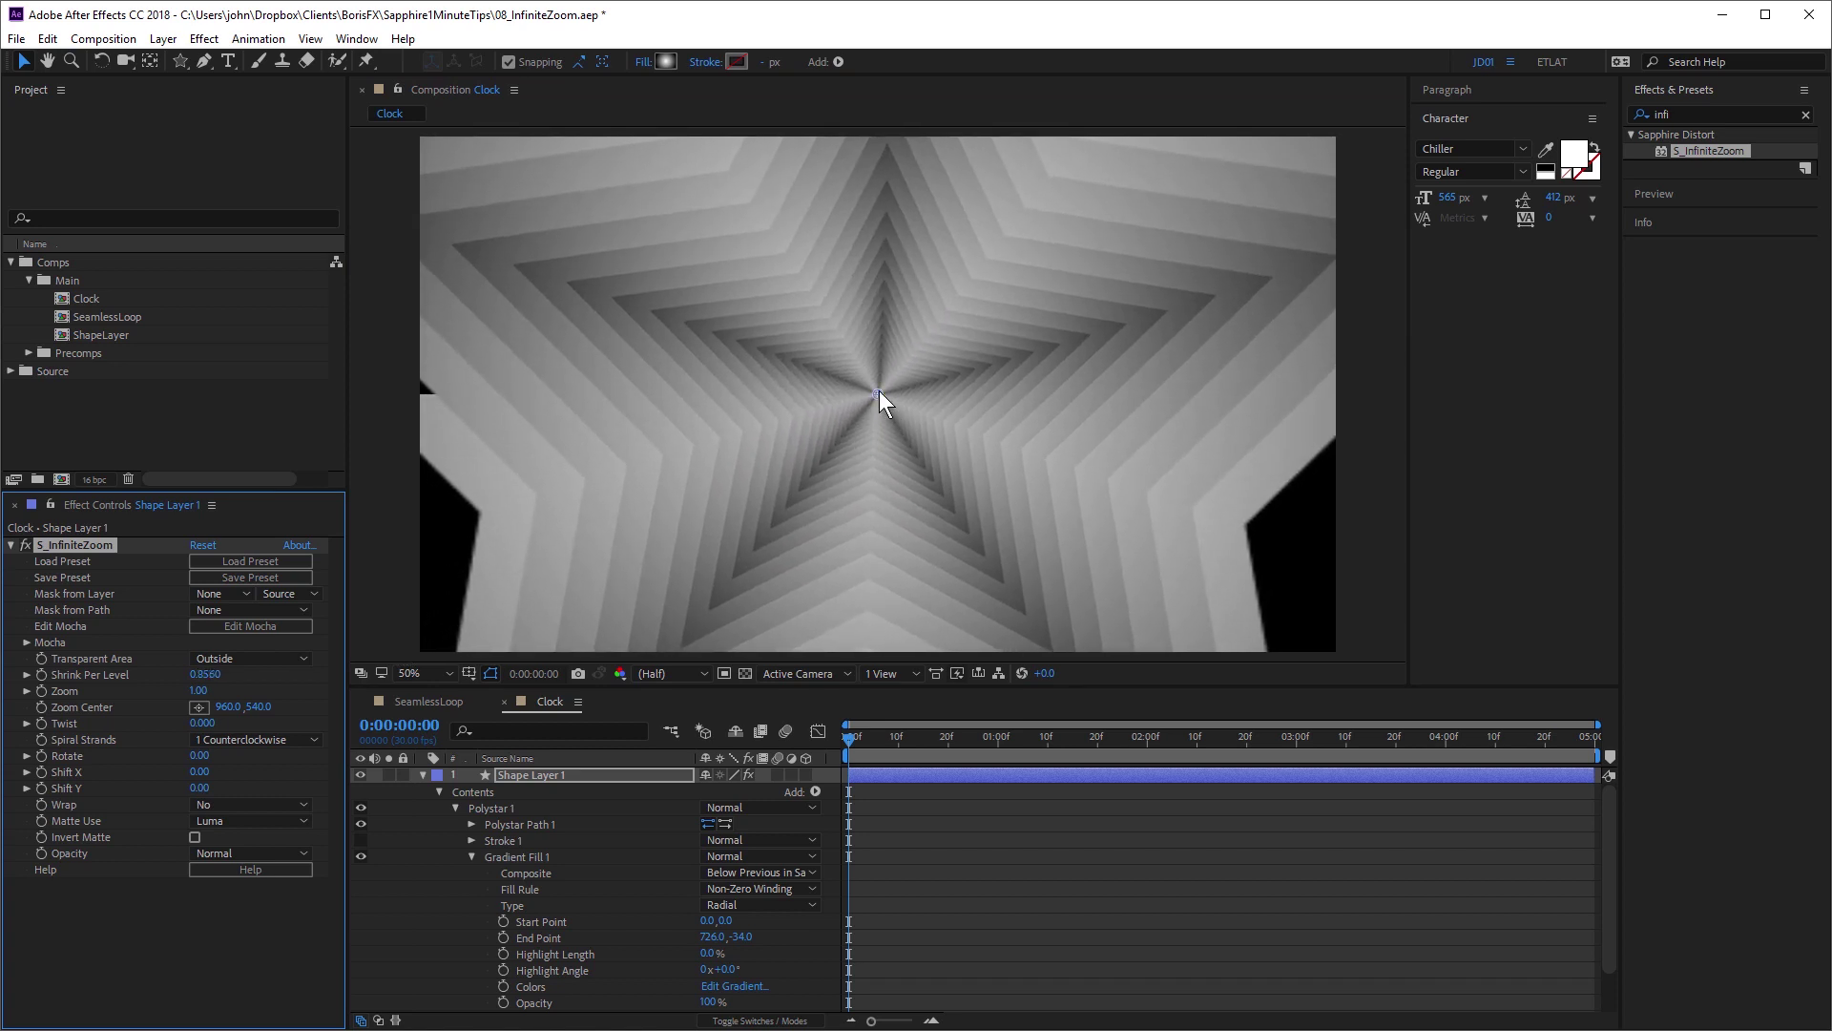
pyautogui.moveTo(878, 397)
pyautogui.mouseDown()
pyautogui.moveTo(918, 426)
pyautogui.moveTo(972, 410)
pyautogui.moveTo(964, 372)
pyautogui.moveTo(868, 329)
pyautogui.moveTo(772, 324)
pyautogui.moveTo(708, 354)
pyautogui.moveTo(707, 401)
pyautogui.moveTo(969, 393)
pyautogui.moveTo(897, 420)
pyautogui.moveTo(907, 386)
pyautogui.moveTo(890, 392)
pyautogui.moveTo(908, 444)
pyautogui.moveTo(857, 397)
pyautogui.moveTo(908, 383)
pyautogui.moveTo(939, 427)
pyautogui.moveTo(883, 399)
pyautogui.moveTo(897, 391)
pyautogui.mouseUp()
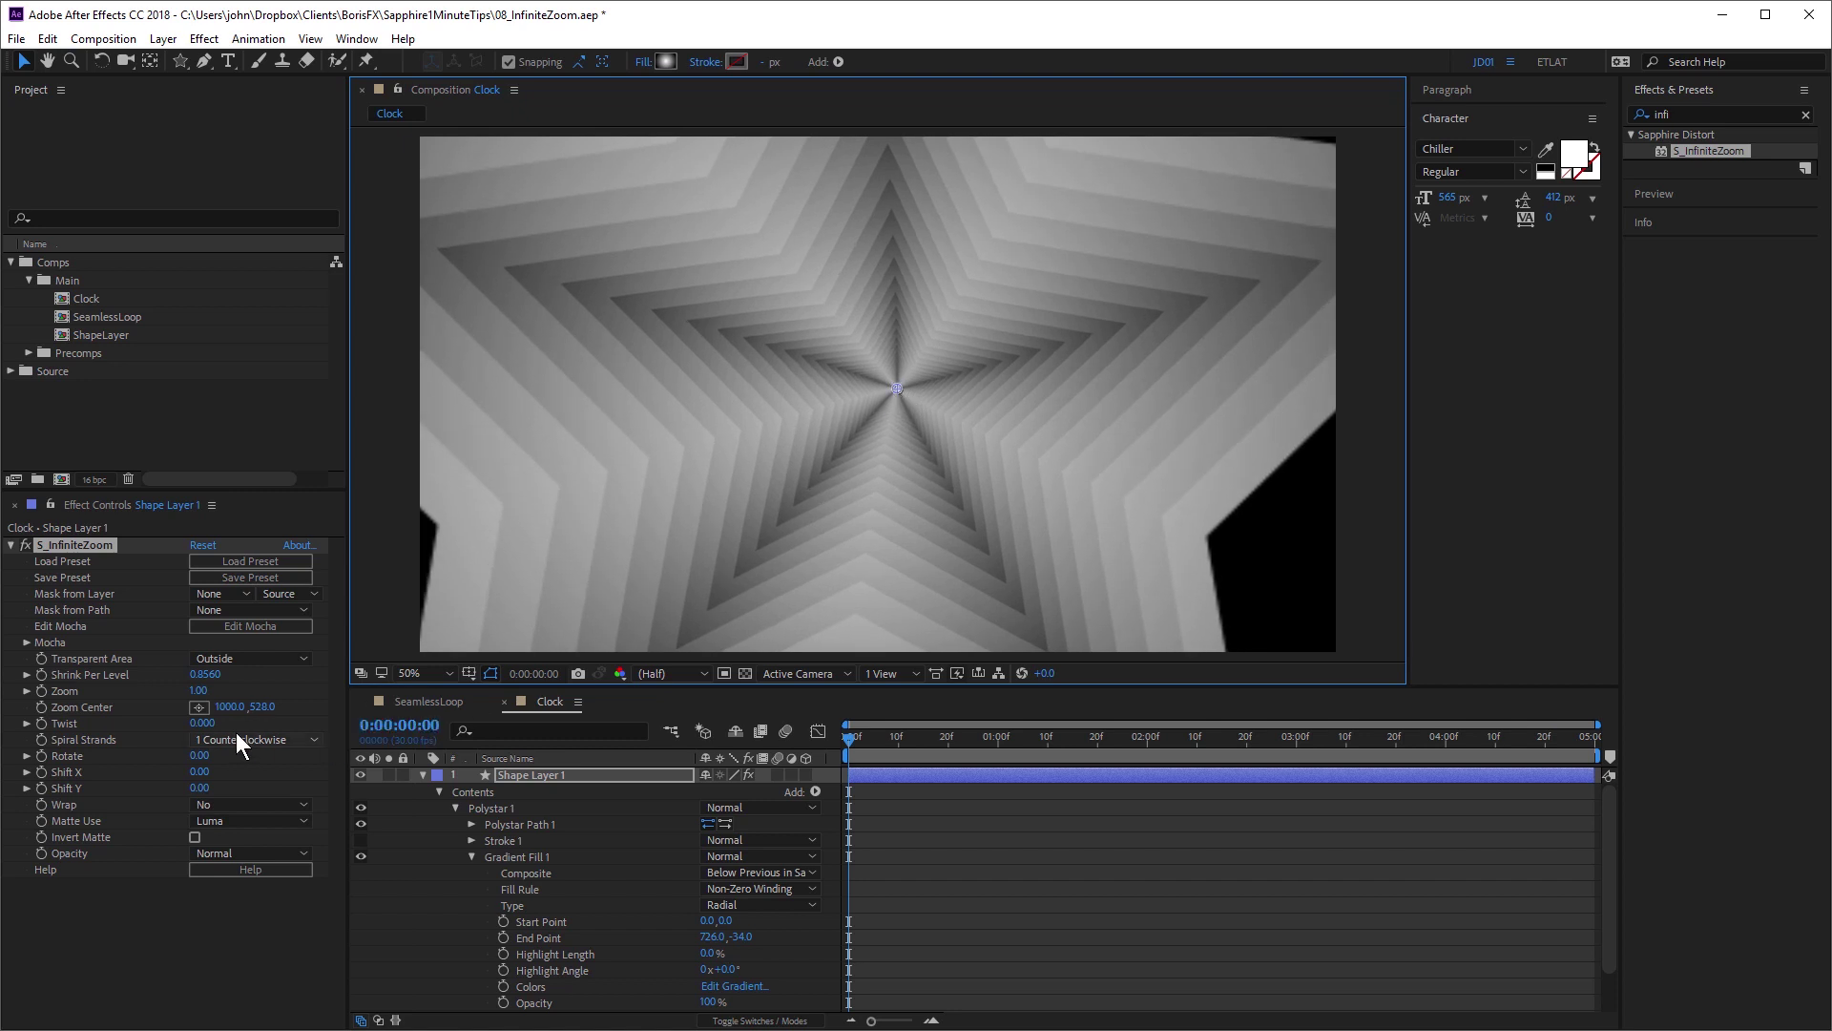
# Set S_InfiniteZoom's Twist to 0.100 and its Zoom to 2.00.
pyautogui.moveTo(203, 725); pyautogui.dragTo(220, 728)
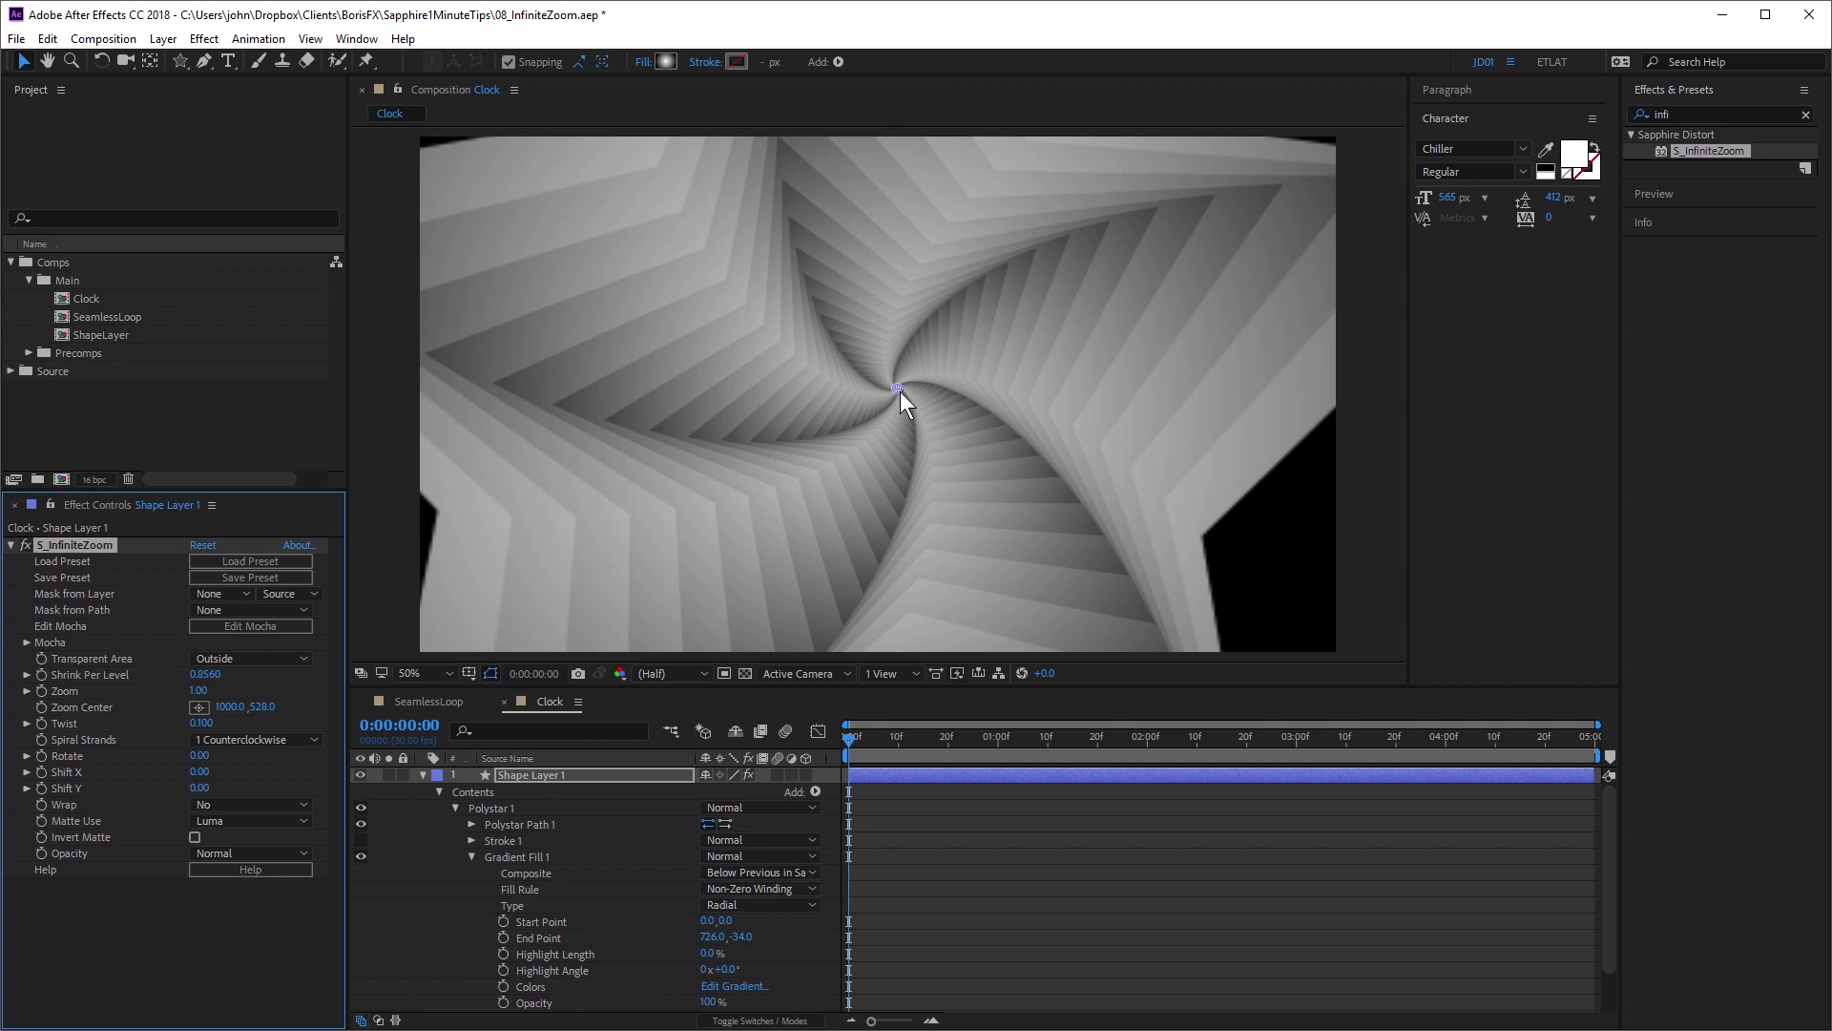
pyautogui.moveTo(901, 389)
pyautogui.mouseDown()
pyautogui.moveTo(884, 458)
pyautogui.moveTo(747, 430)
pyautogui.moveTo(737, 392)
pyautogui.moveTo(855, 318)
pyautogui.moveTo(903, 405)
pyautogui.mouseUp()
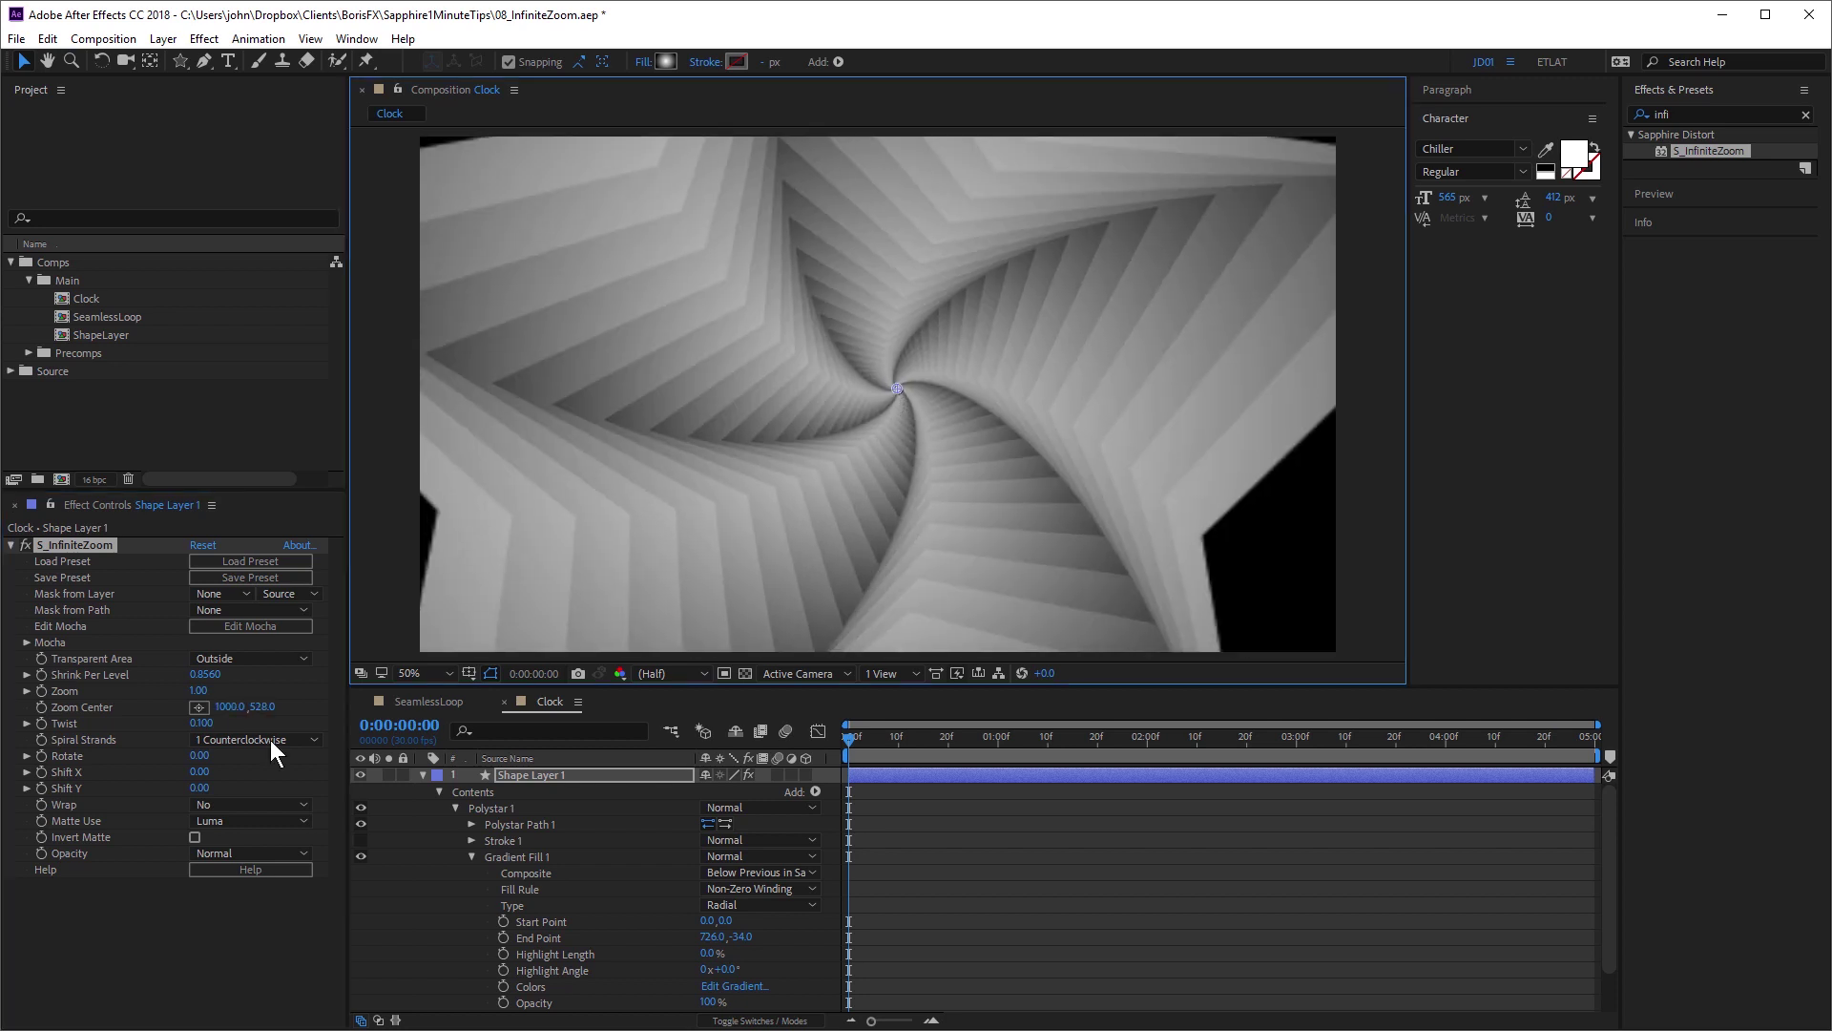
pyautogui.moveTo(199, 690); pyautogui.dragTo(201, 697)
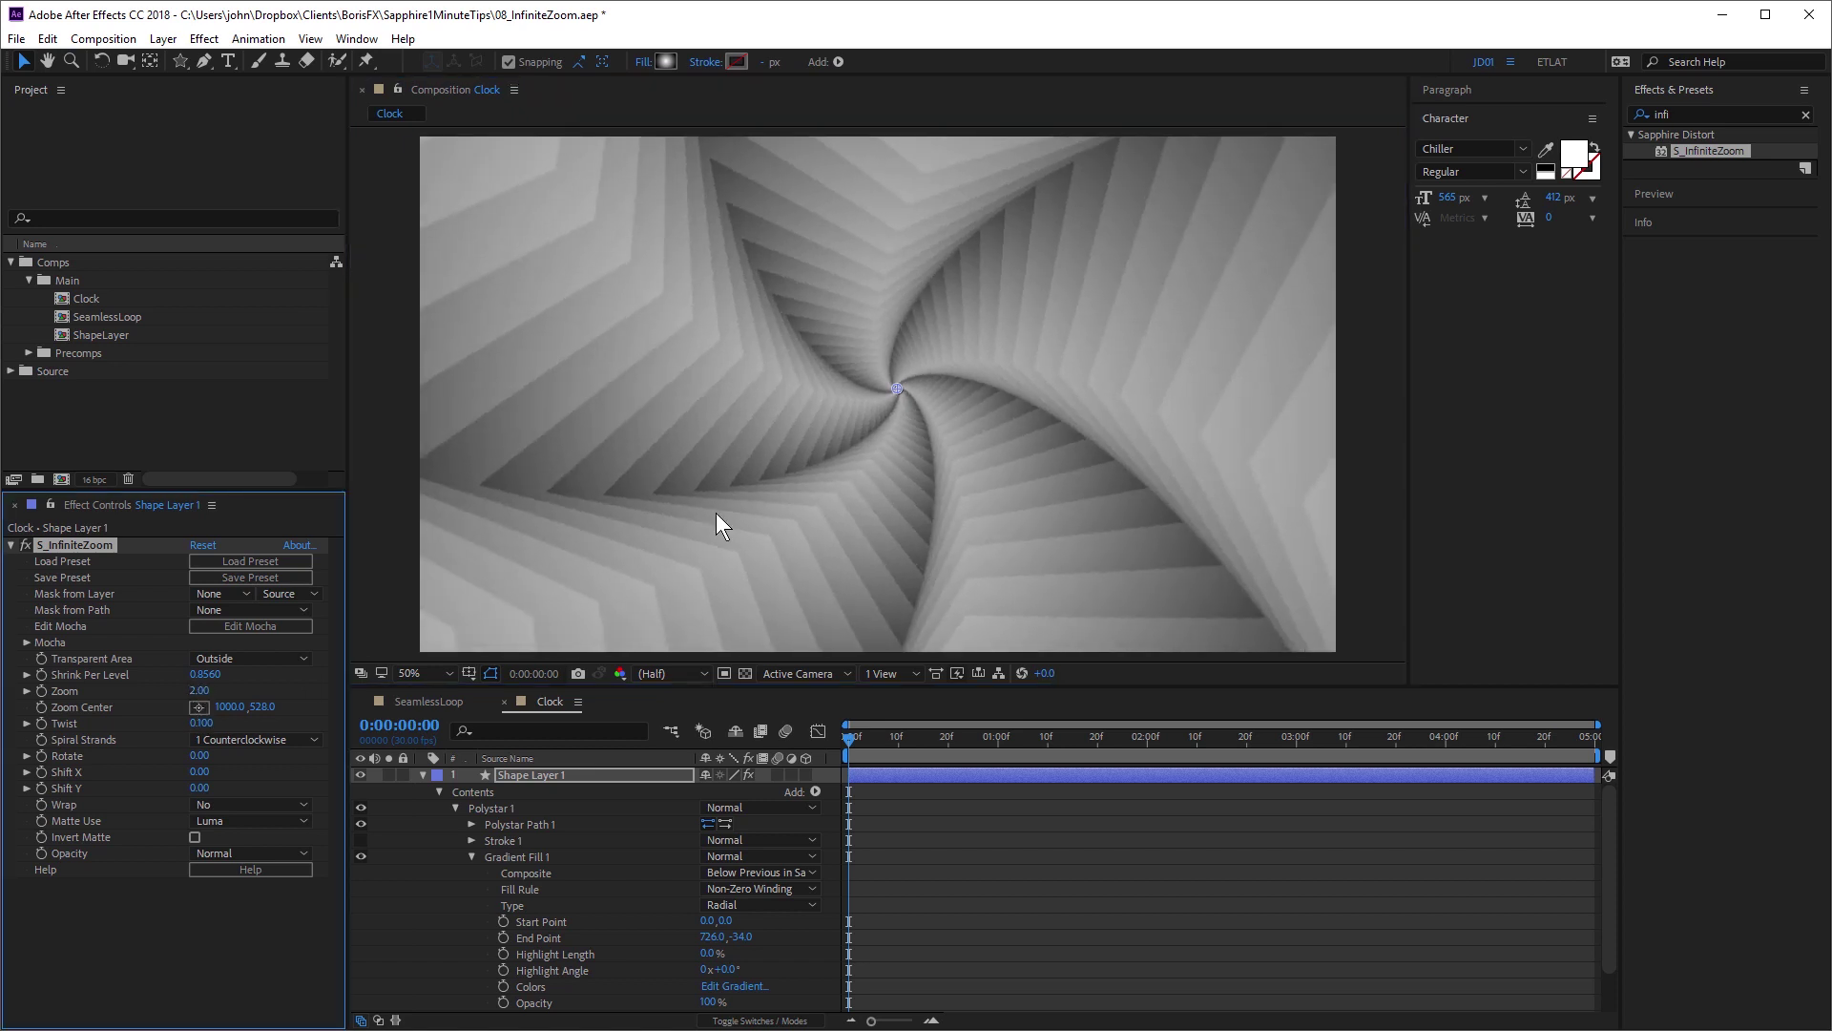
# Give the star path 4 points, and try larger inner and outer radii, undoing both radius changes.
pyautogui.click(472, 823)
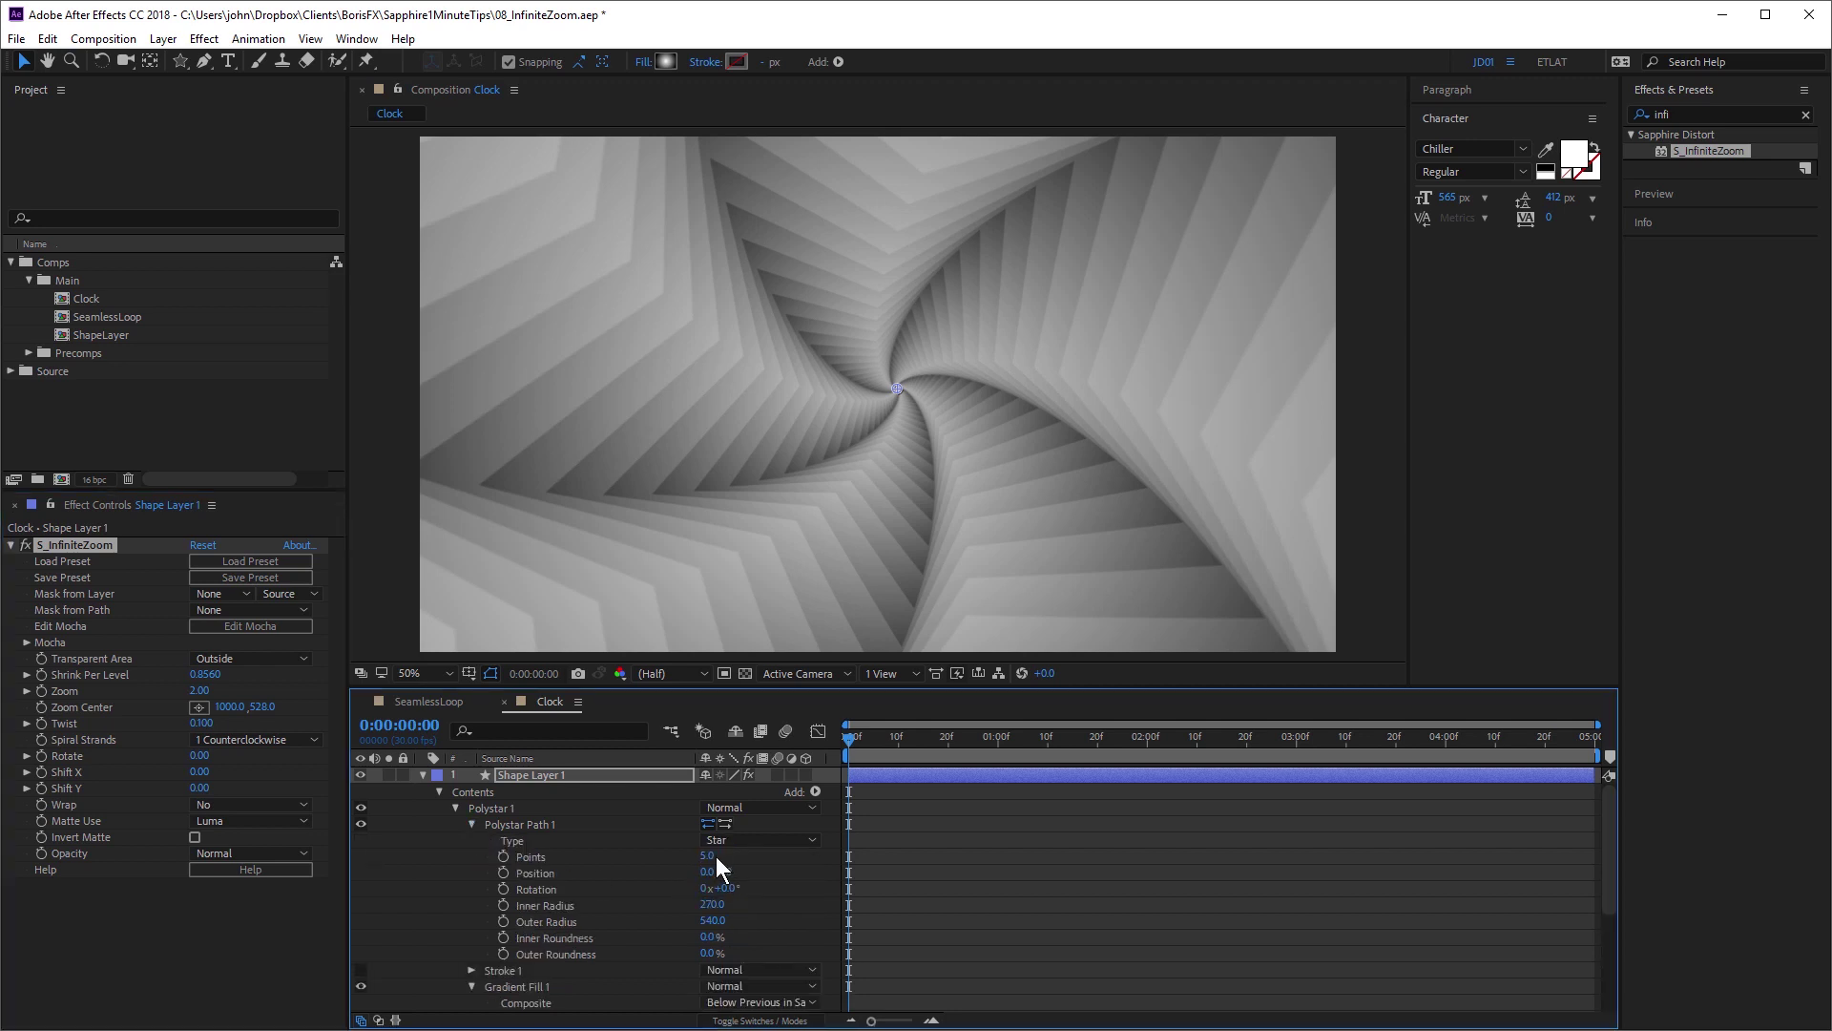
pyautogui.moveTo(707, 855); pyautogui.dragTo(1399, 943)
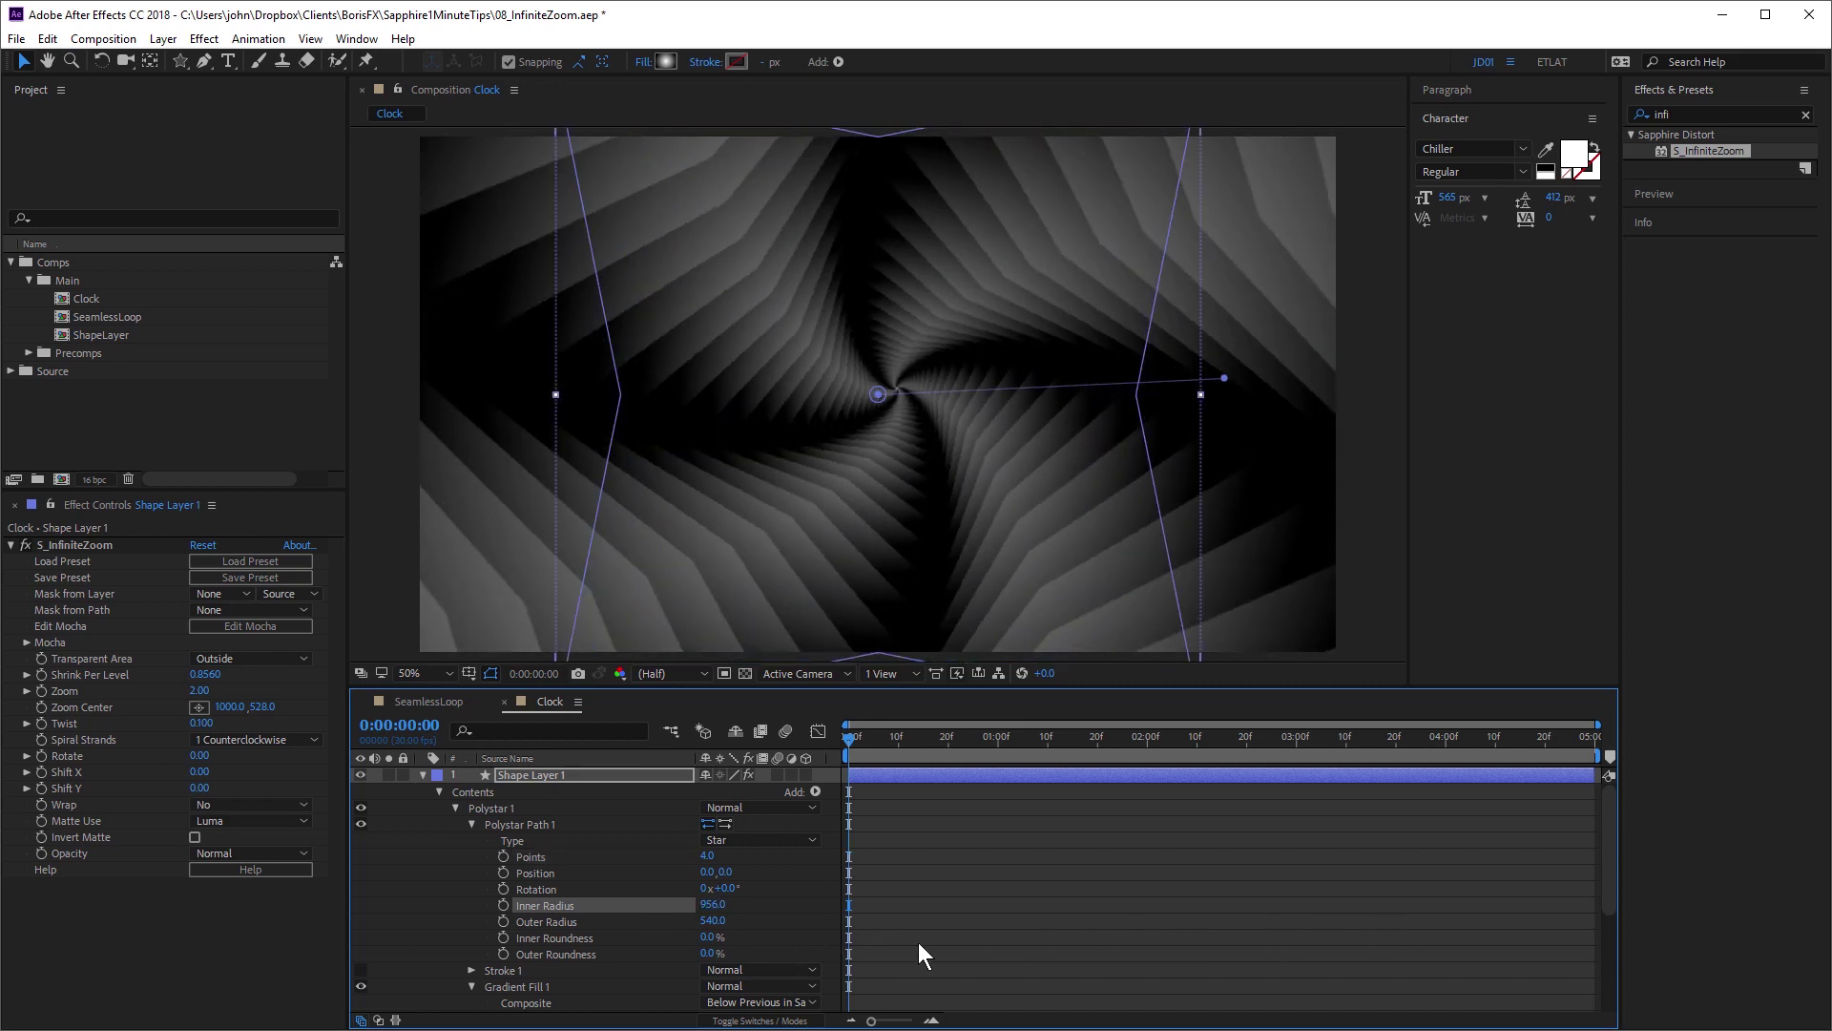
pyautogui.hotkey('ctrl', 'z')
pyautogui.moveTo(713, 928); pyautogui.dragTo(914, 918)
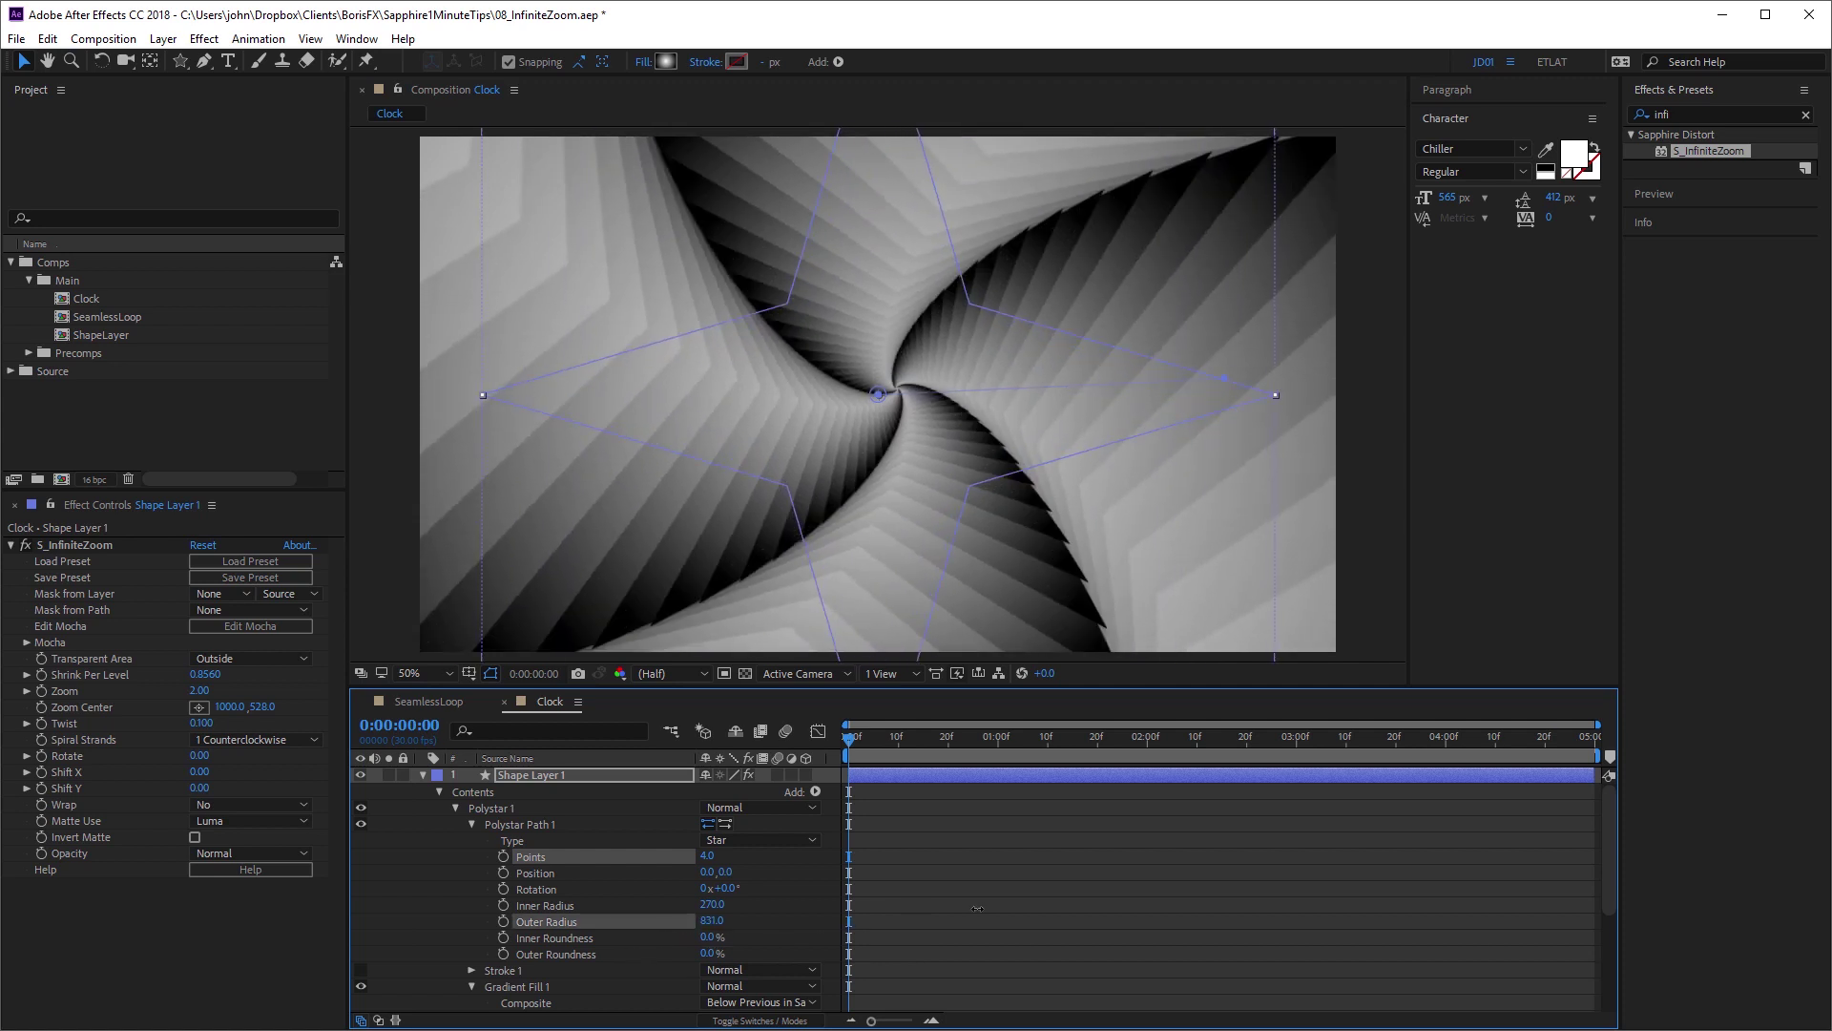
pyautogui.hotkey('ctrl', 'z')
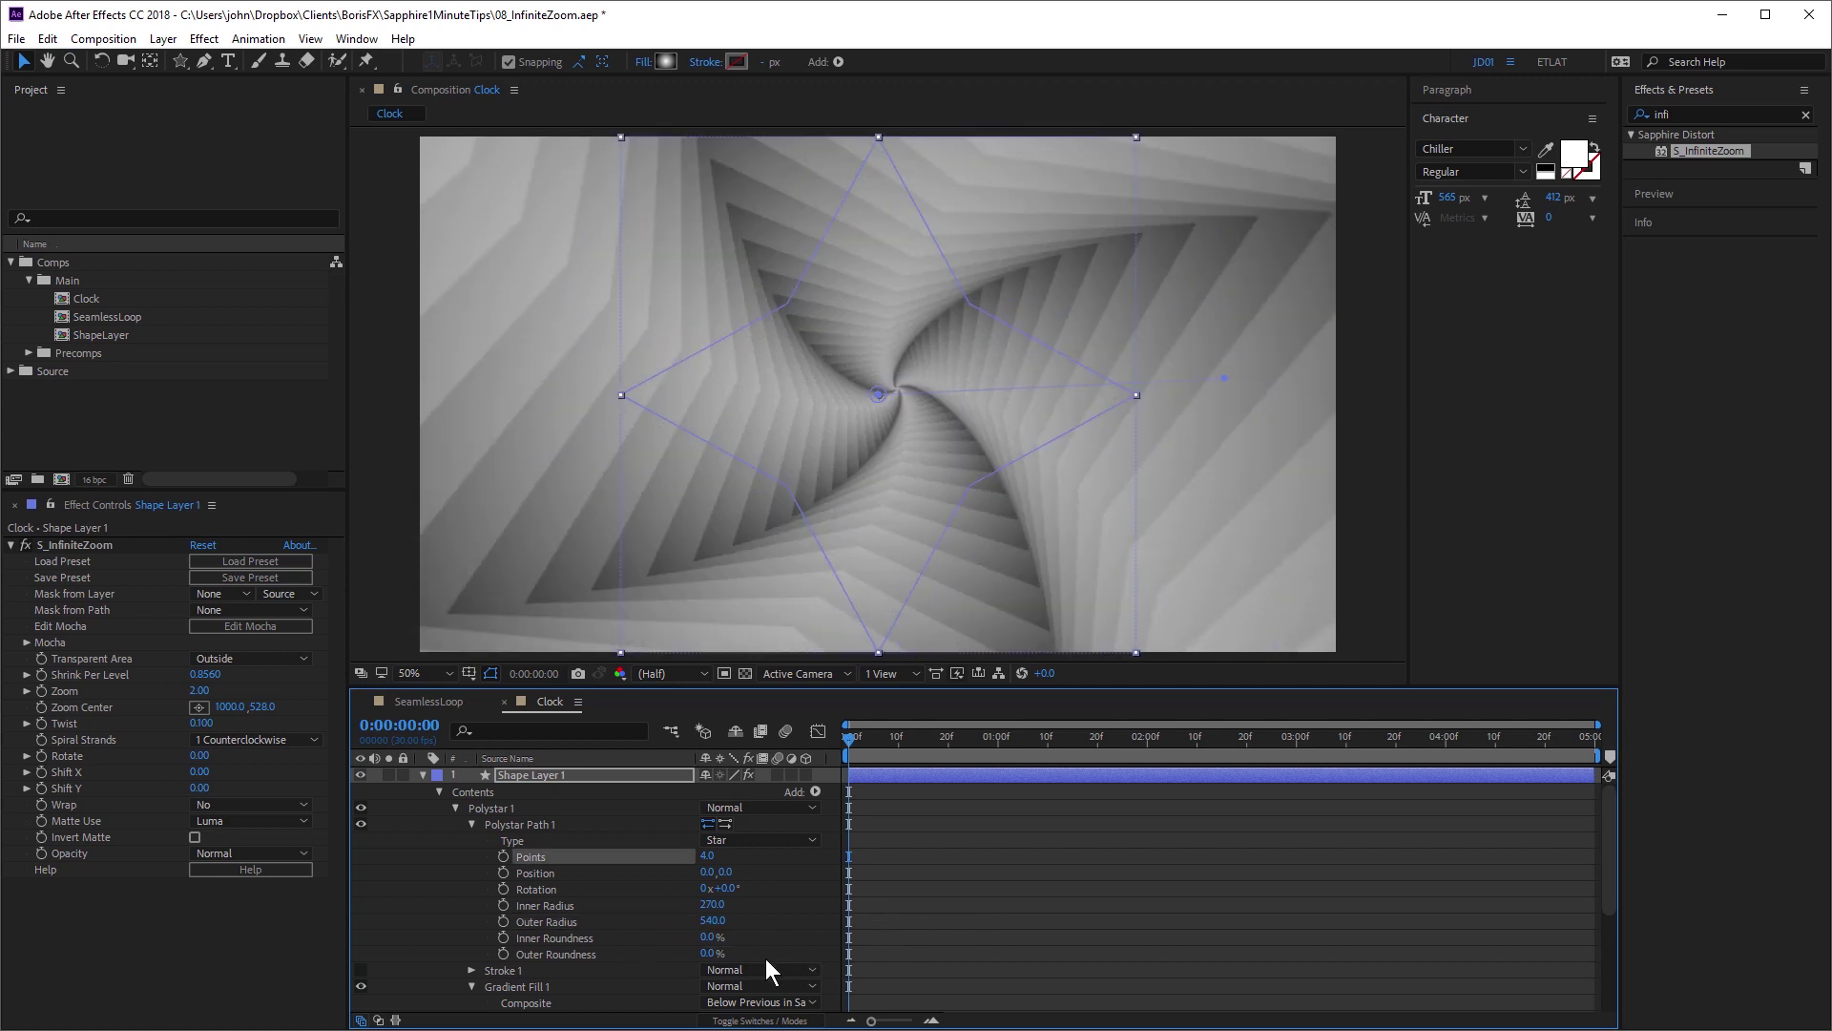
# Set the star path's outer roundness to 41%, leaving the inner roundness at 0%.
pyautogui.moveTo(710, 936); pyautogui.dragTo(794, 1005)
pyautogui.moveTo(811, 1009); pyautogui.dragTo(800, 1008)
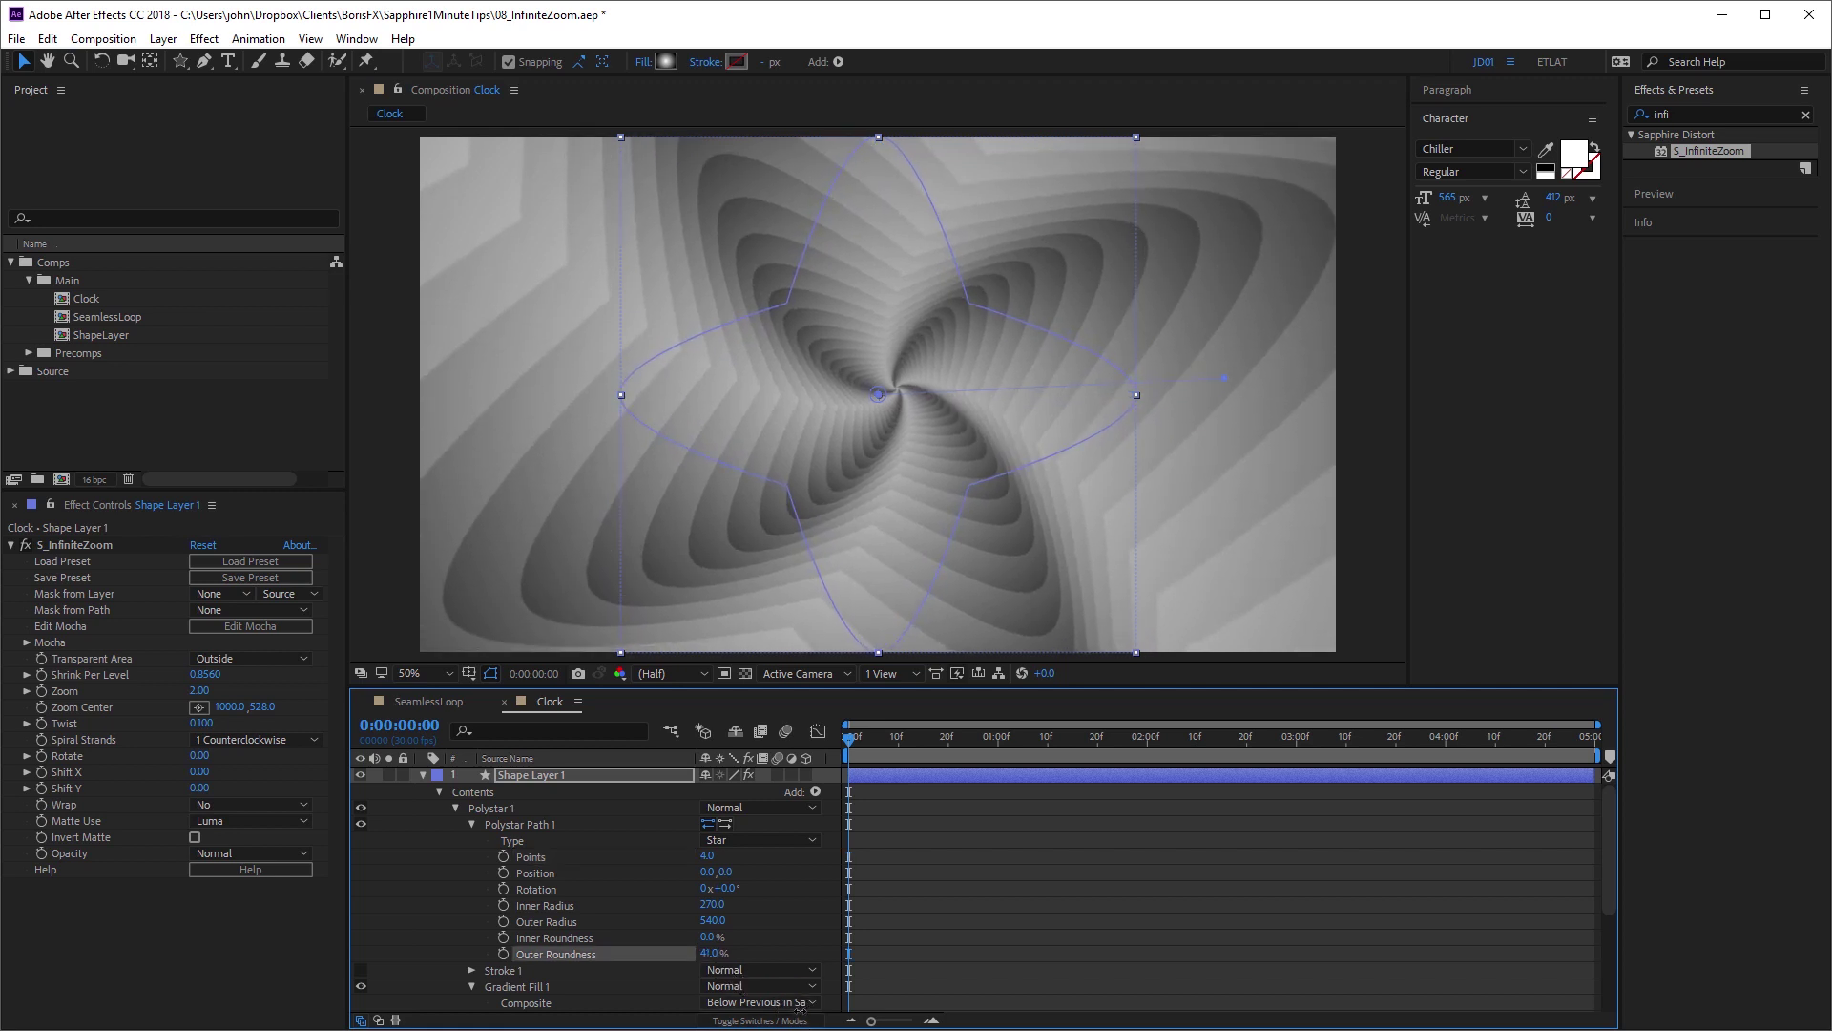
# Add a Pucker & Bloat operation to the star shape, try an amount of 32, and undo that amount change.
pyautogui.click(816, 791)
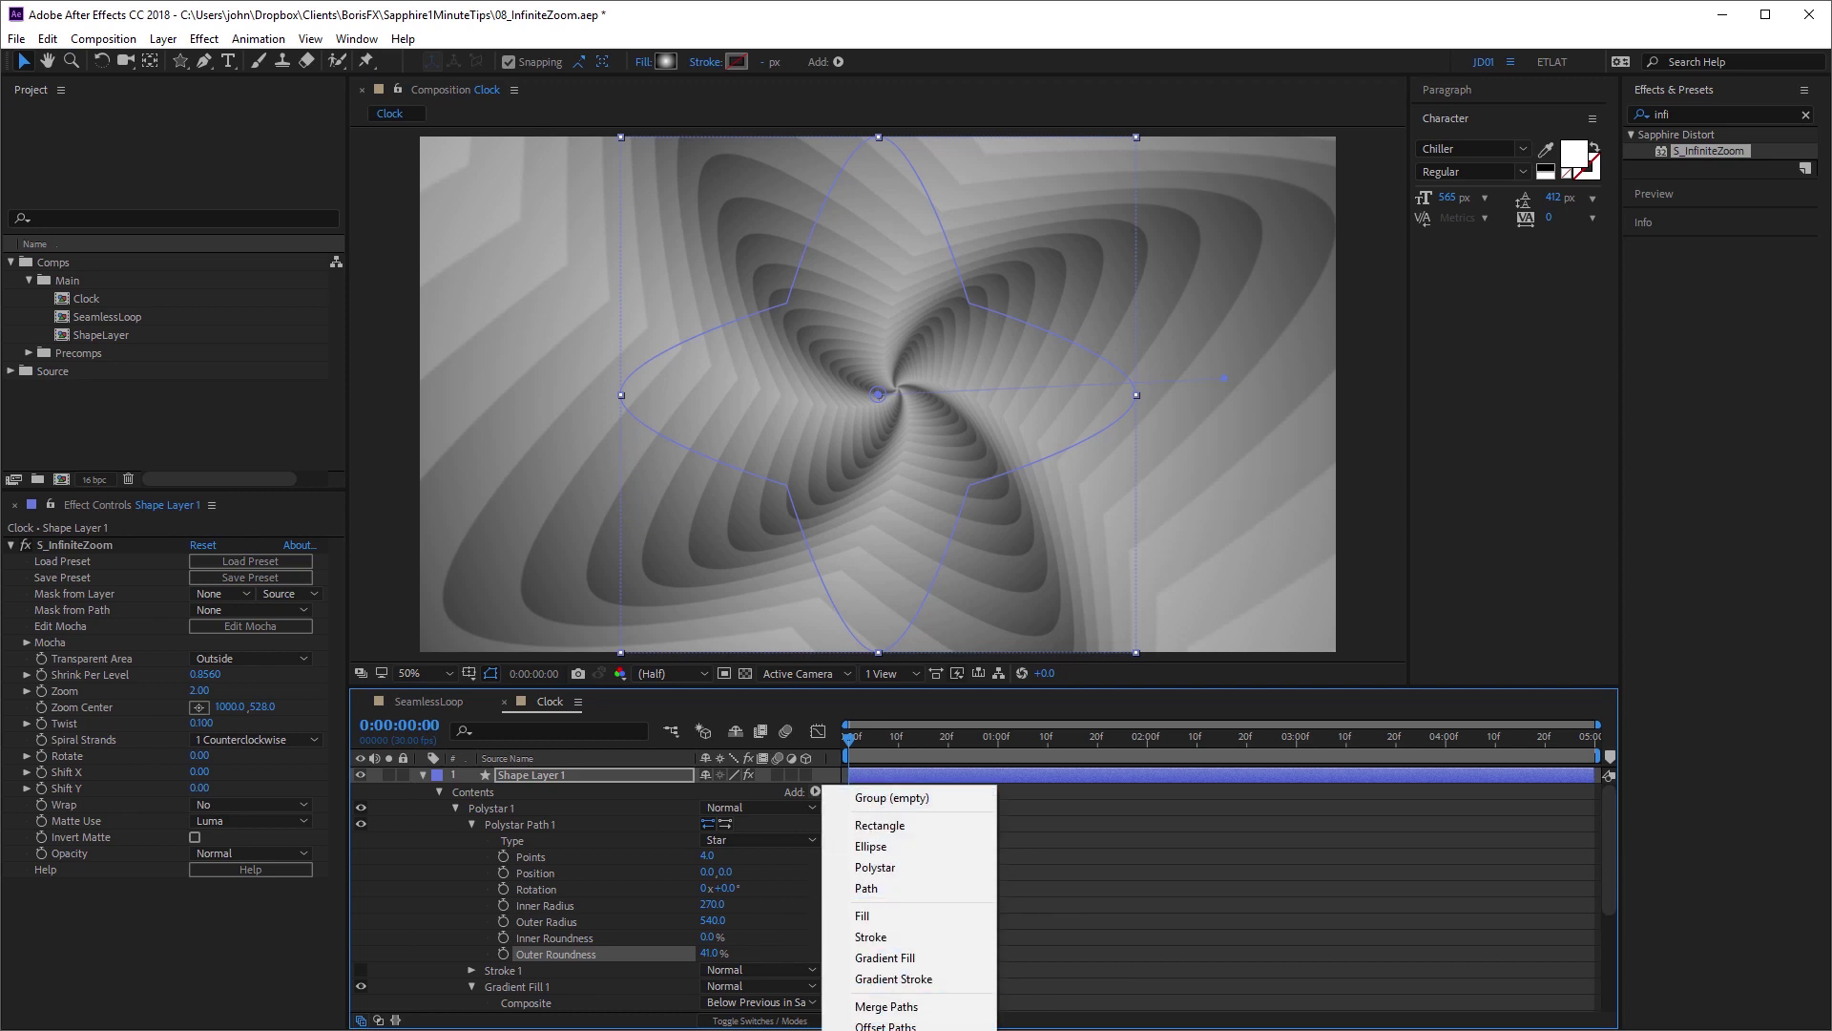
pyautogui.click(885, 1029)
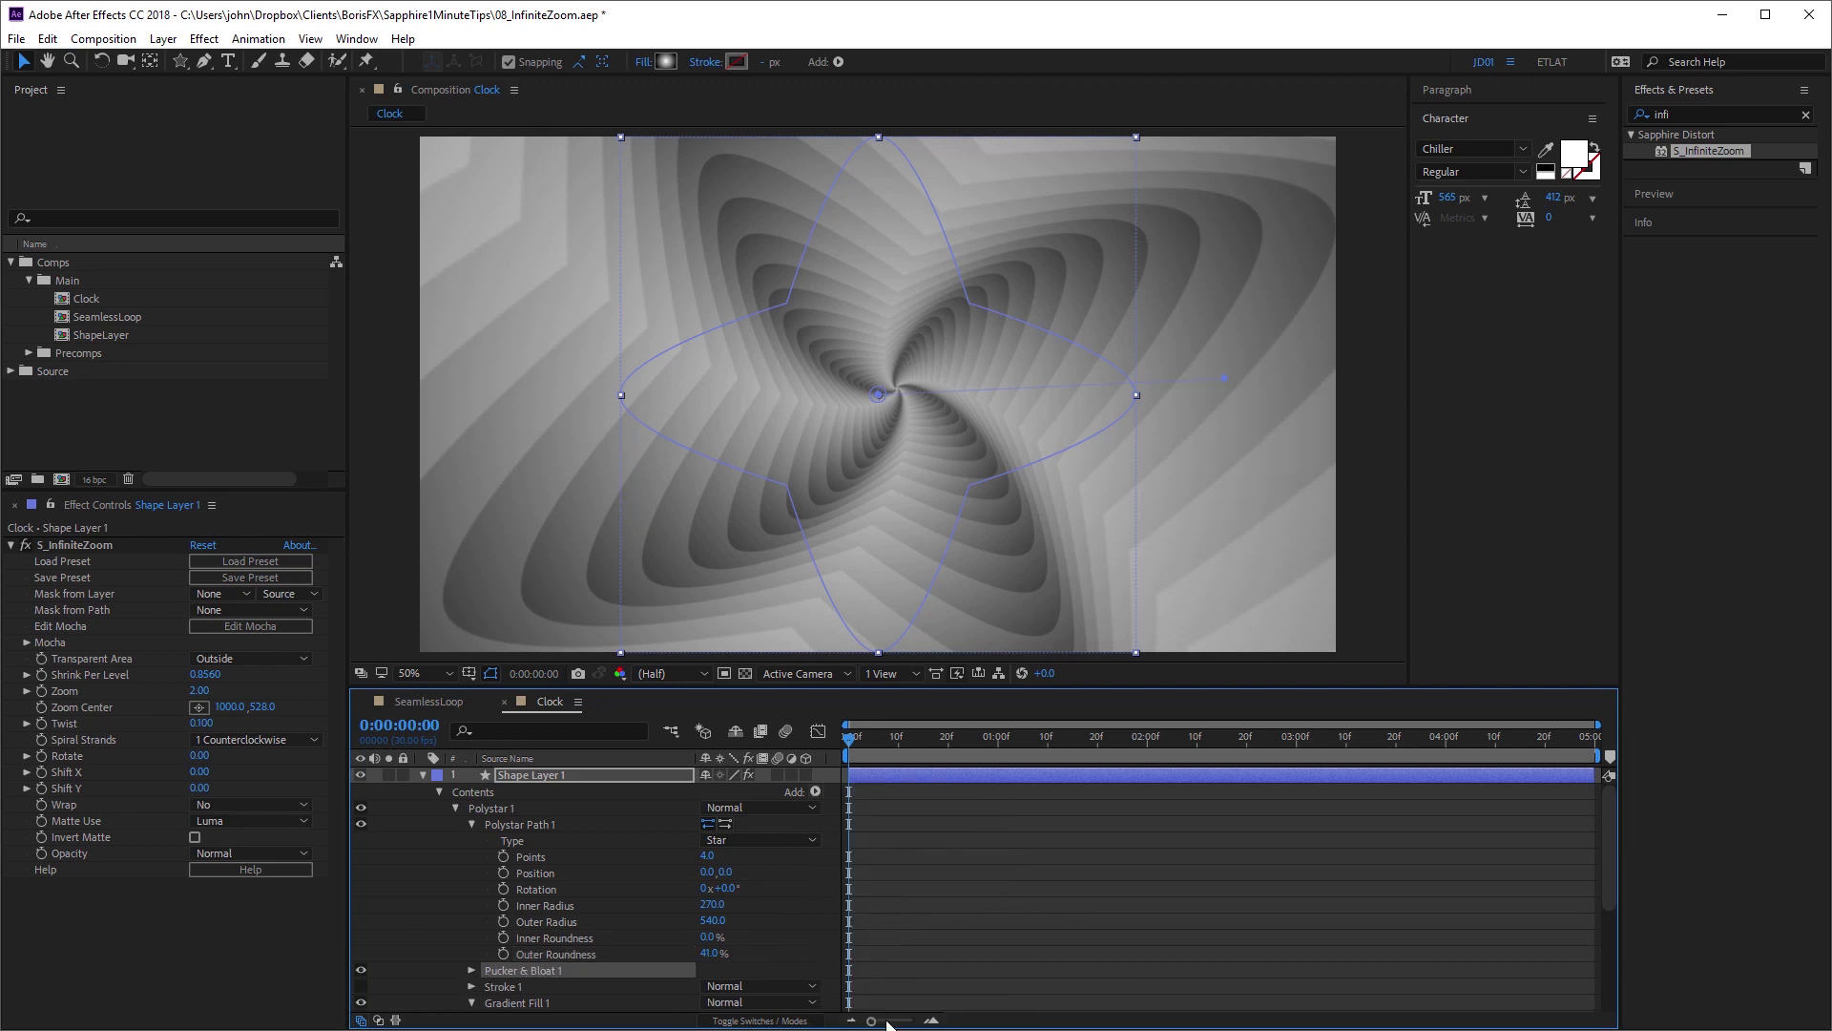
pyautogui.click(472, 970)
pyautogui.moveTo(711, 986); pyautogui.dragTo(761, 1021)
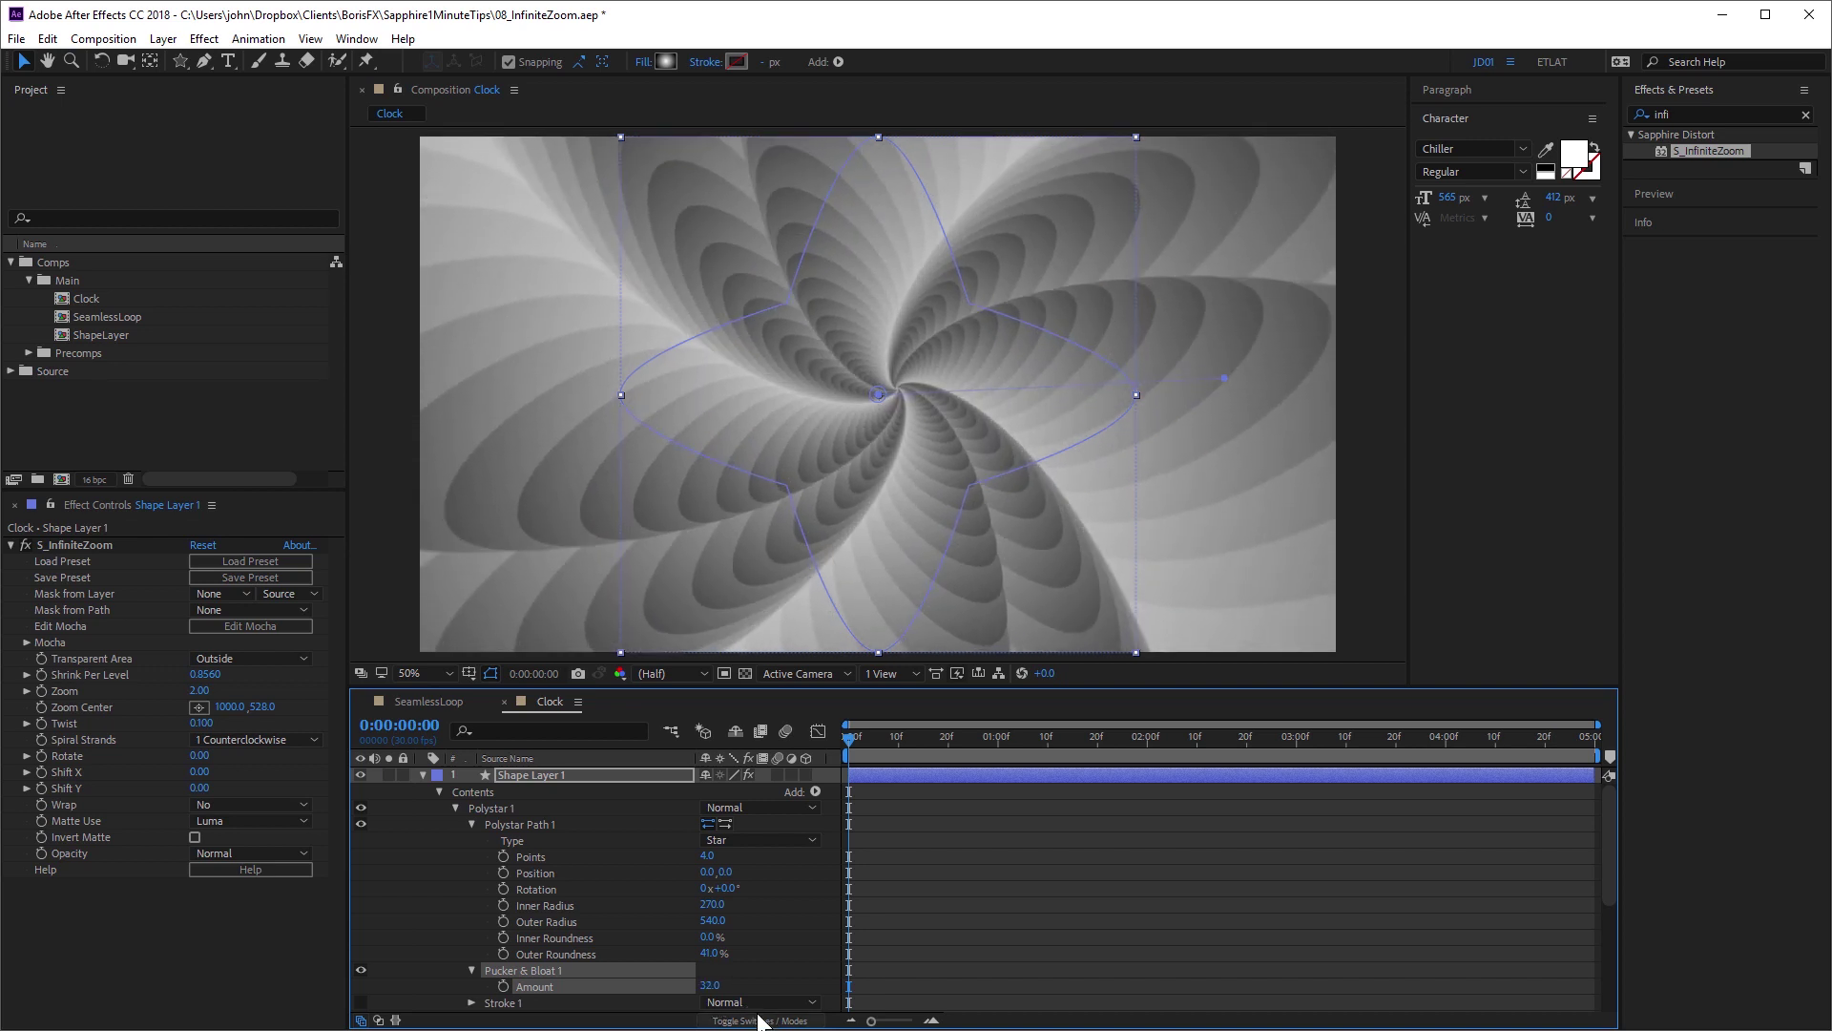
pyautogui.hotkey('ctrl', 'z')
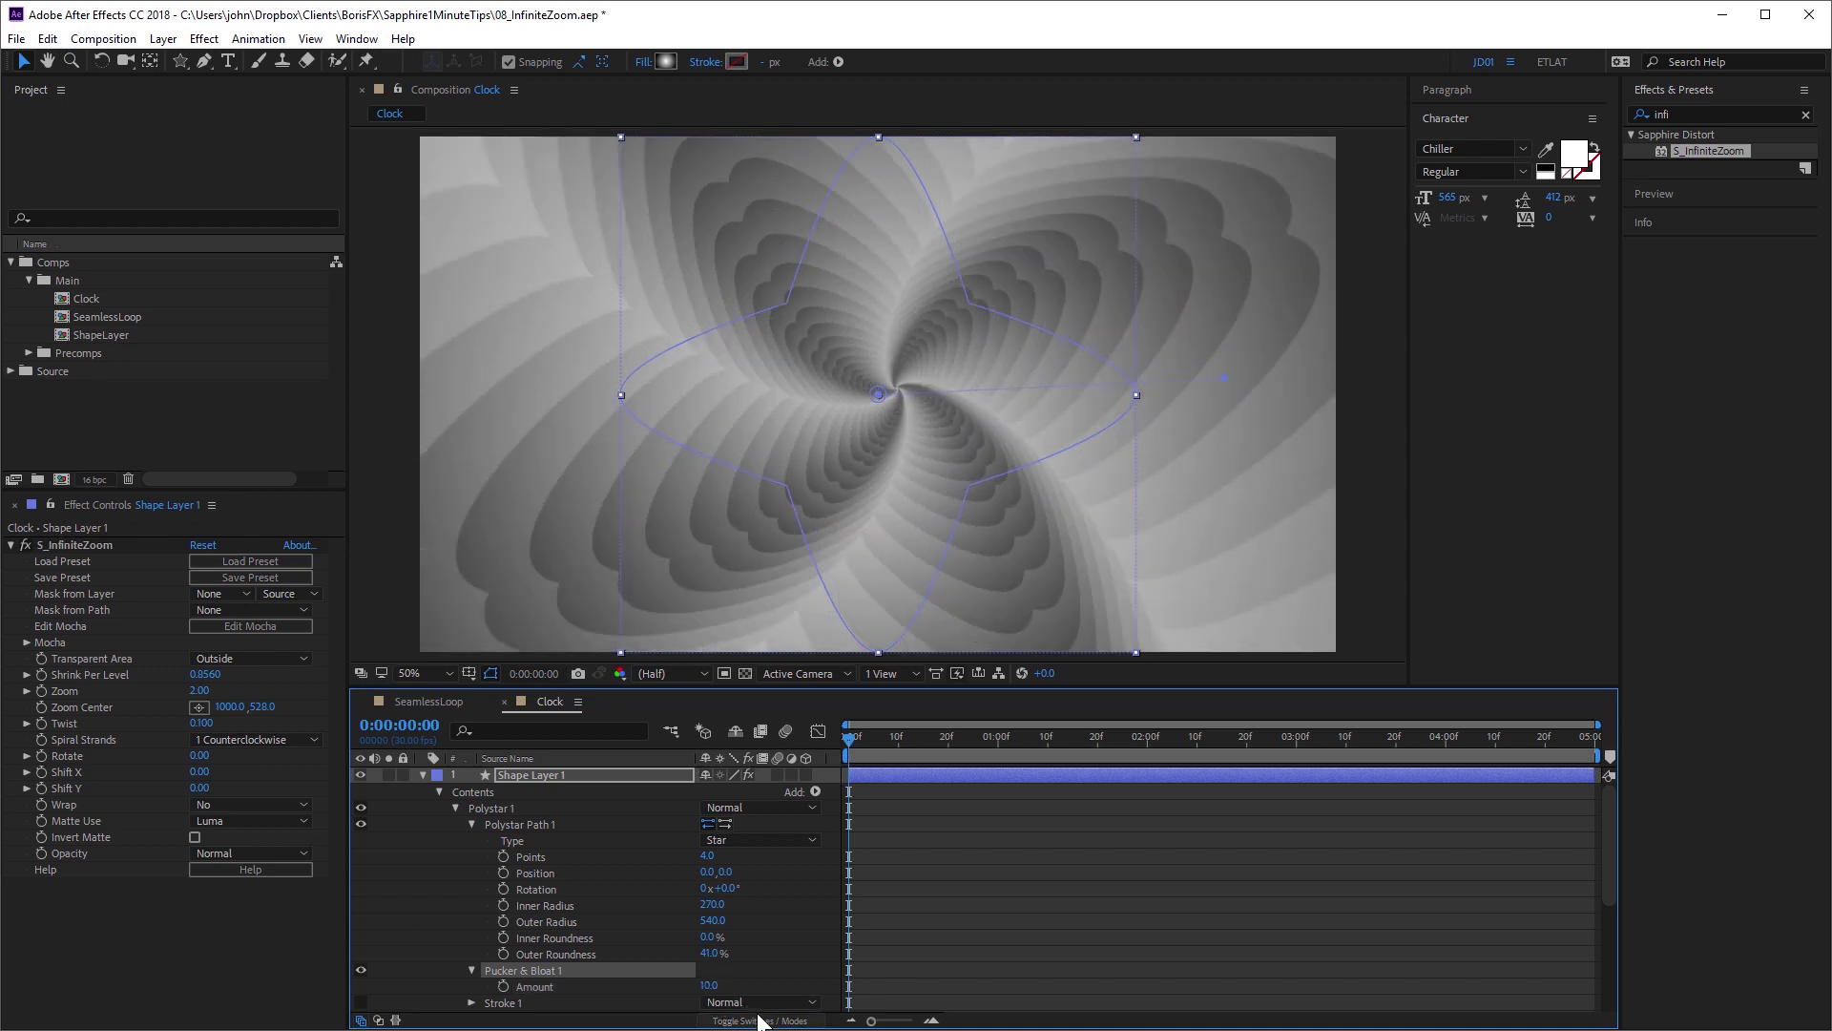
# Add a Twist operation to the star shape and raise its angle to about 618.
pyautogui.click(815, 793)
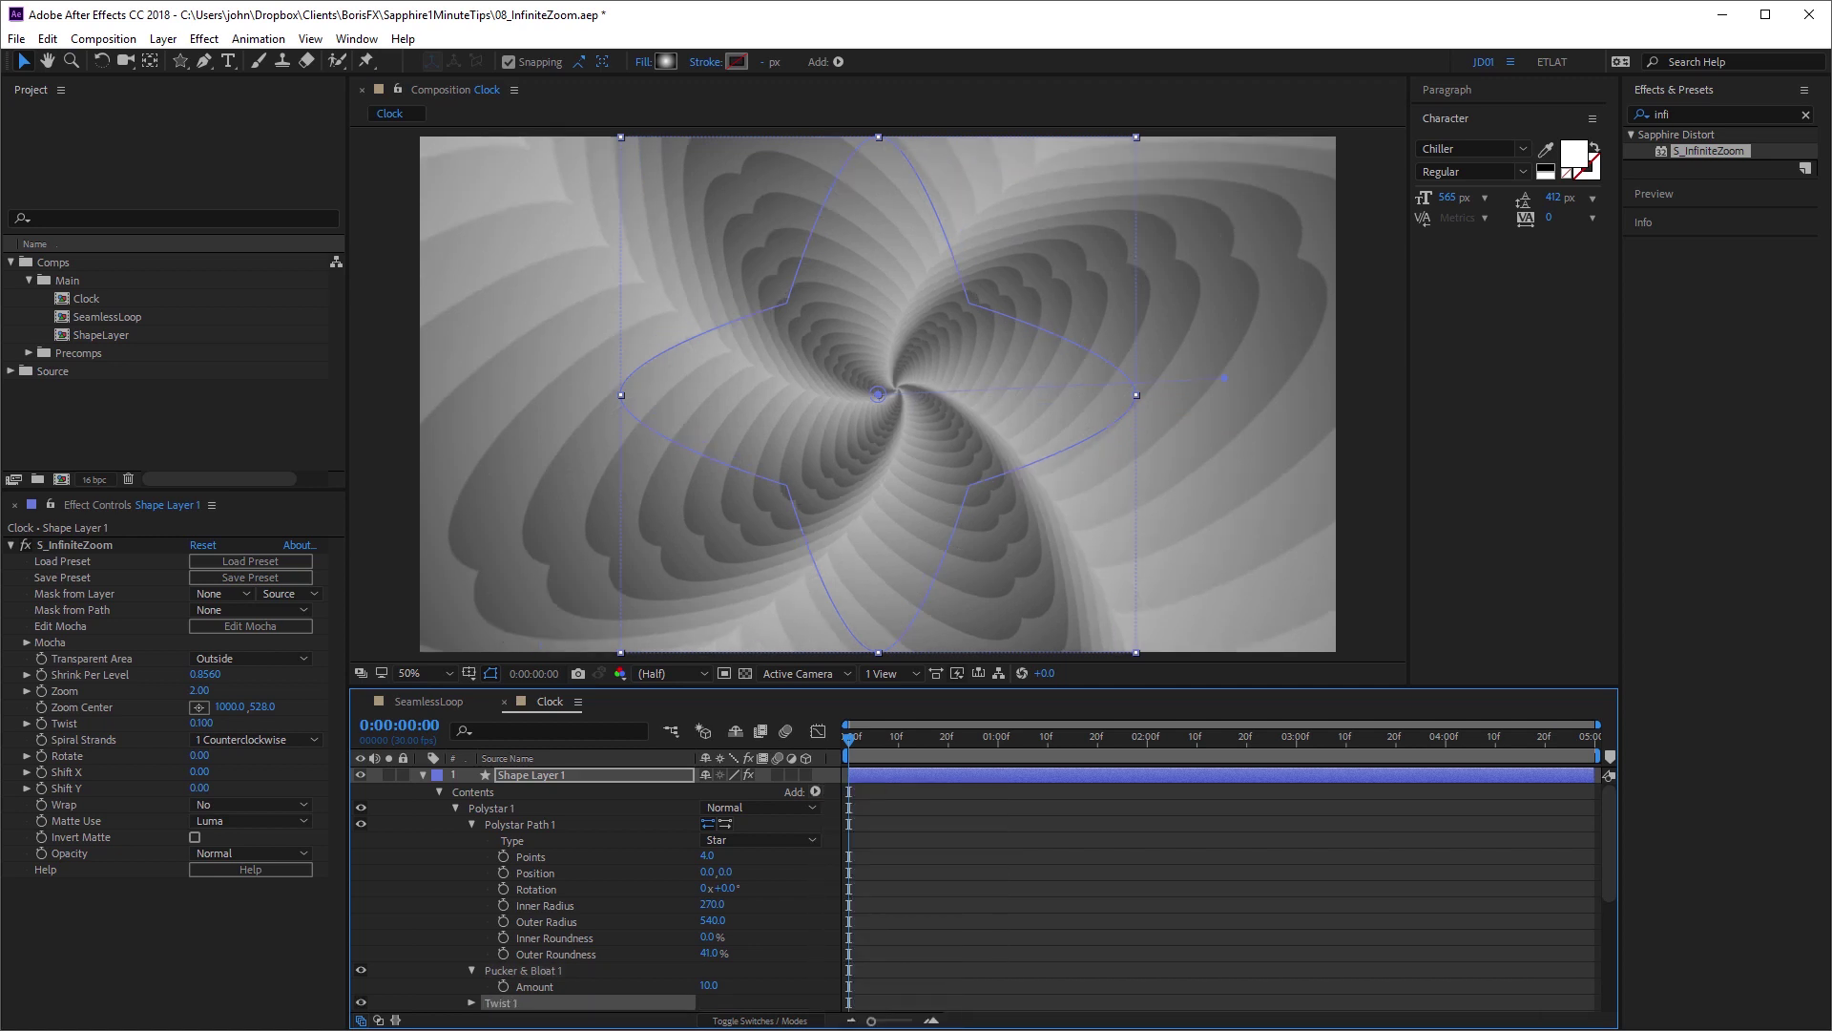
pyautogui.click(471, 1002)
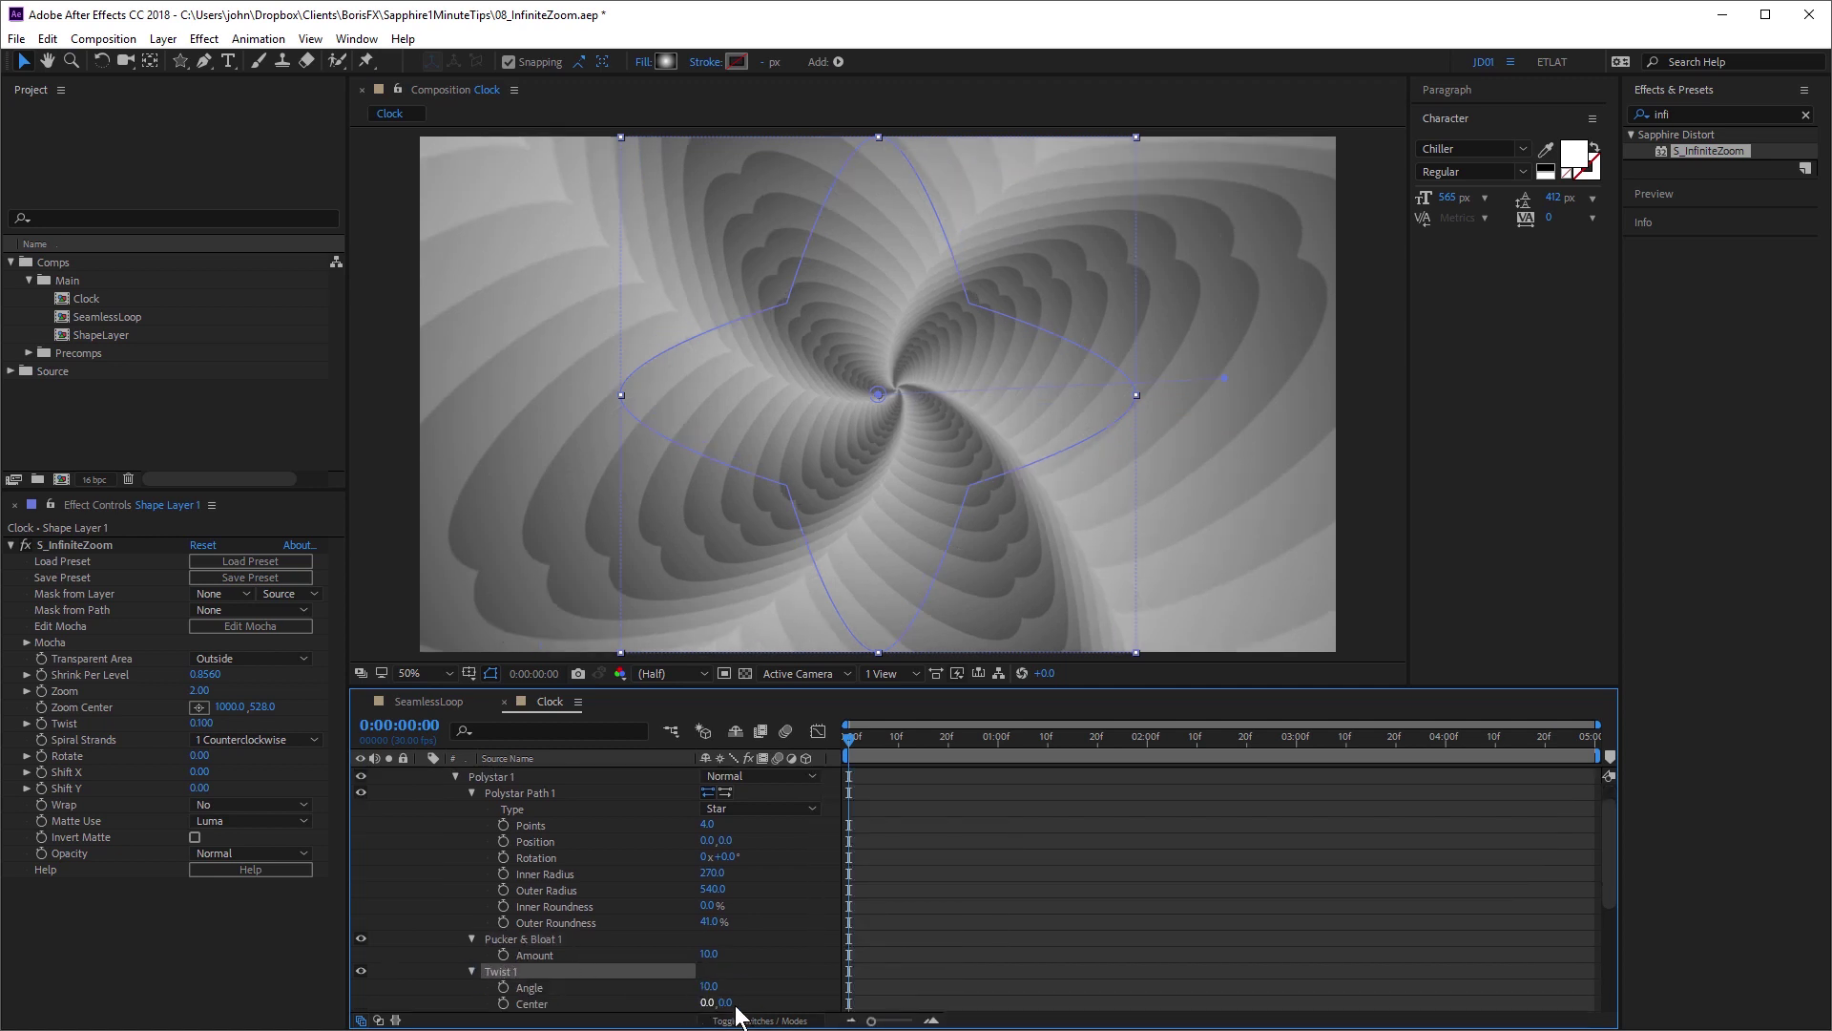
pyautogui.moveTo(709, 986); pyautogui.dragTo(1289, 986)
# Increase the Zoom of the S_InfiniteZoom effect to 2.80.
pyautogui.write('0.1')
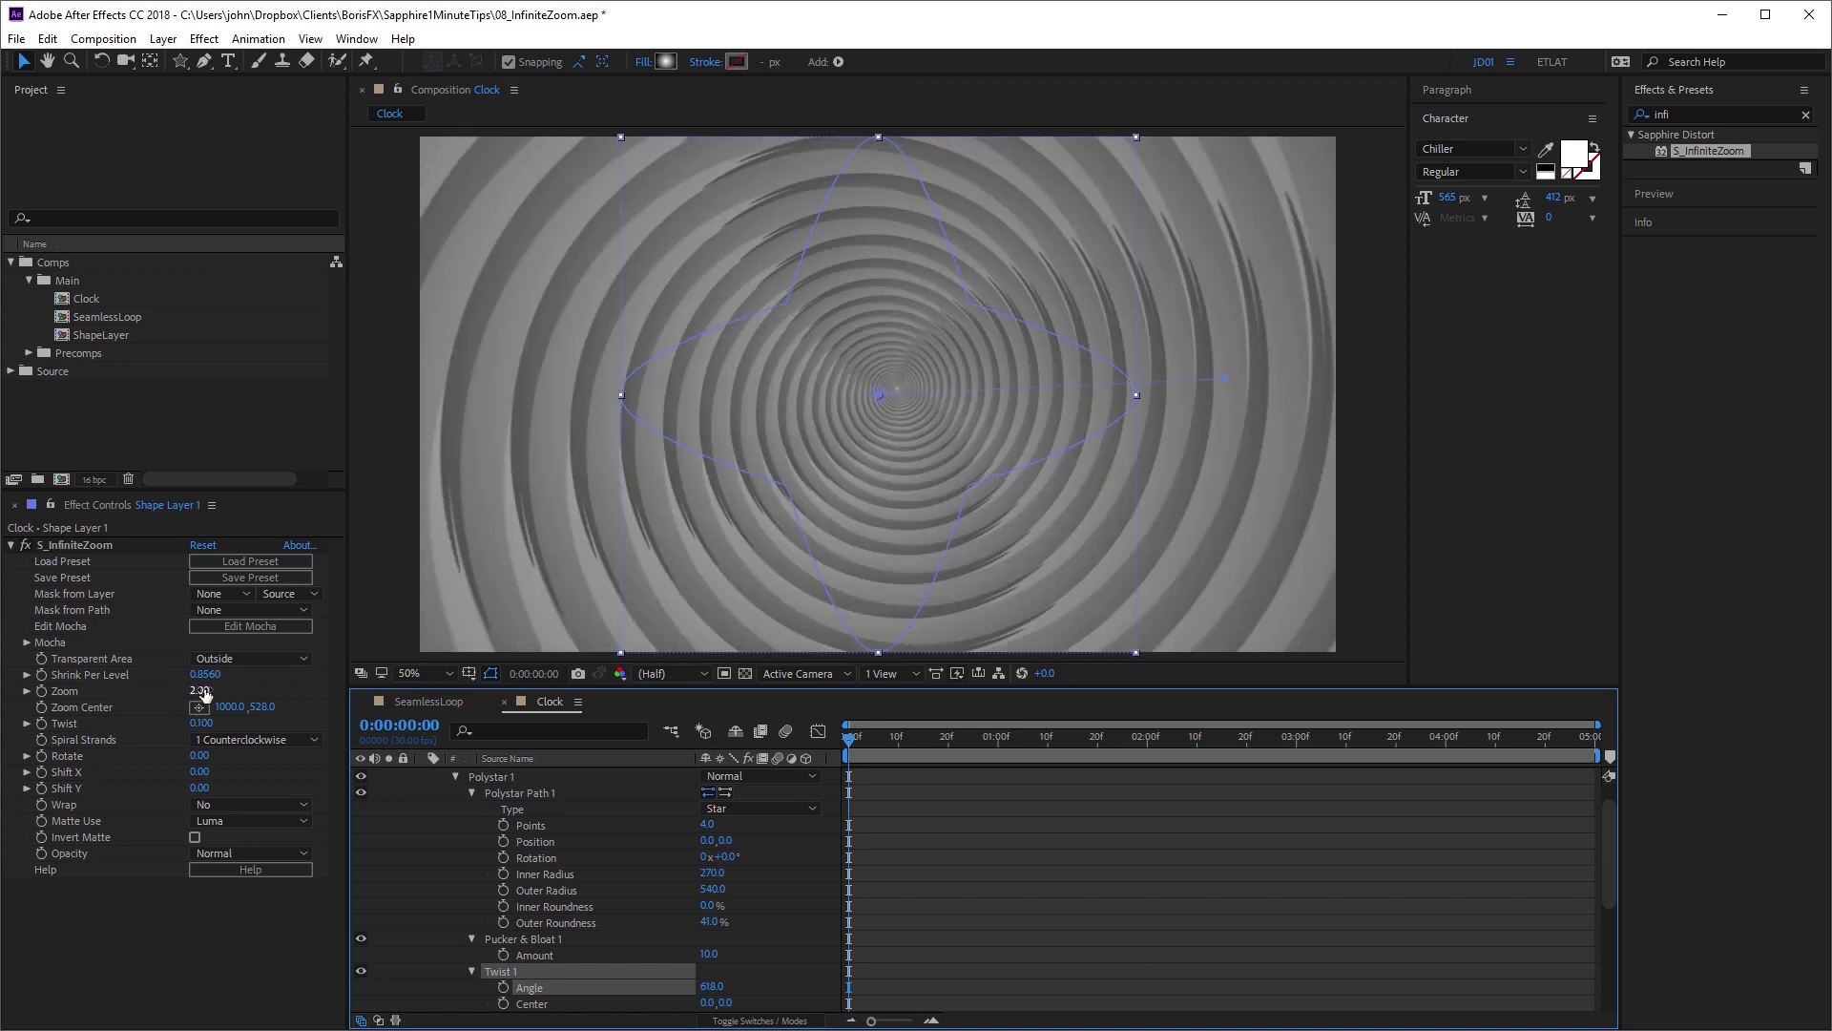
pyautogui.press('Return')
pyautogui.moveTo(198, 690); pyautogui.dragTo(220, 699)
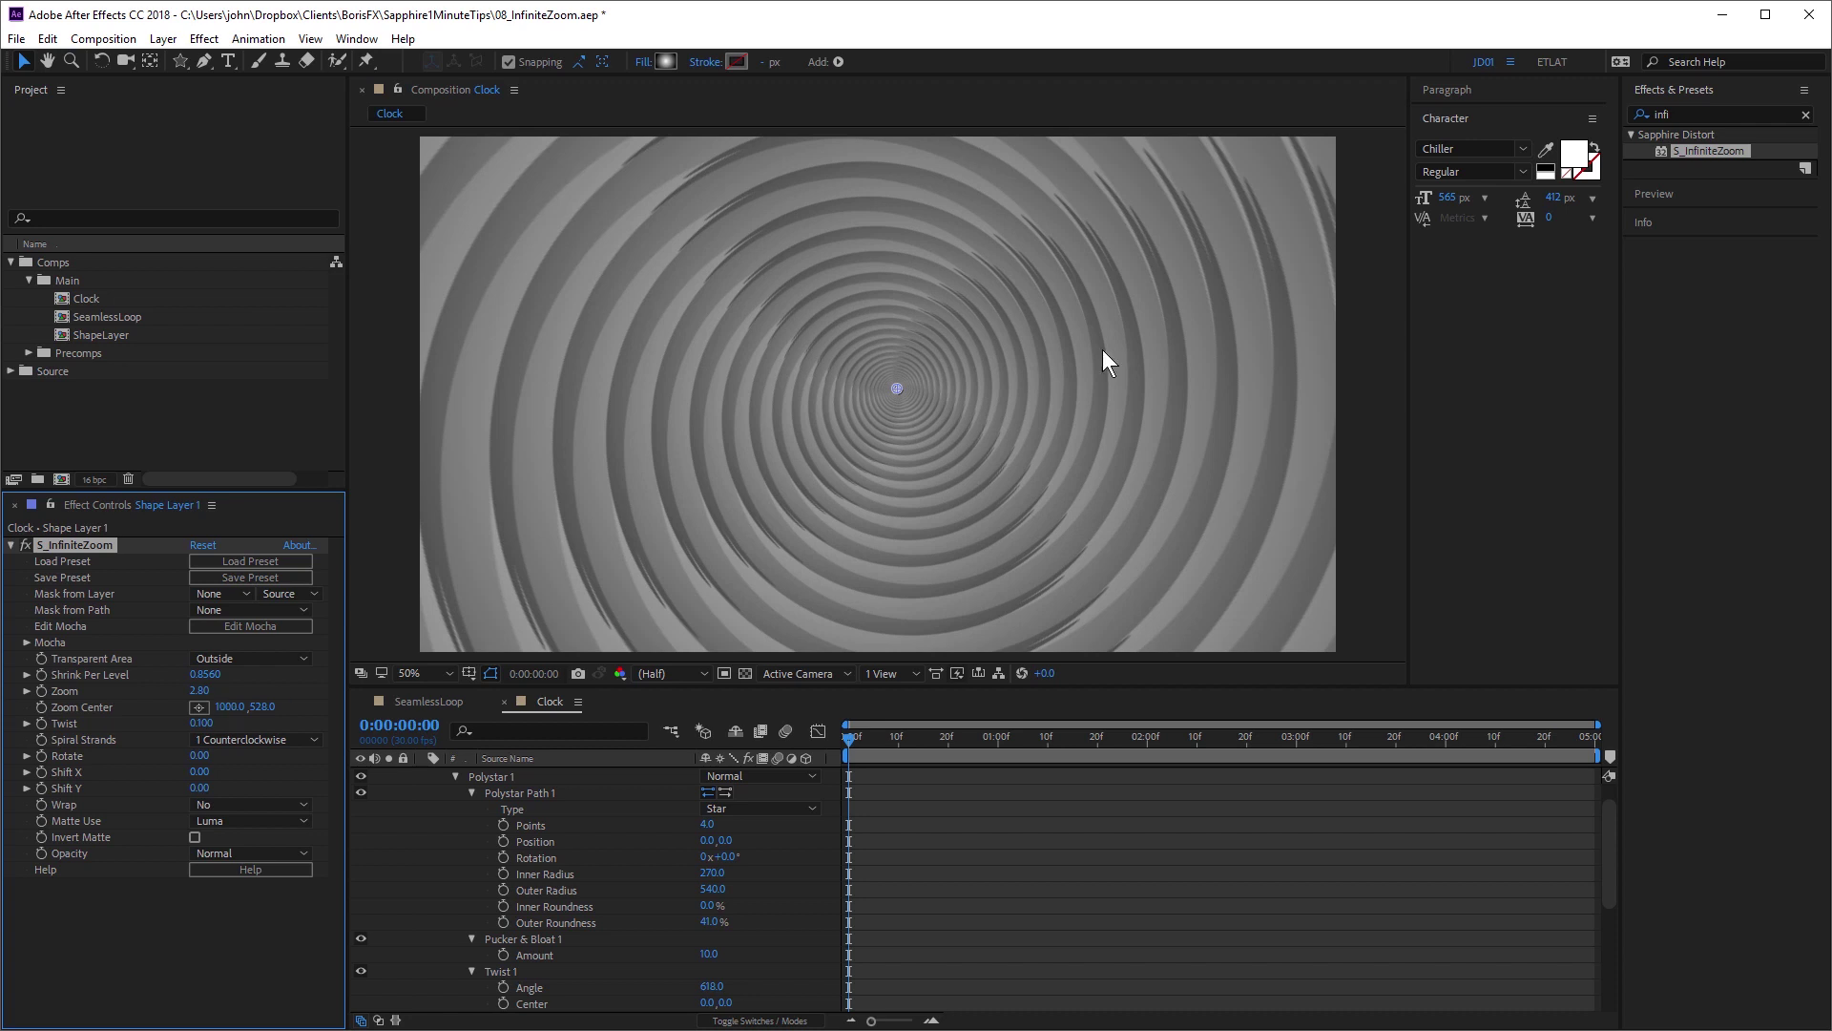
# Find the S_GradientRadial effect with the search term "gradientr" and apply it to the star shape layer.
pyautogui.click(1676, 112)
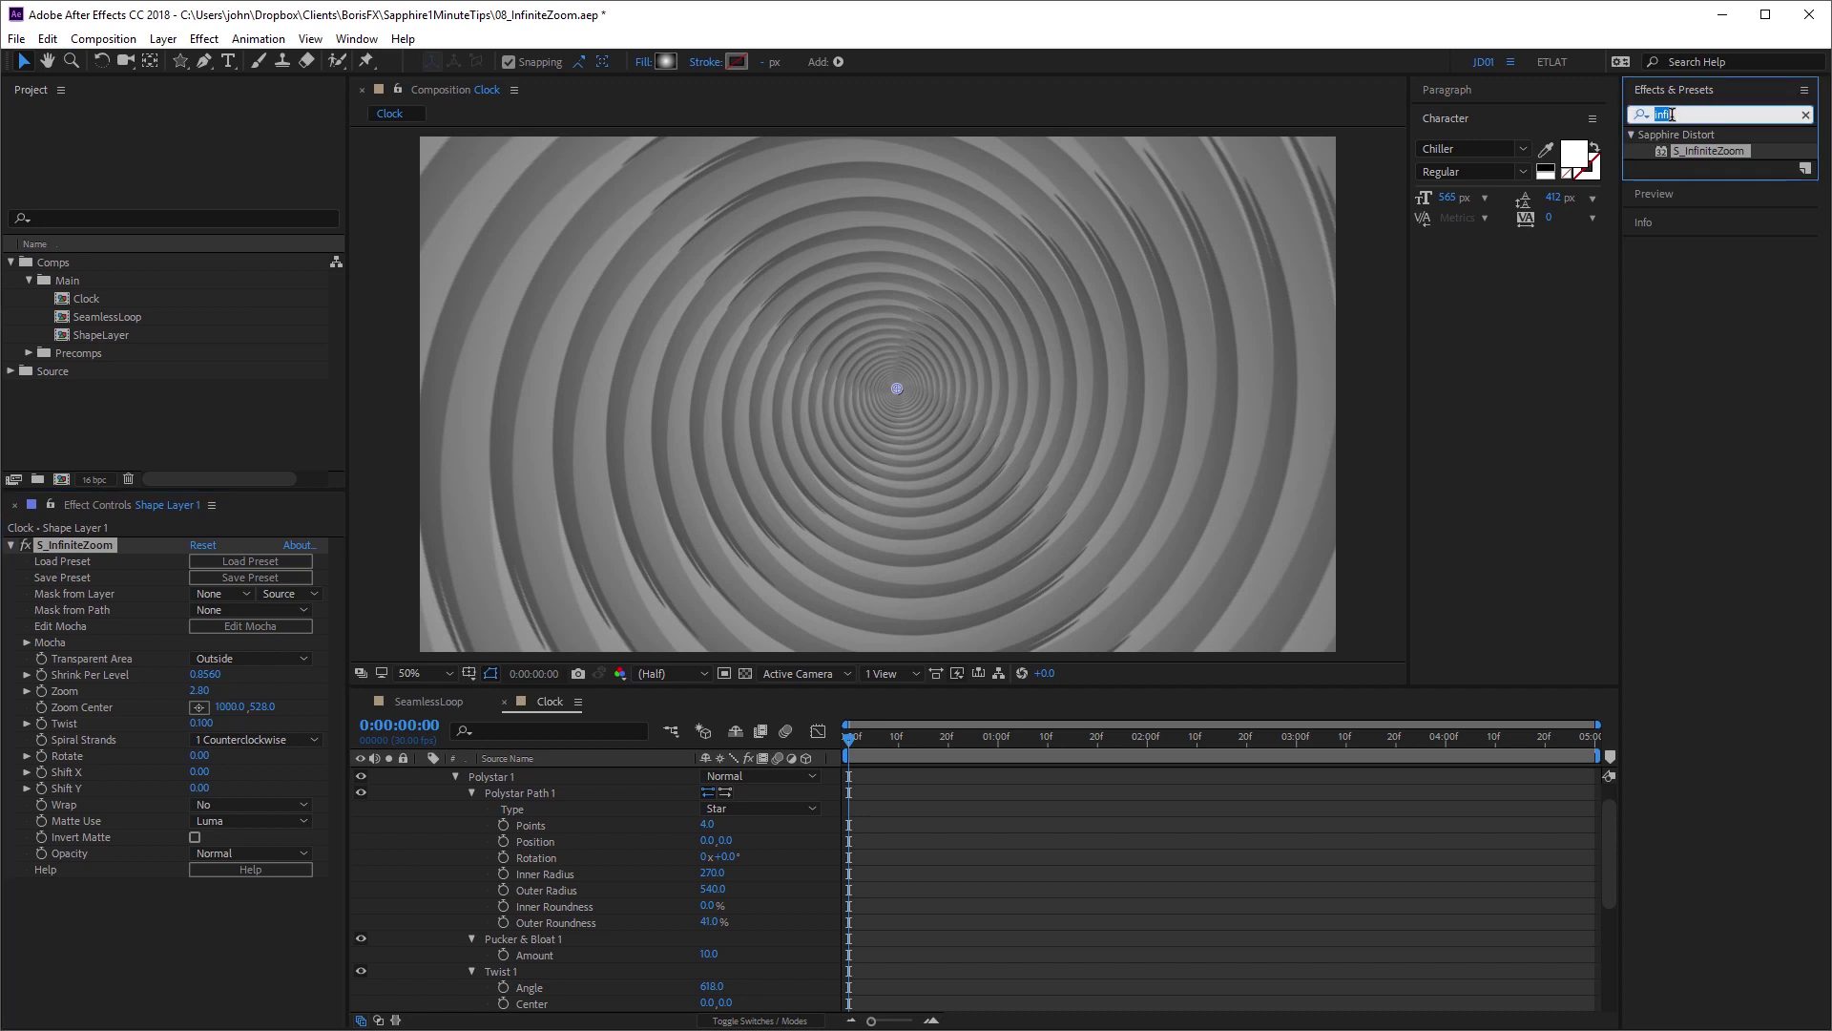
pyautogui.write('gradient')
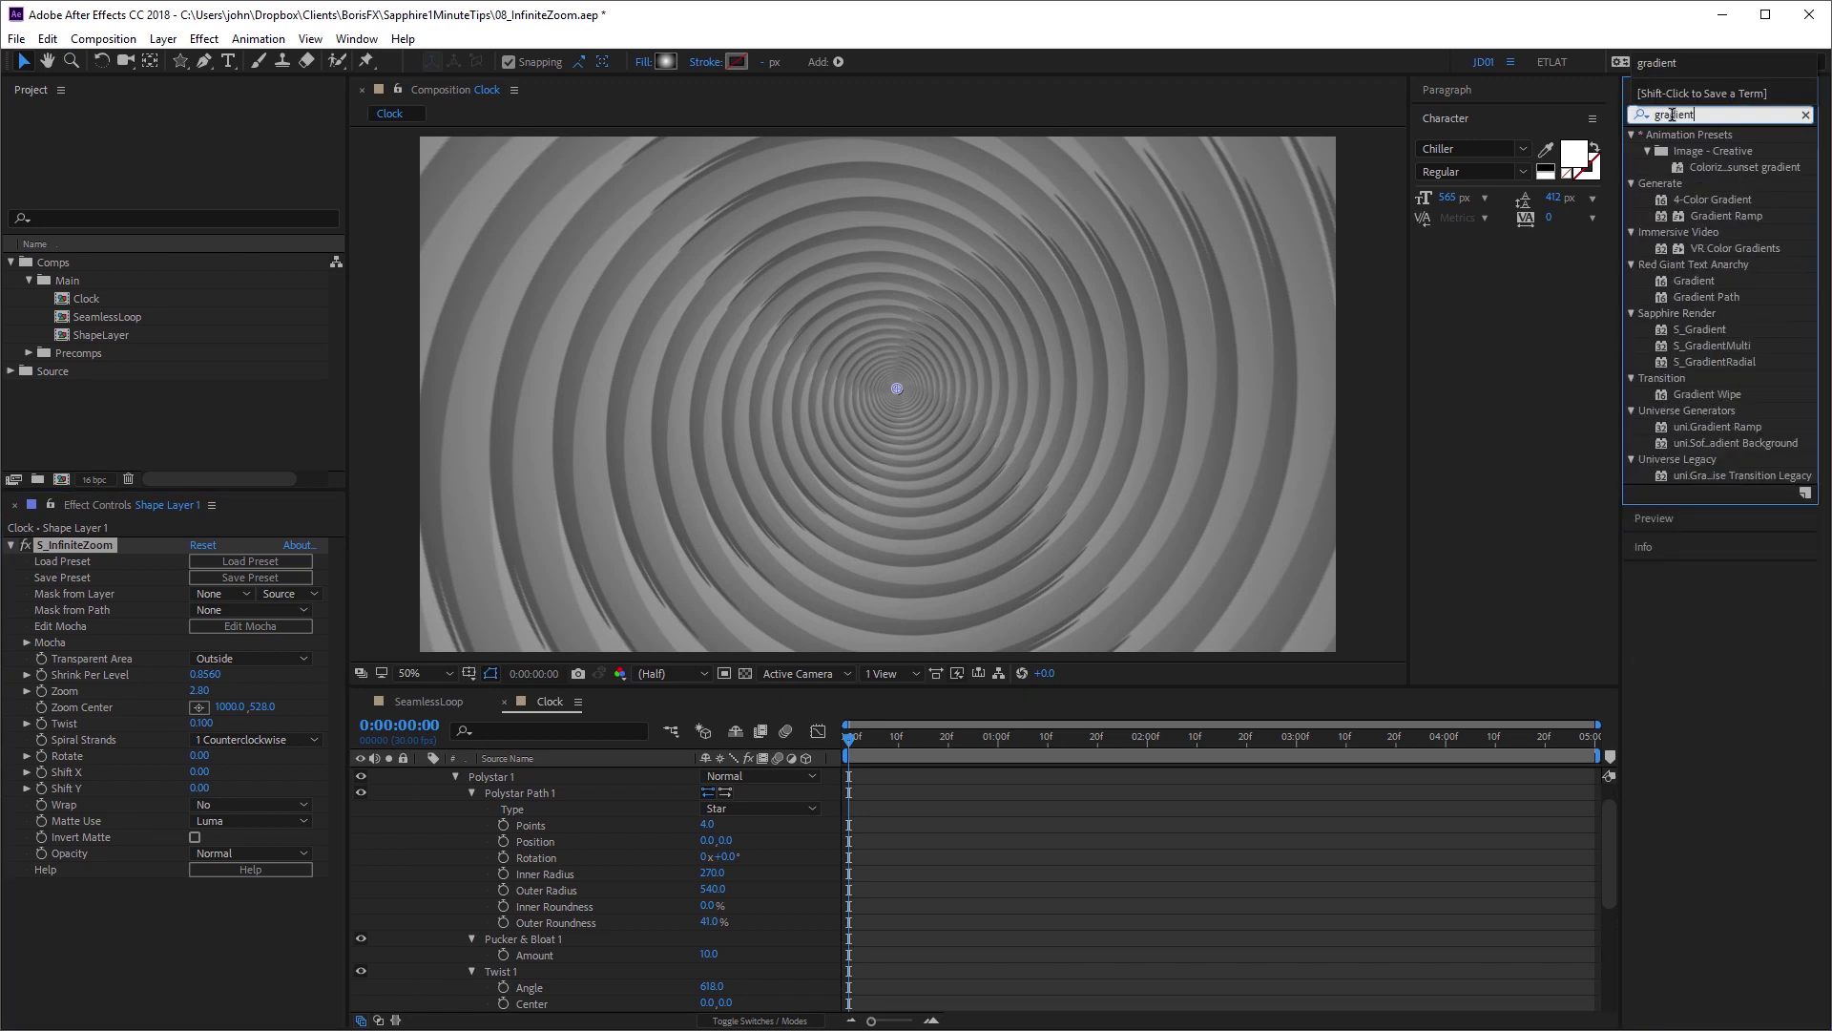
pyautogui.write('r')
pyautogui.press('Return')
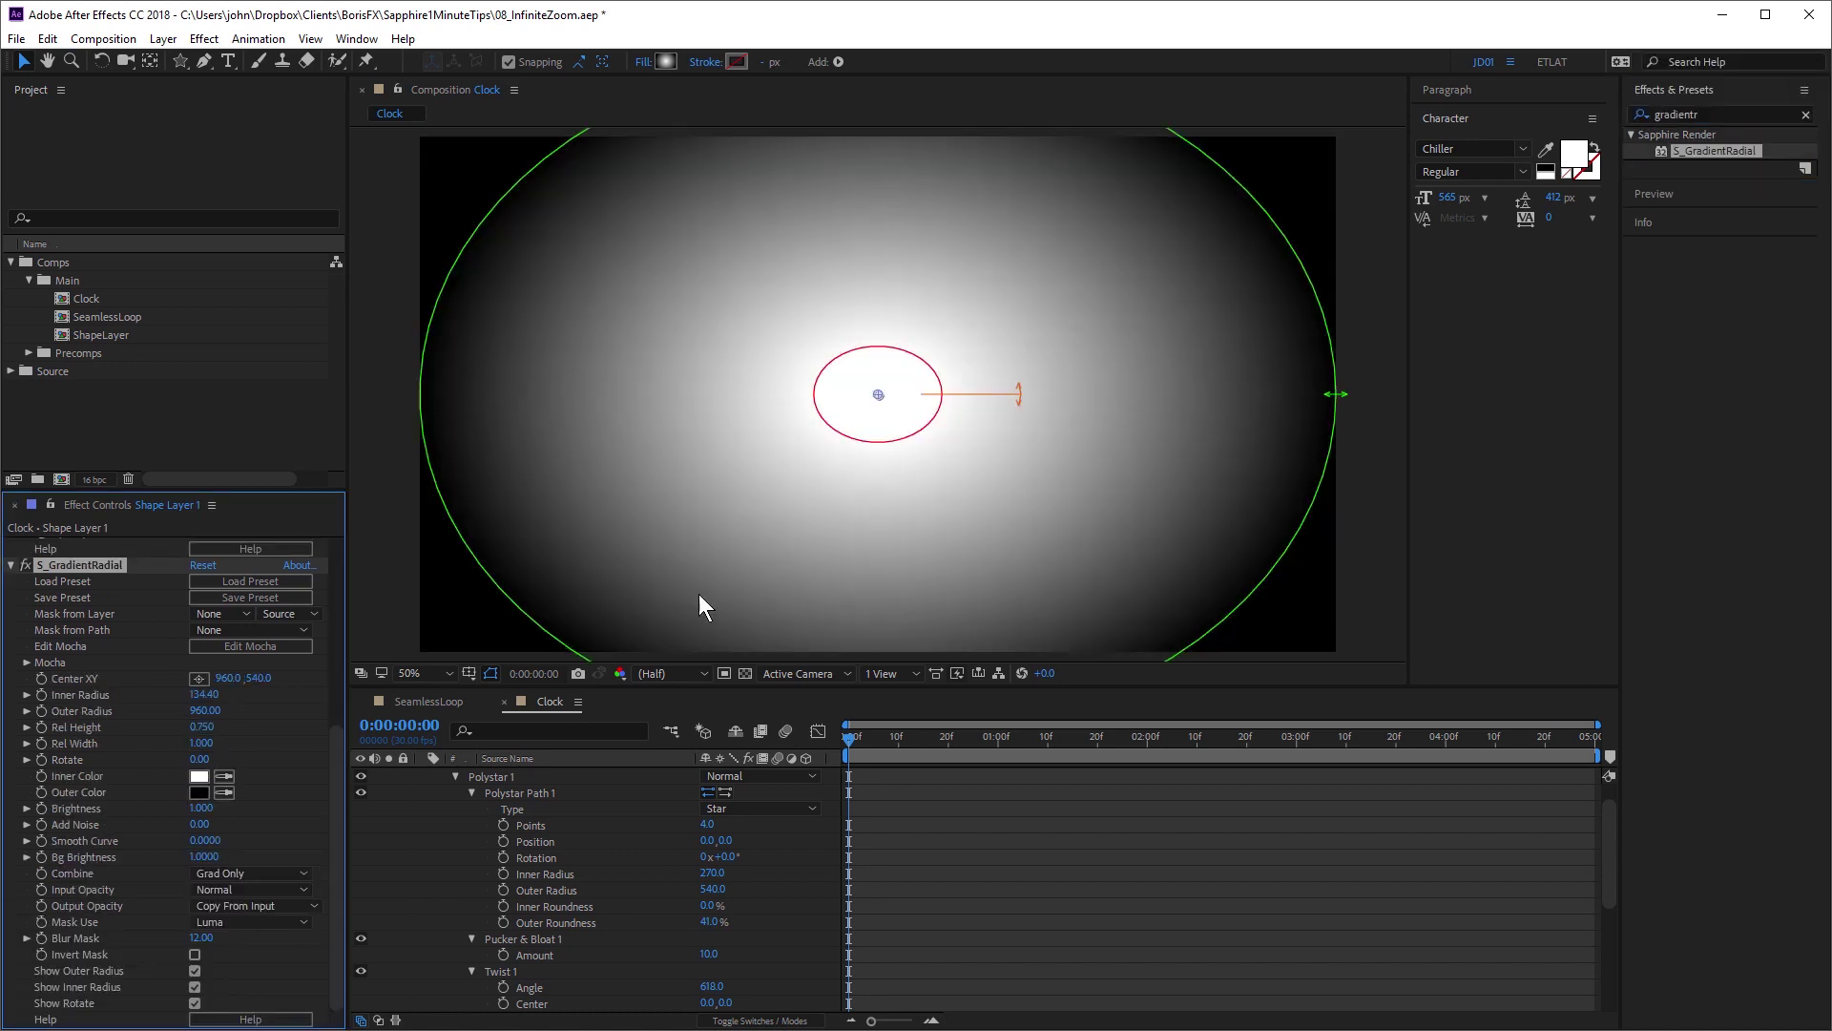
# Set the S_GradientRadial inner color to dark red and its outer color to deep blue.
pyautogui.click(201, 775)
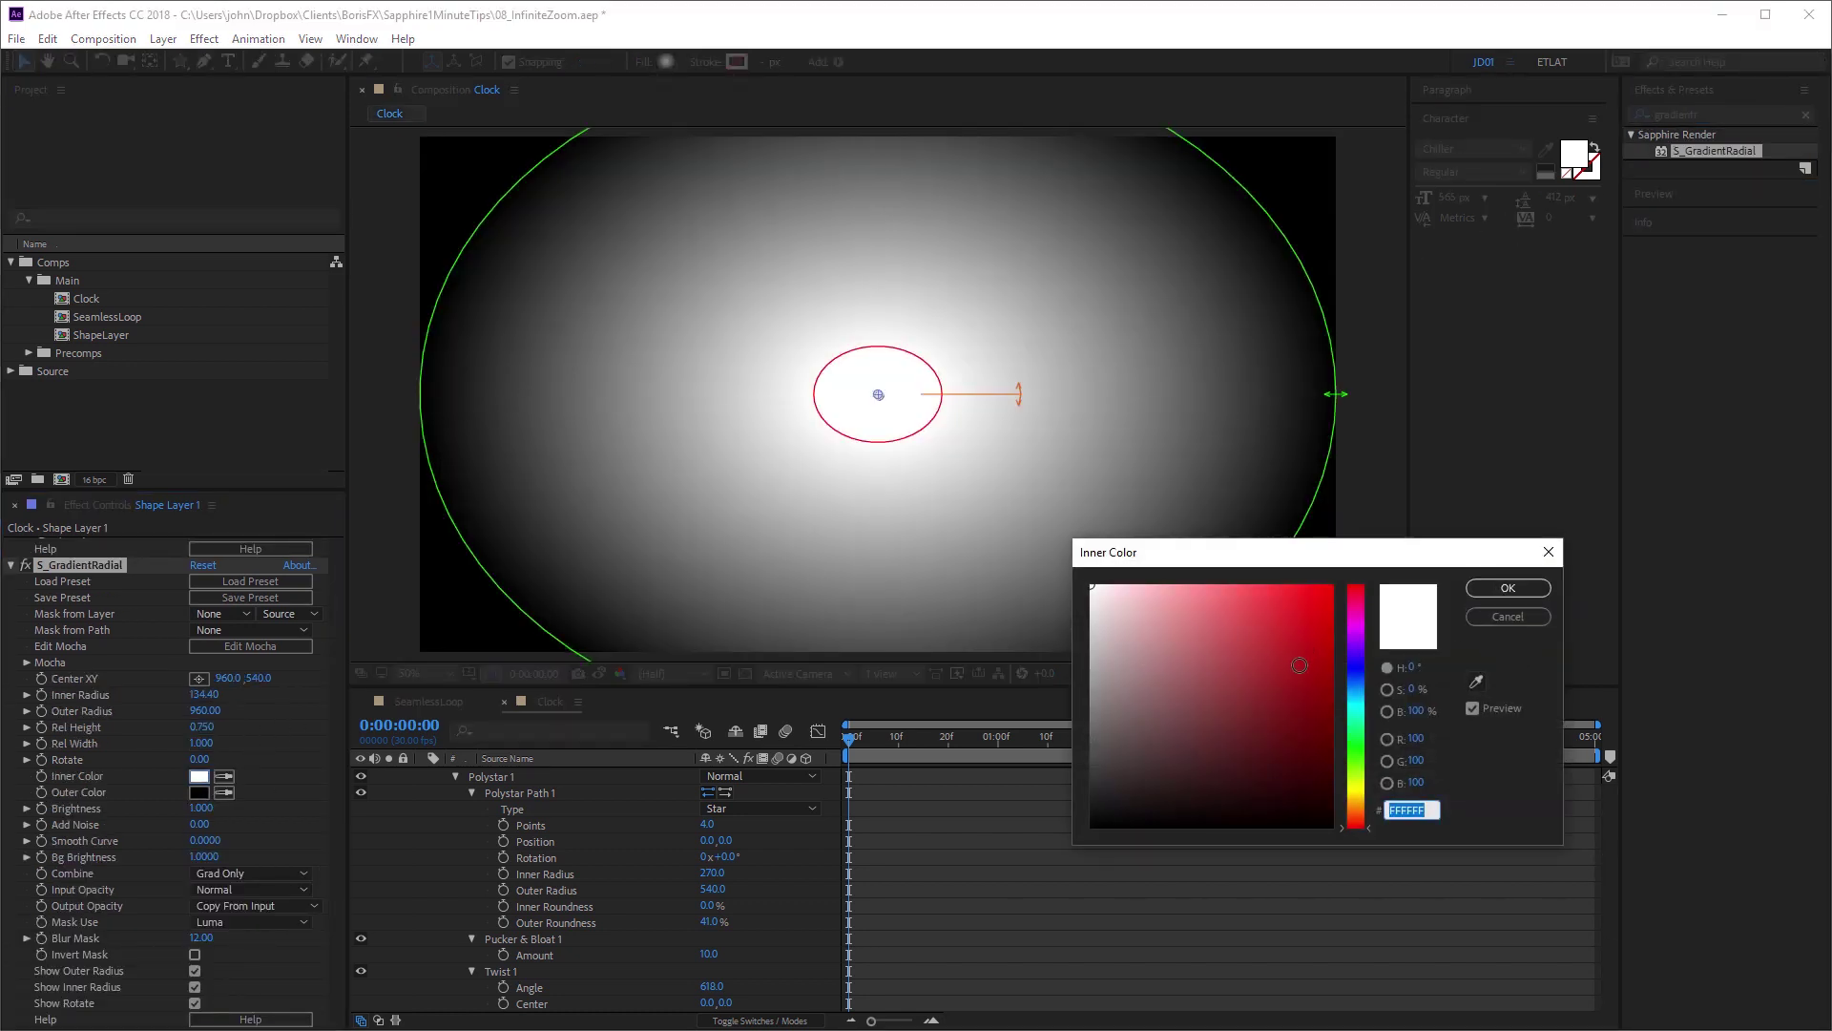
pyautogui.click(1300, 665)
pyautogui.click(1508, 586)
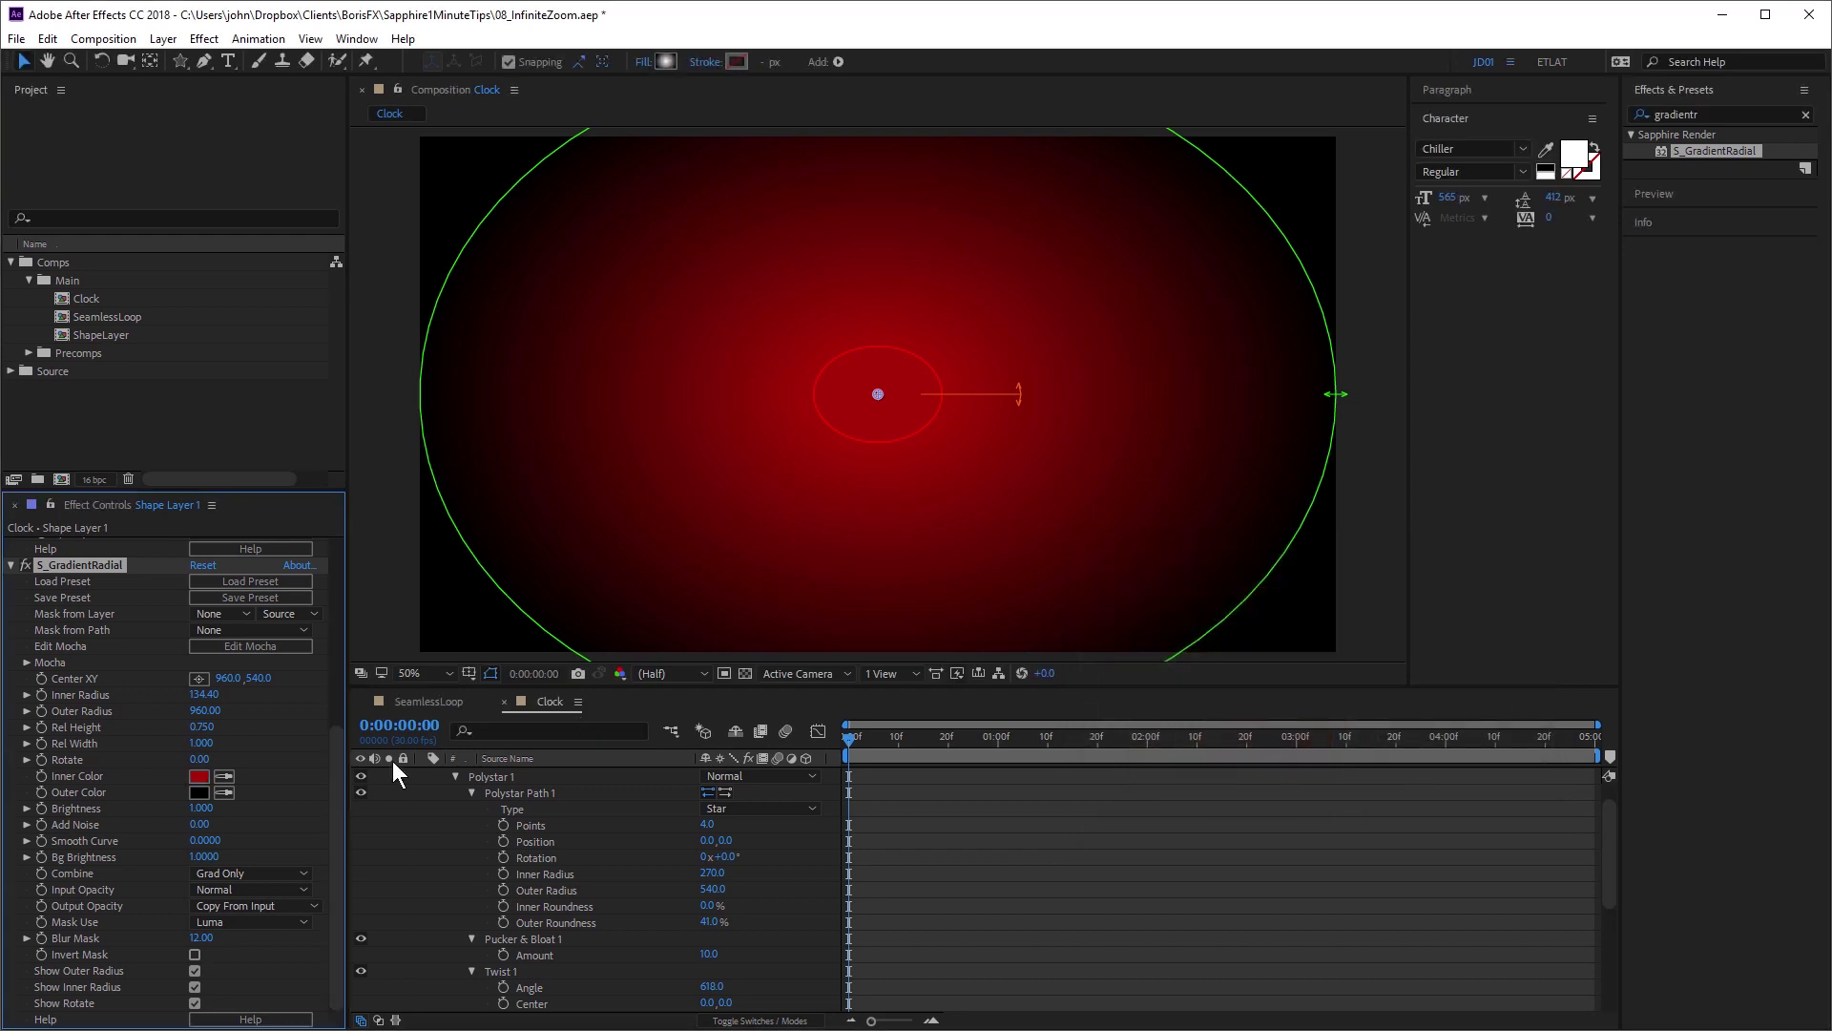
pyautogui.click(199, 789)
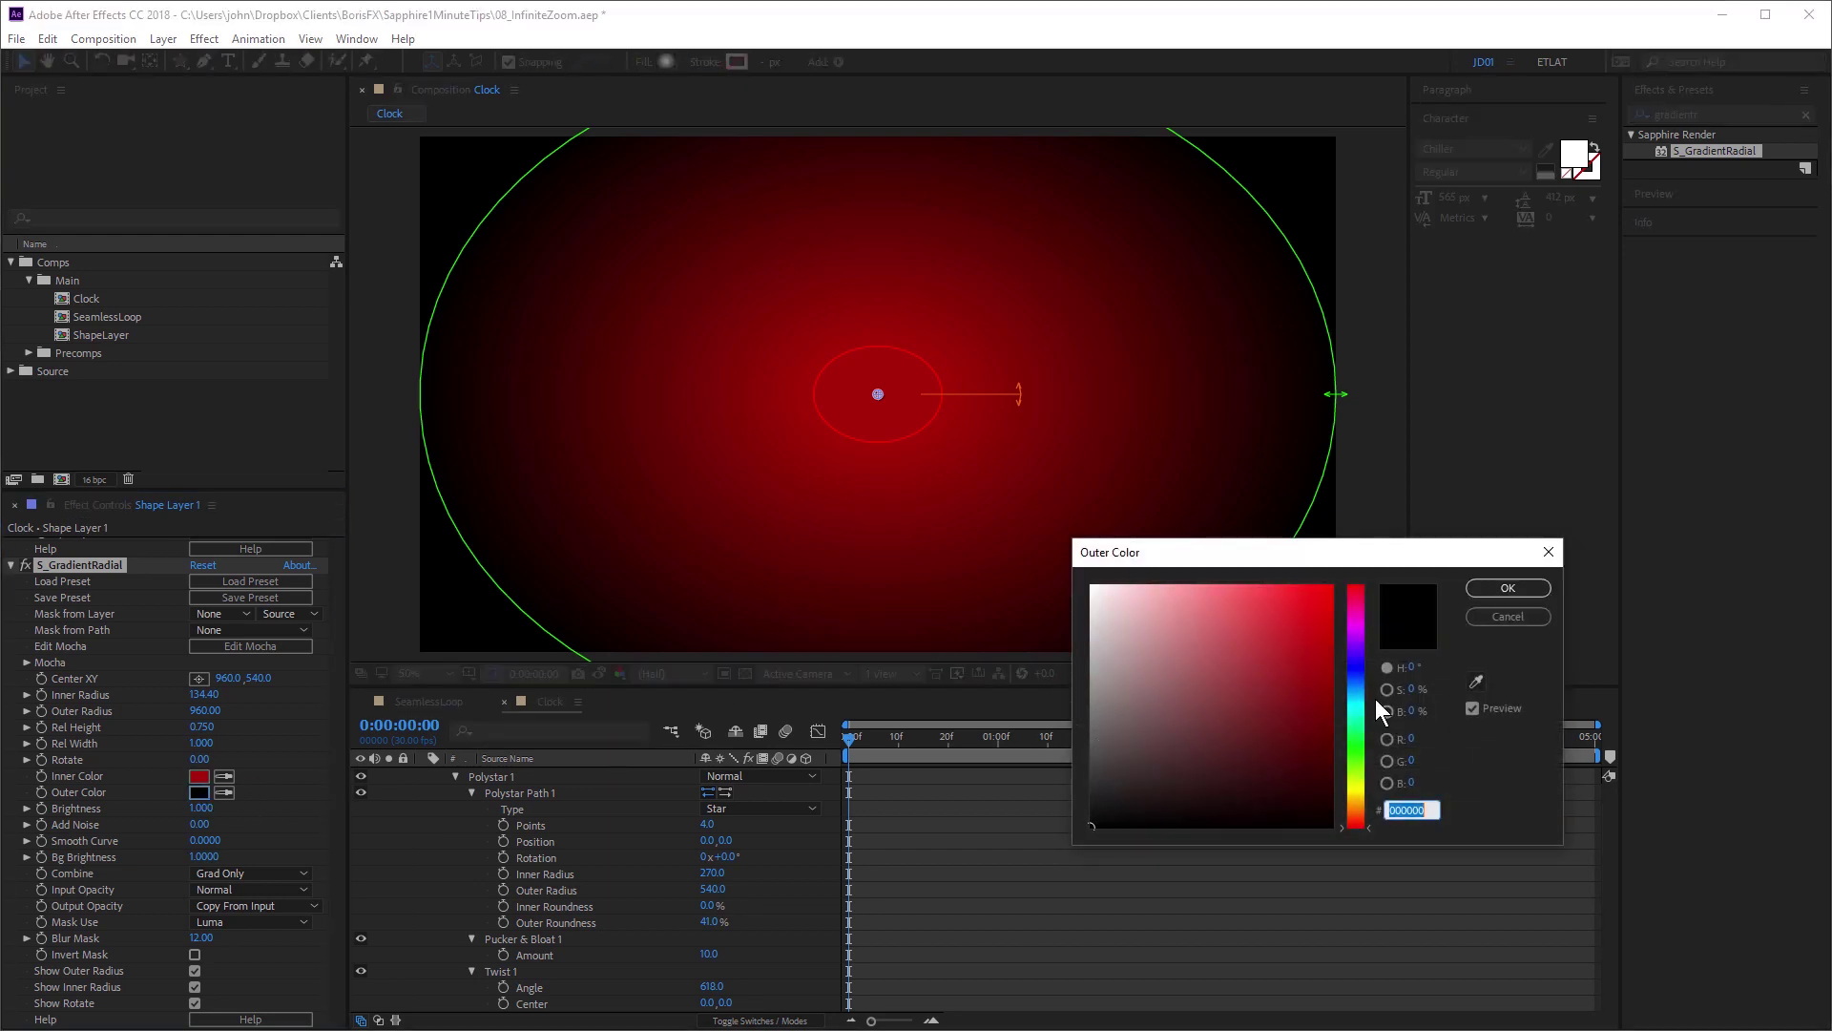
pyautogui.click(1356, 673)
pyautogui.click(1311, 665)
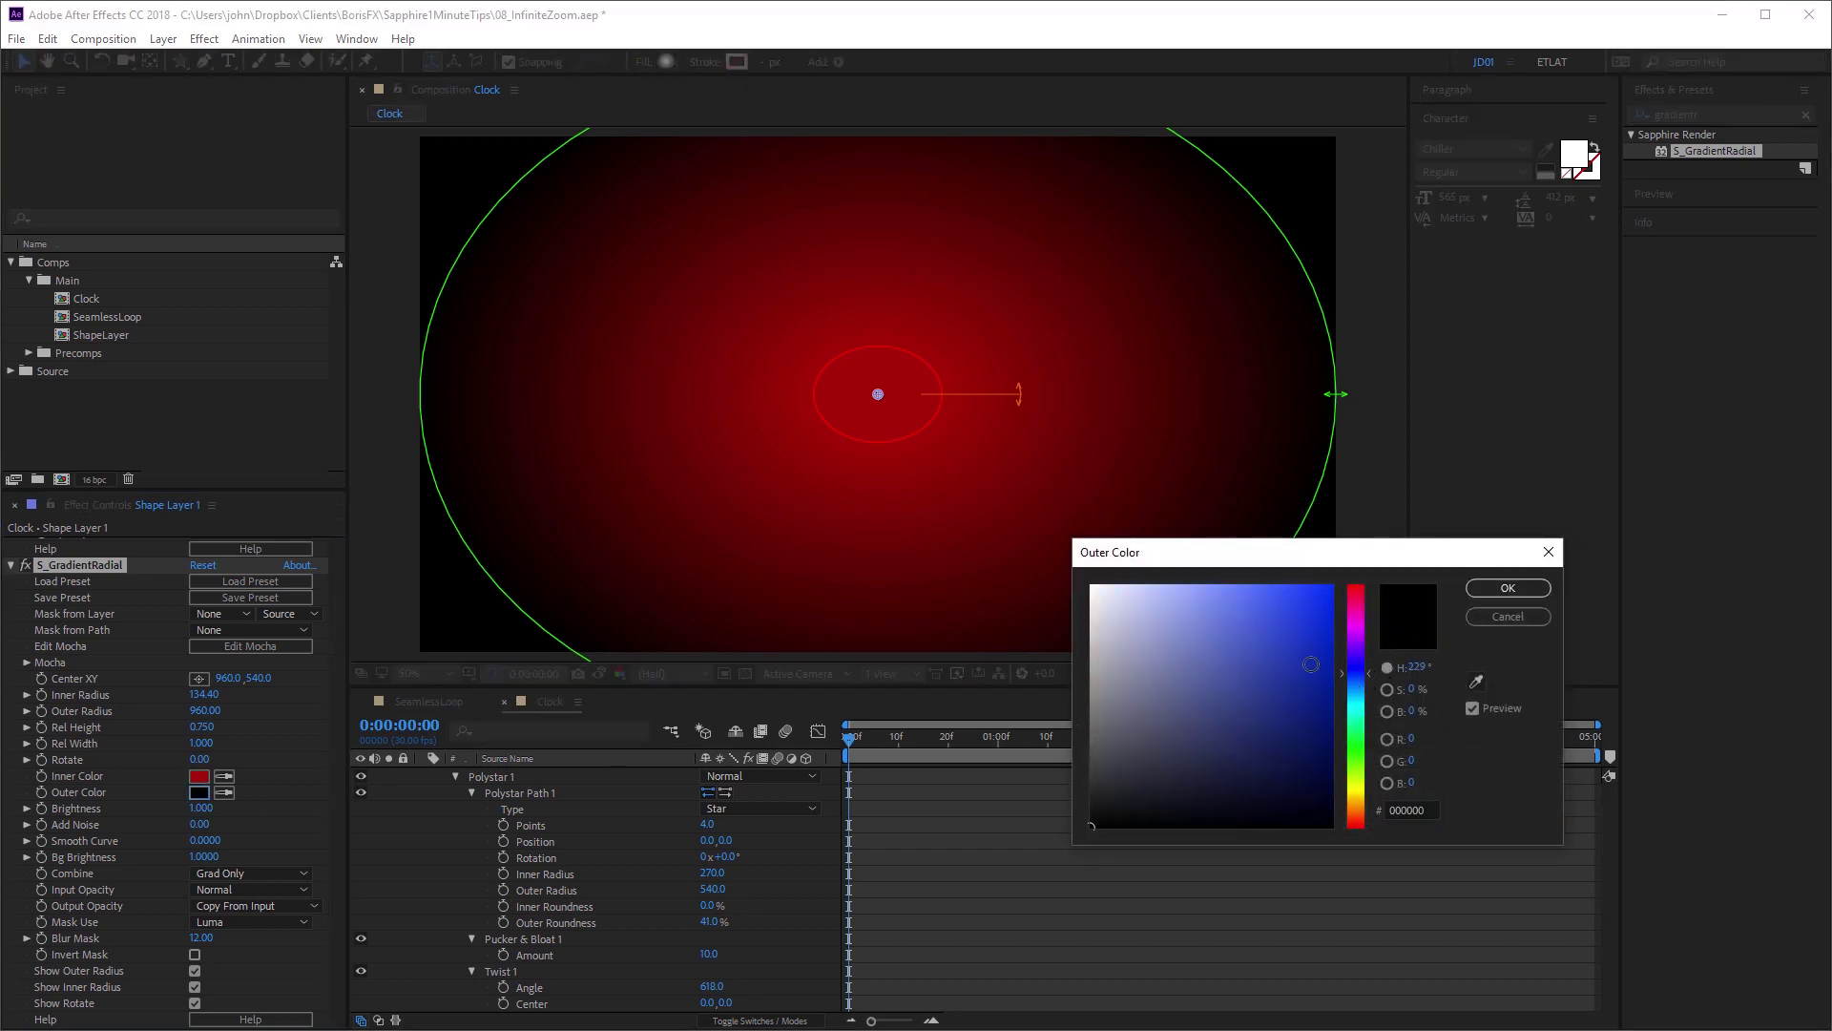
pyautogui.click(1513, 587)
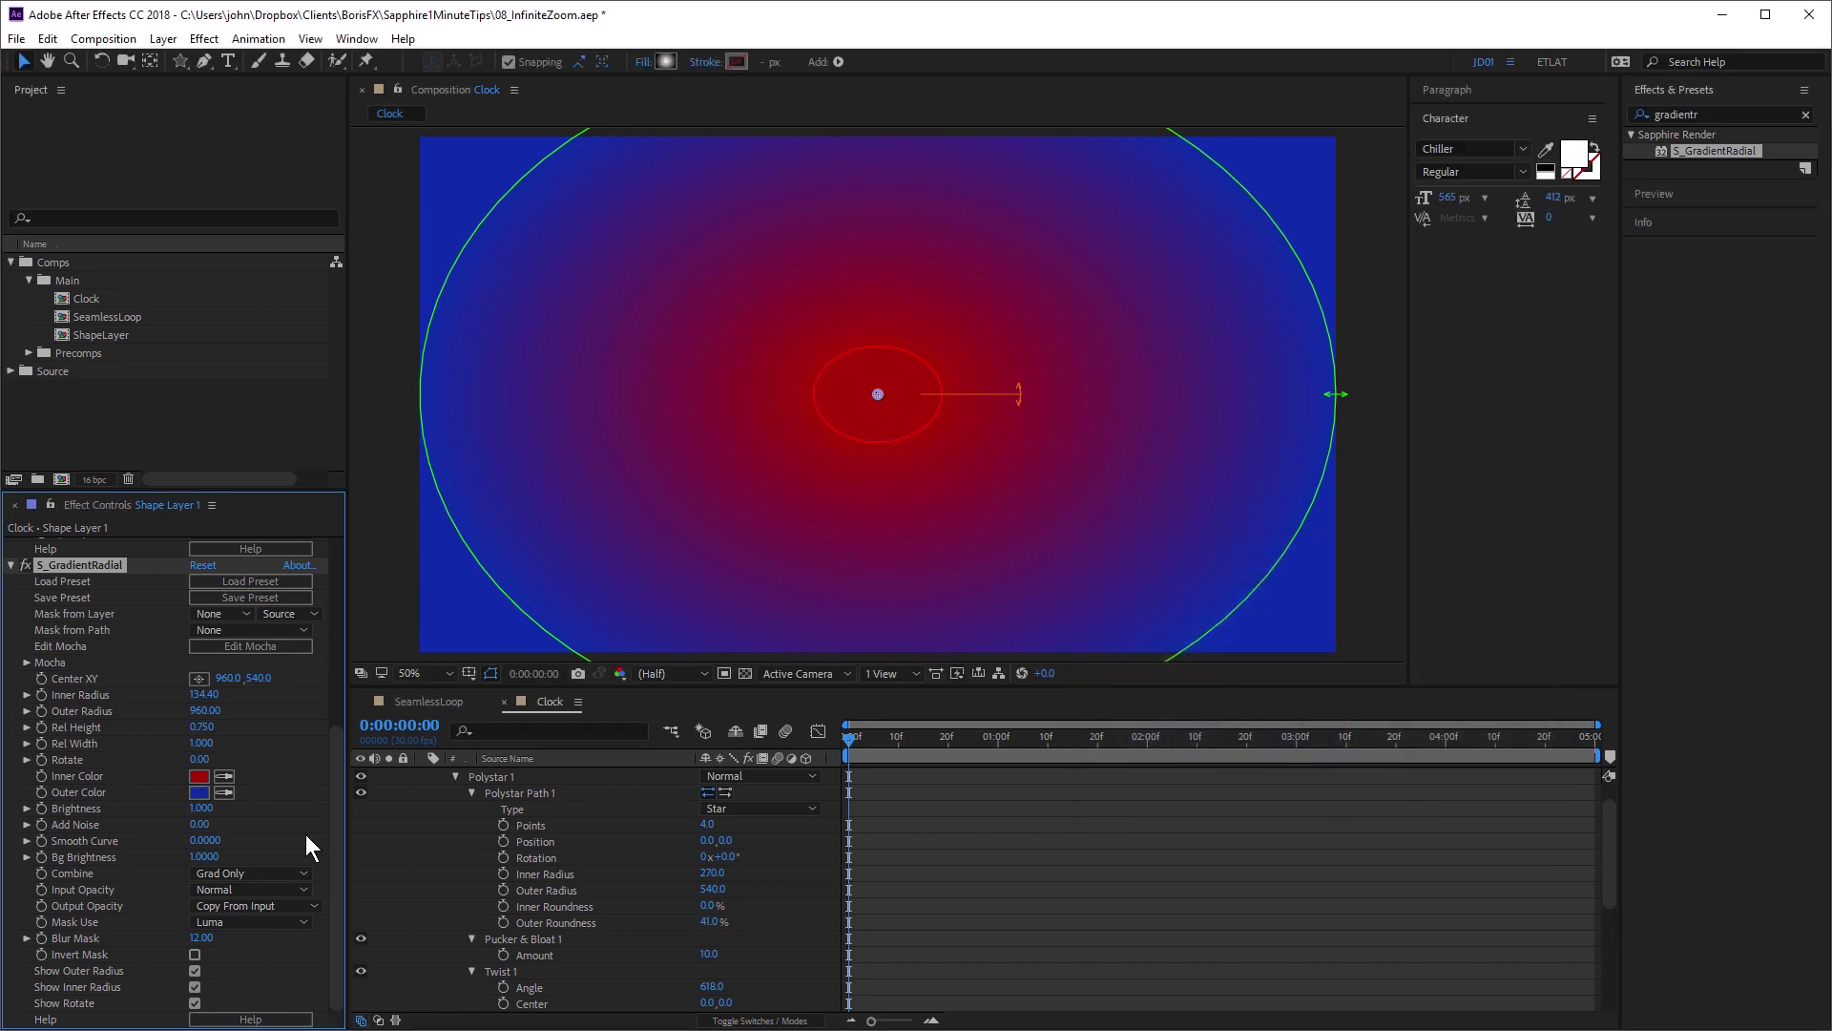
# Combine the radial gradient with the shape in Overlay mode and move the S_InfiniteZoom center to about 1616, 268.
pyautogui.click(216, 872)
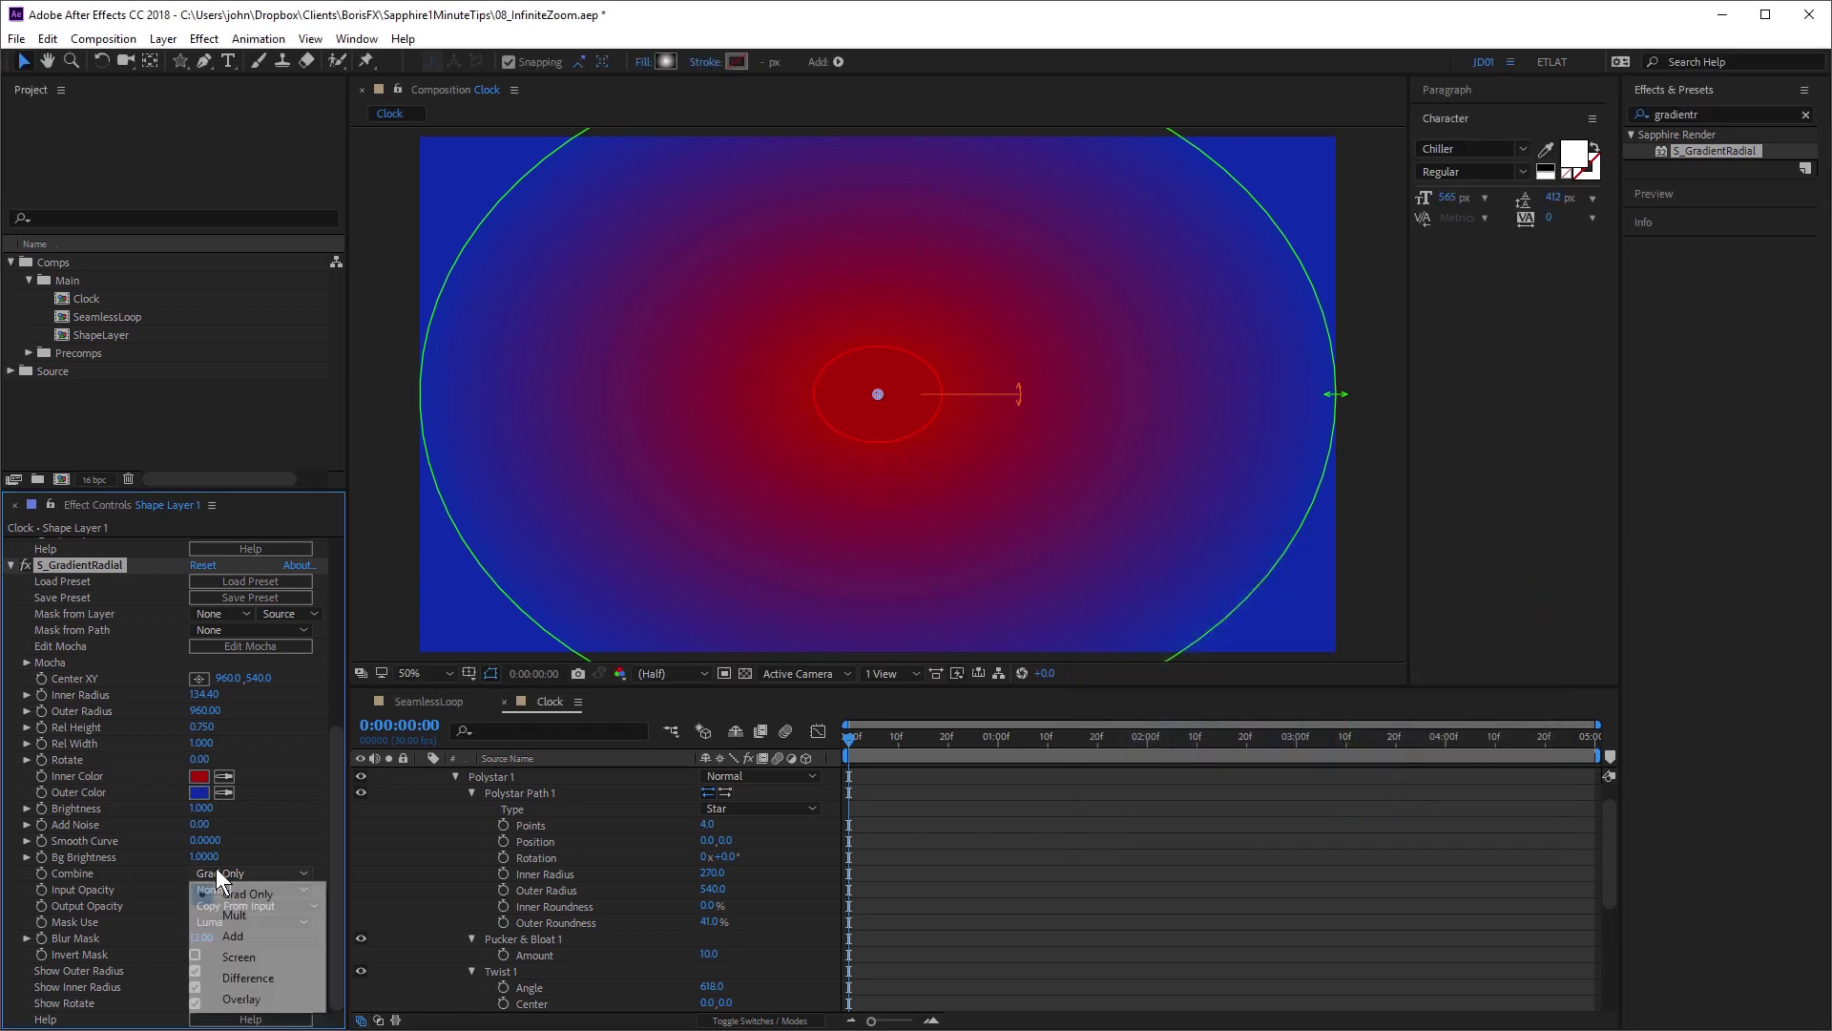
pyautogui.click(249, 1008)
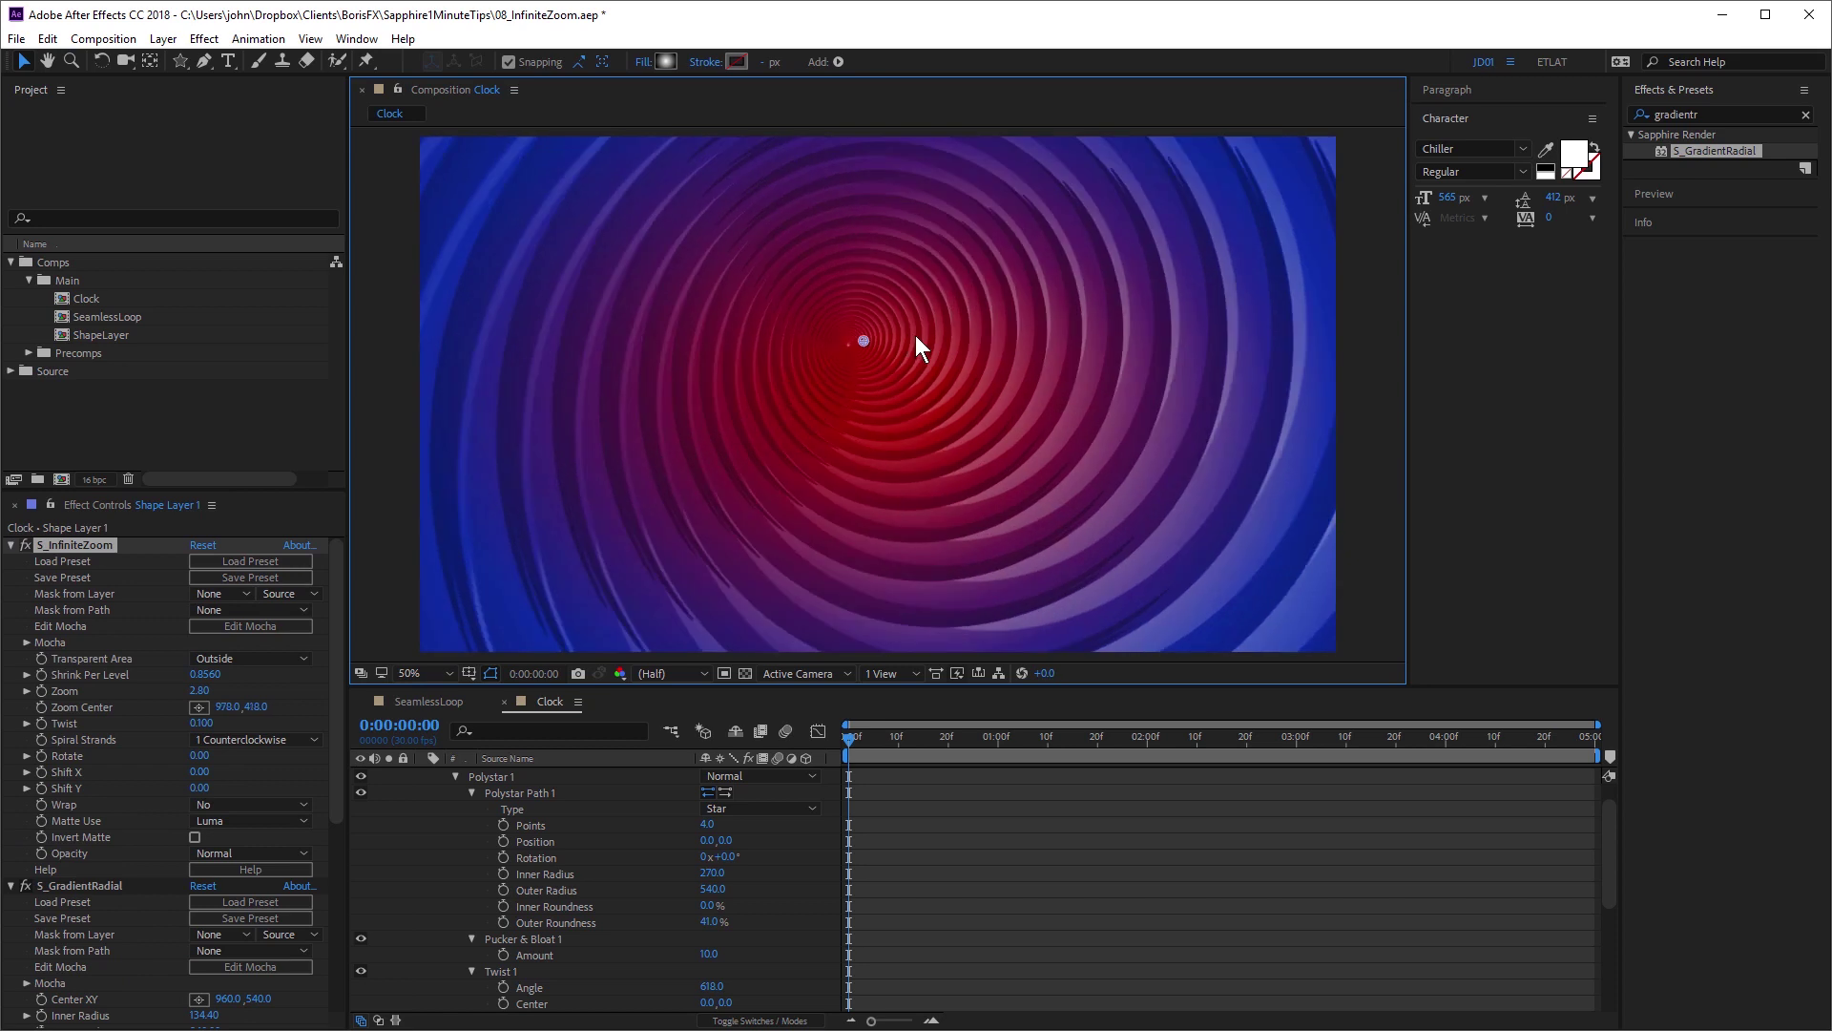
pyautogui.moveTo(916, 336); pyautogui.dragTo(1184, 245)
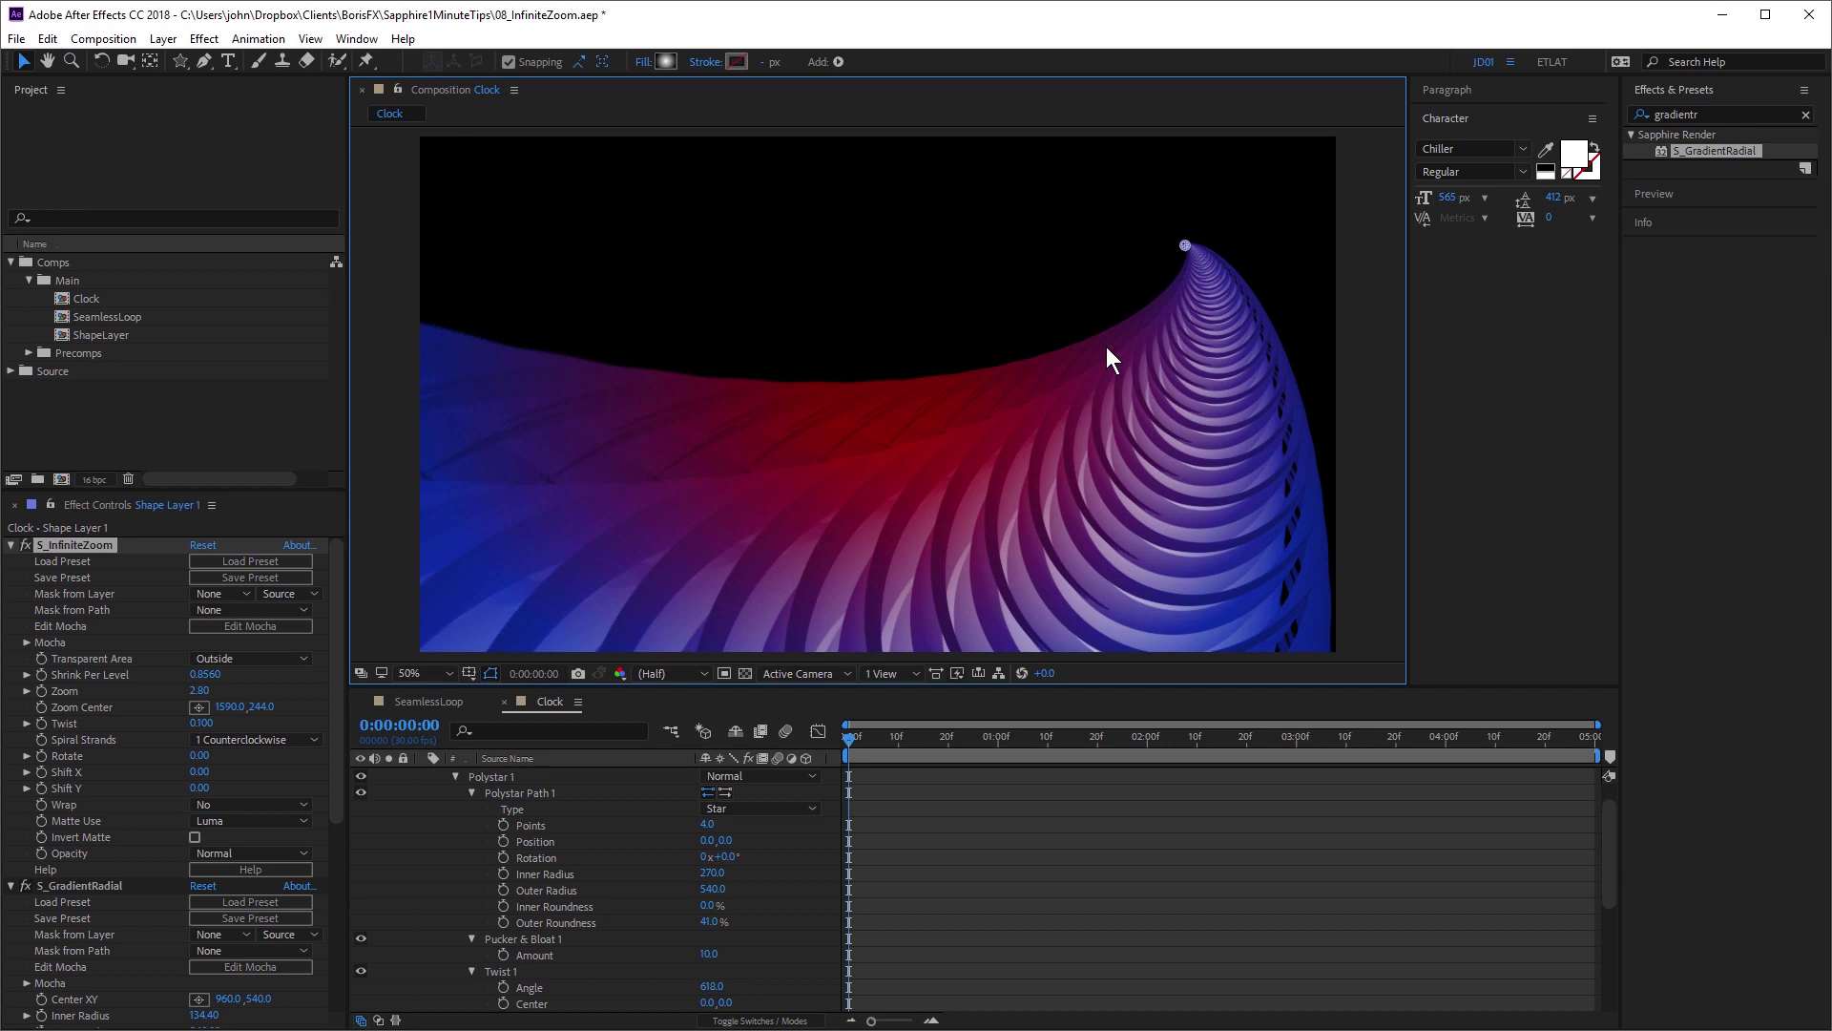
pyautogui.moveTo(1107, 347); pyautogui.dragTo(1190, 266)
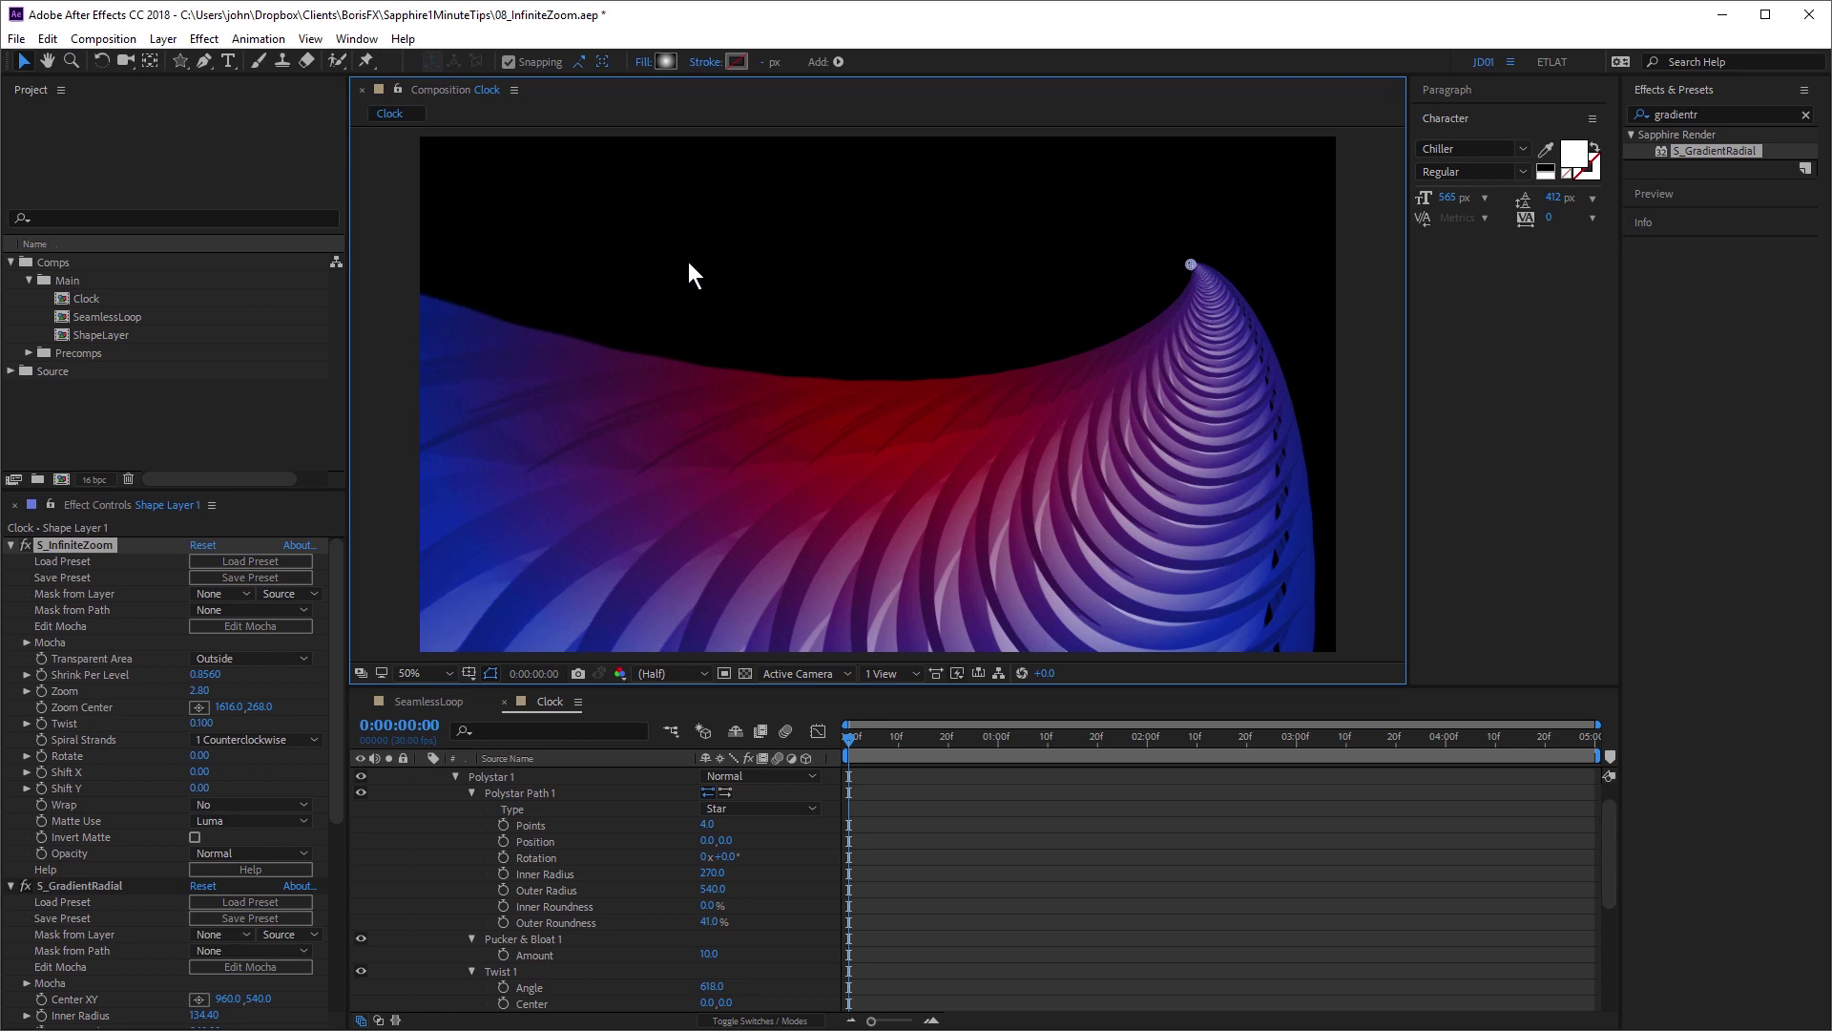
# Open the SeamlessLoop composition and reveal the modified properties of Shape Layer 2 to examine its two rectangles and Merge Paths.
pyautogui.doubleClick(111, 317)
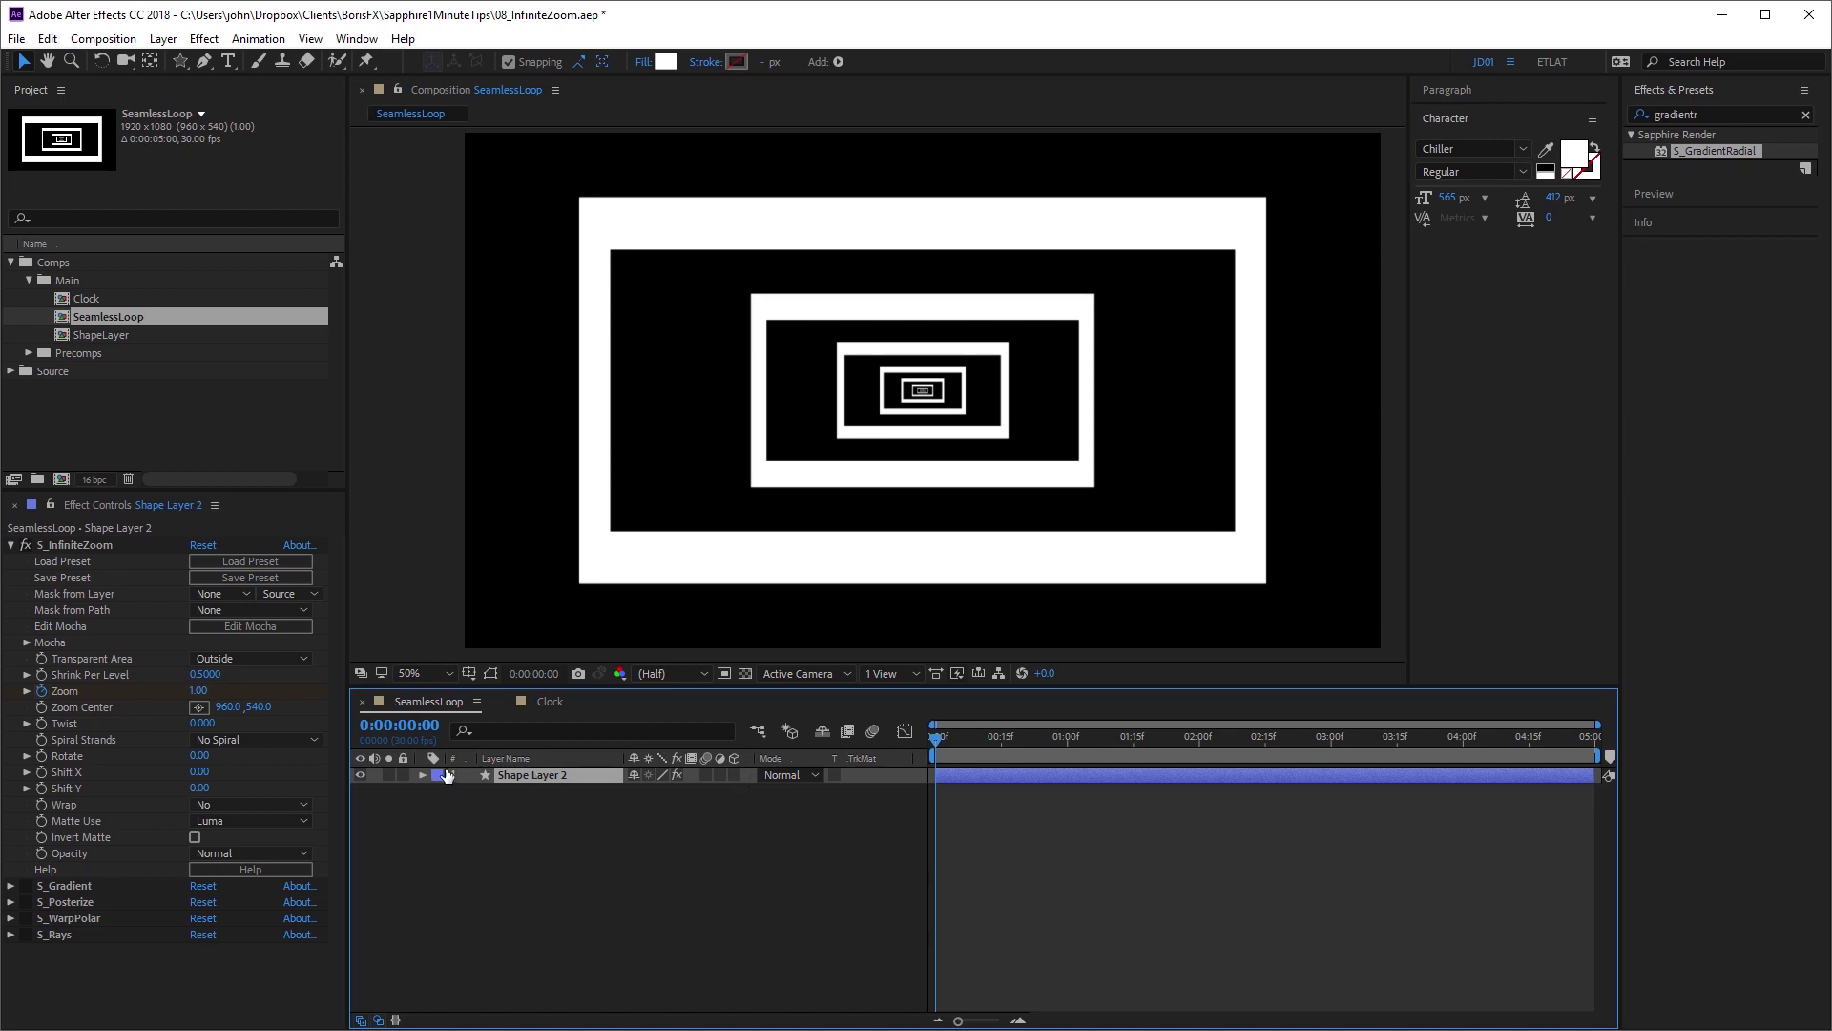
pyautogui.press('u')
pyautogui.press('u')
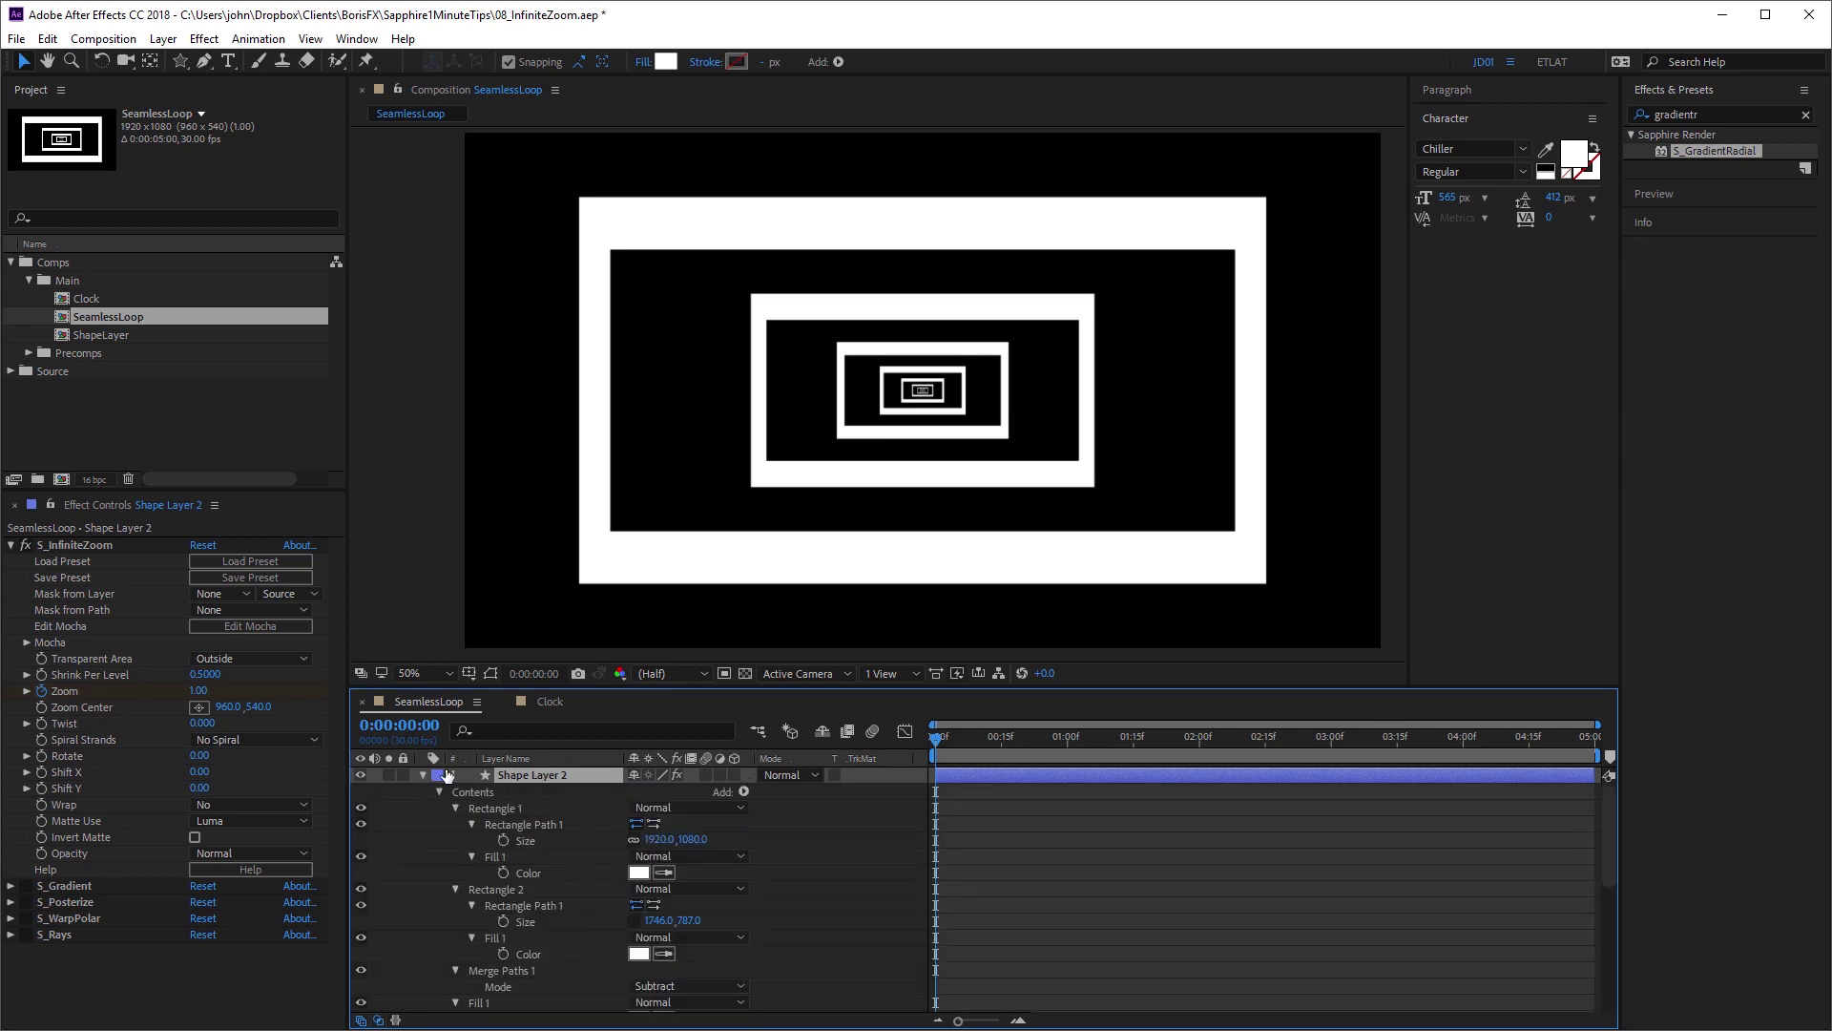
pyautogui.click(494, 809)
pyautogui.click(494, 889)
pyautogui.click(507, 971)
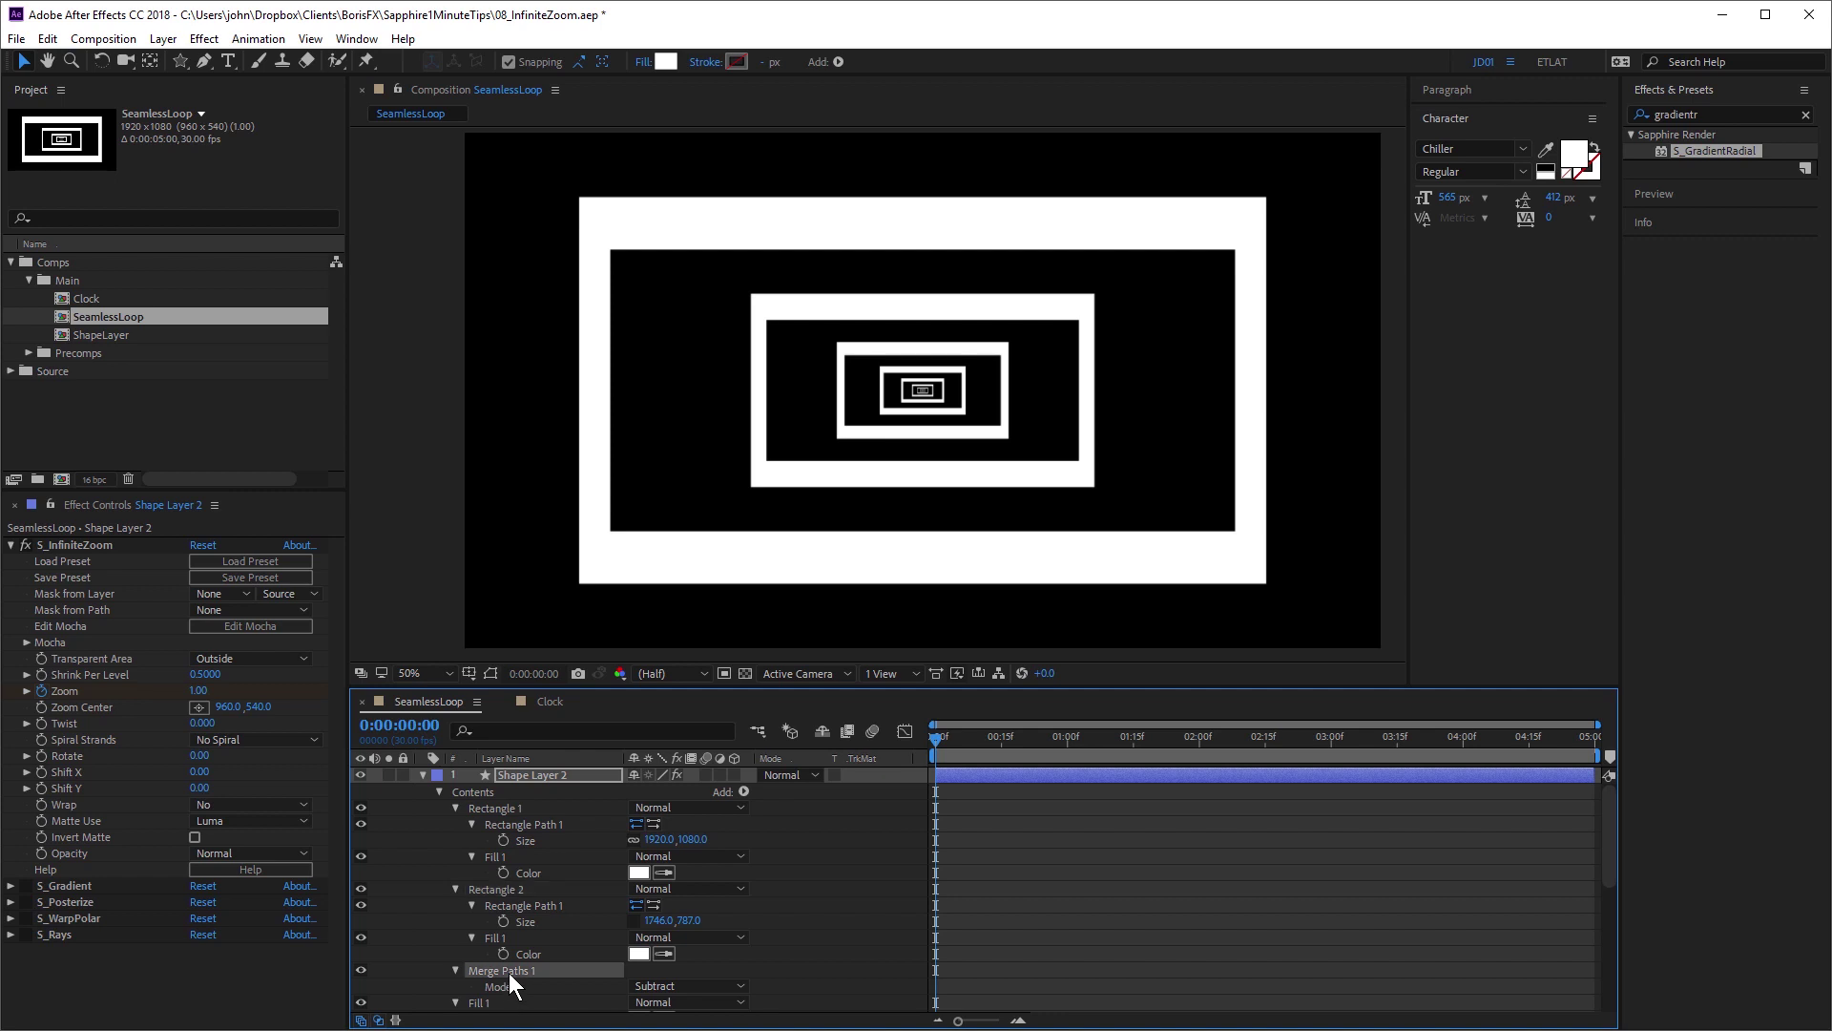
# Examine the S_InfiniteZoom settings on Shape Layer 2, including the Spiral Strands options and the Zoom keyframes at both ends of the timeline.
pyautogui.moveTo(953, 739); pyautogui.dragTo(689, 735)
pyautogui.click(67, 544)
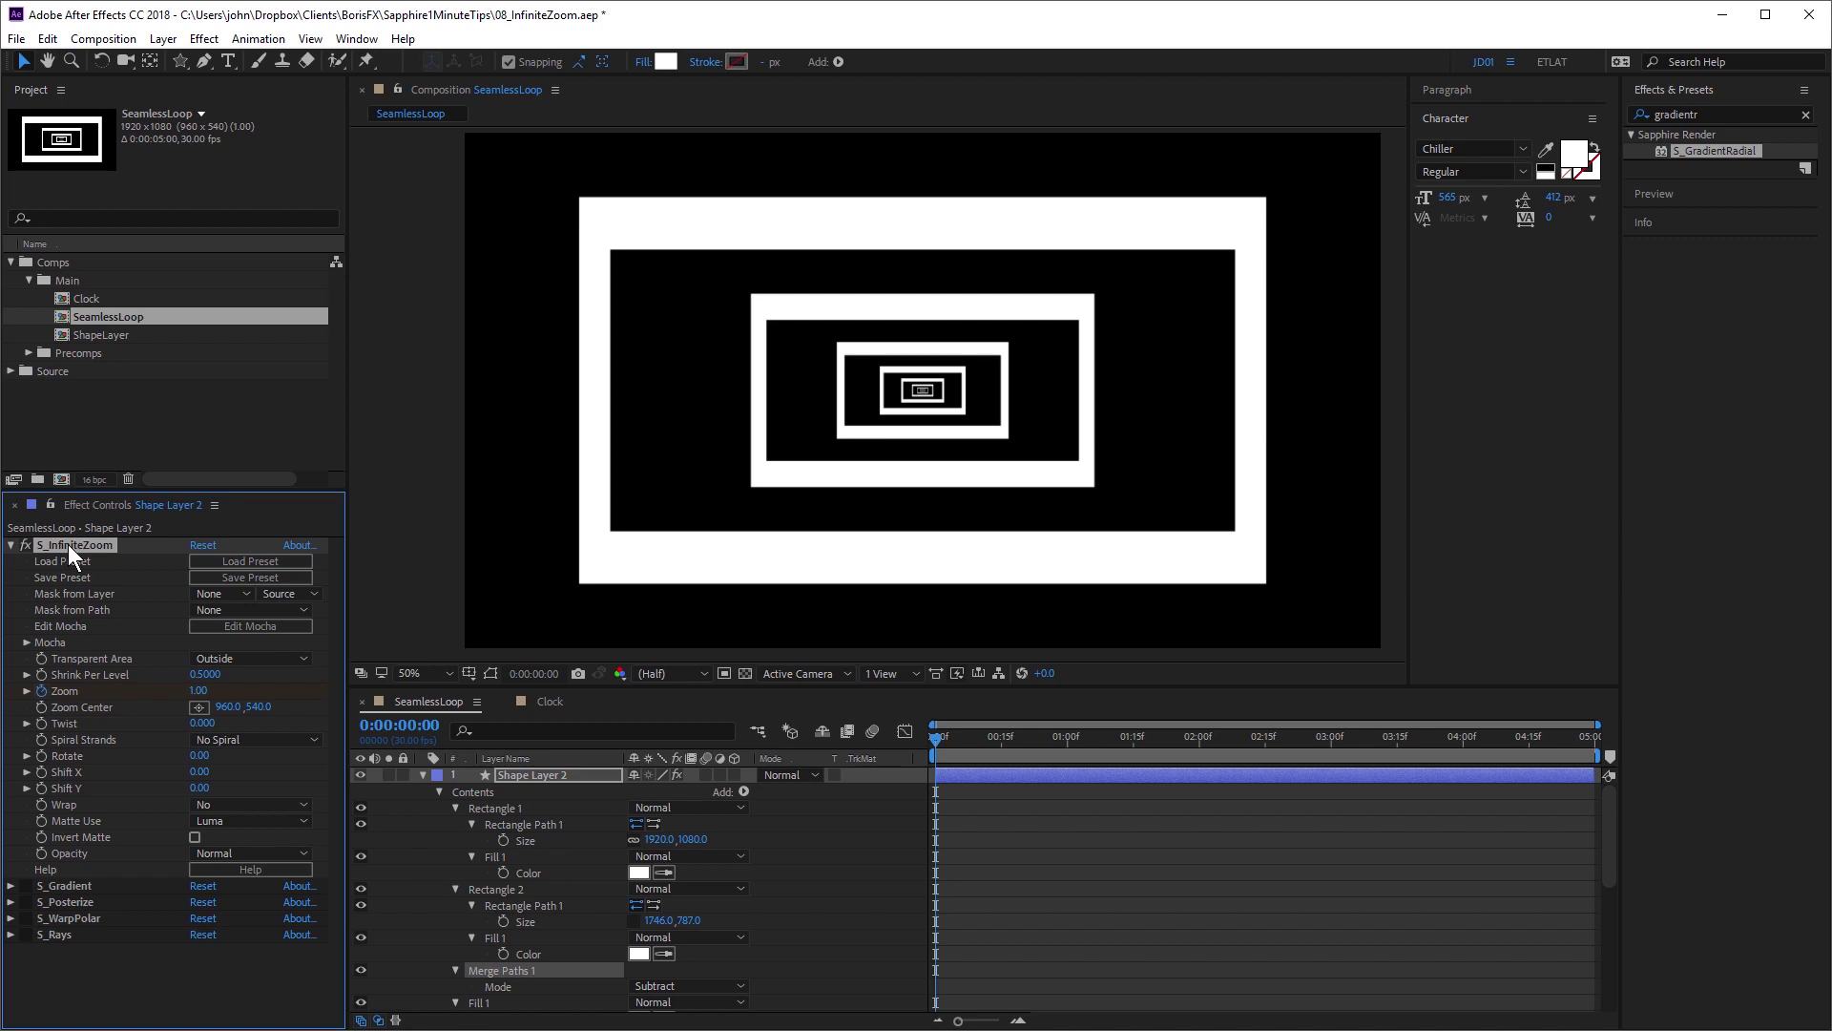
pyautogui.press('u')
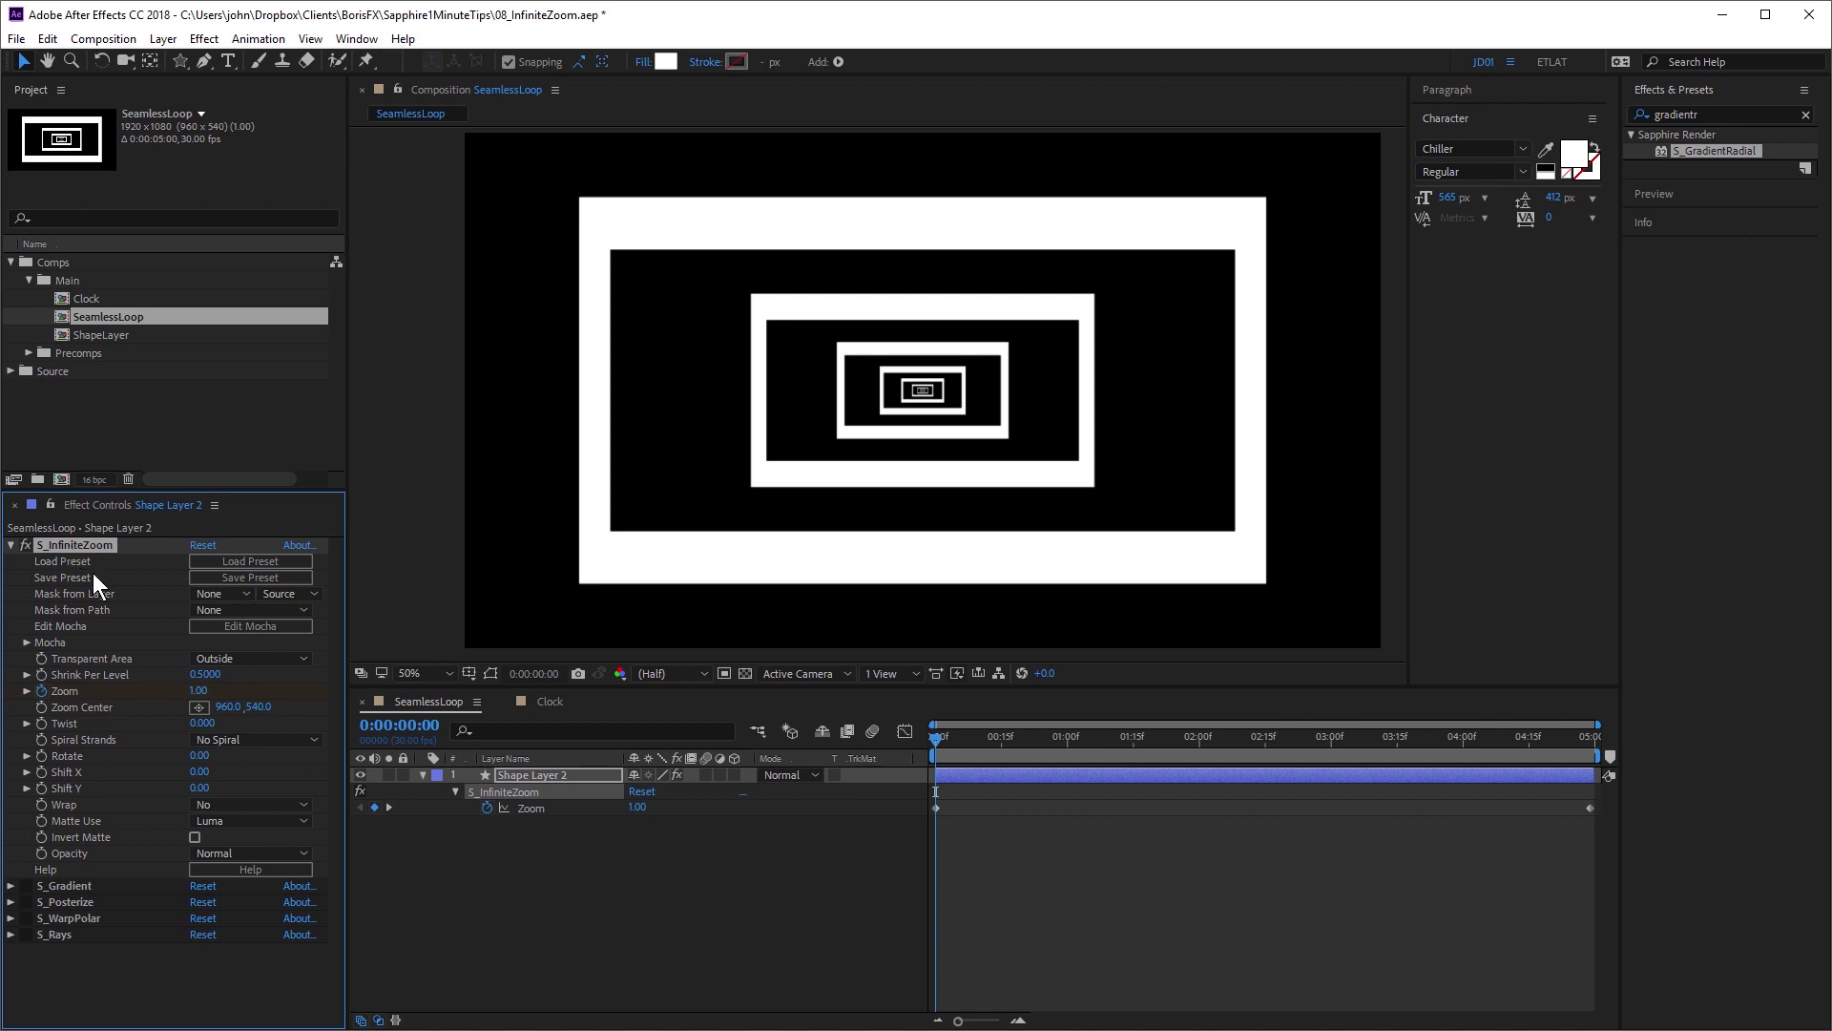
pyautogui.click(260, 737)
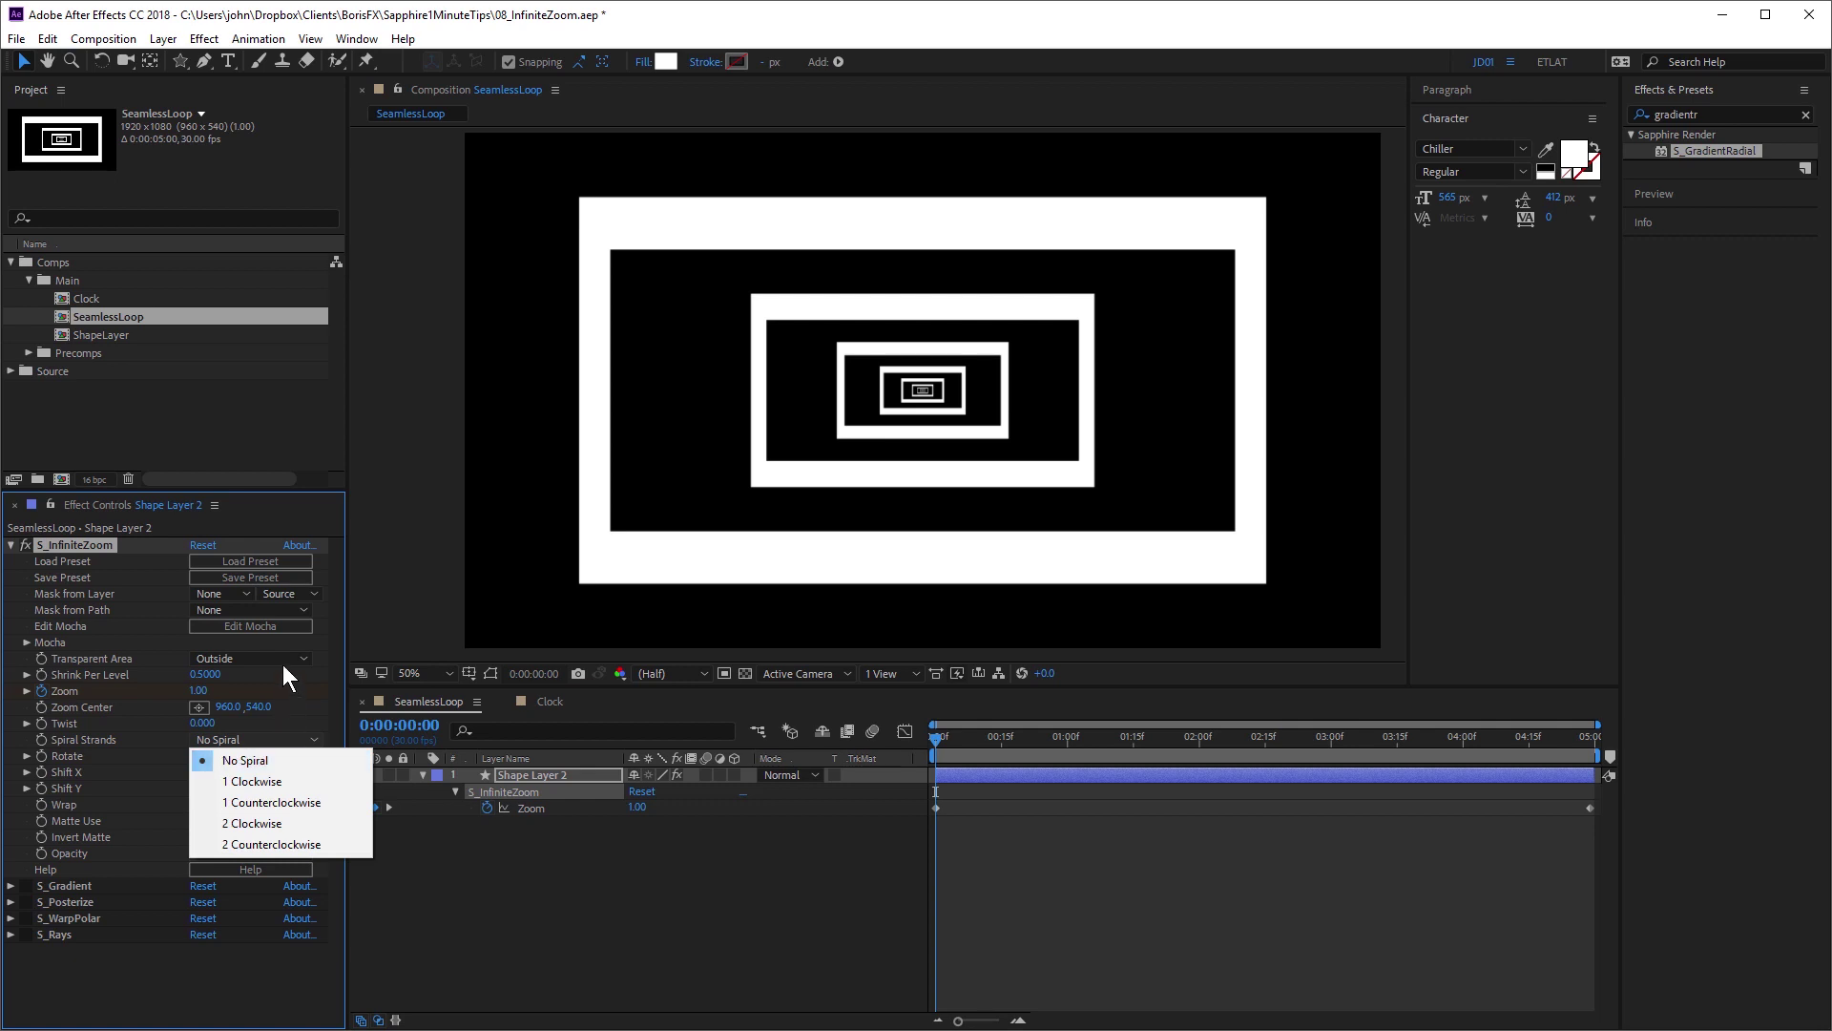
pyautogui.click(122, 755)
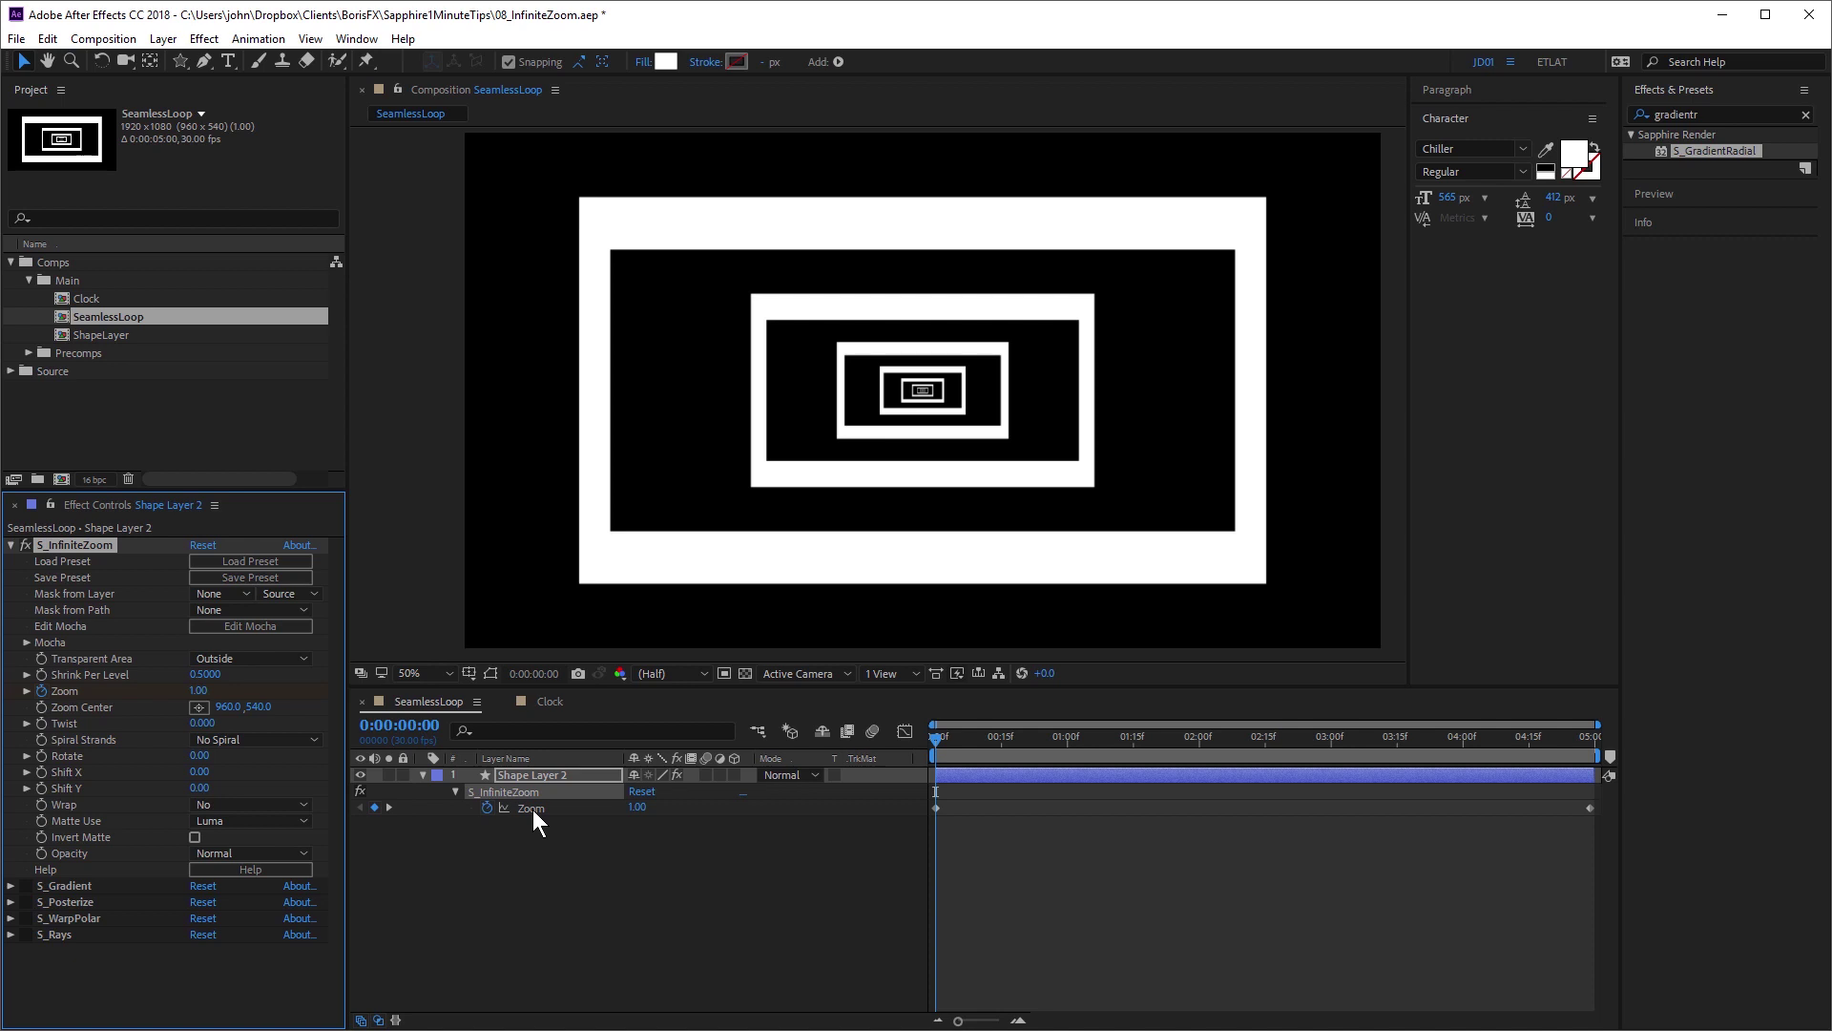
pyautogui.click(637, 809)
pyautogui.click(1478, 800)
pyautogui.click(1596, 738)
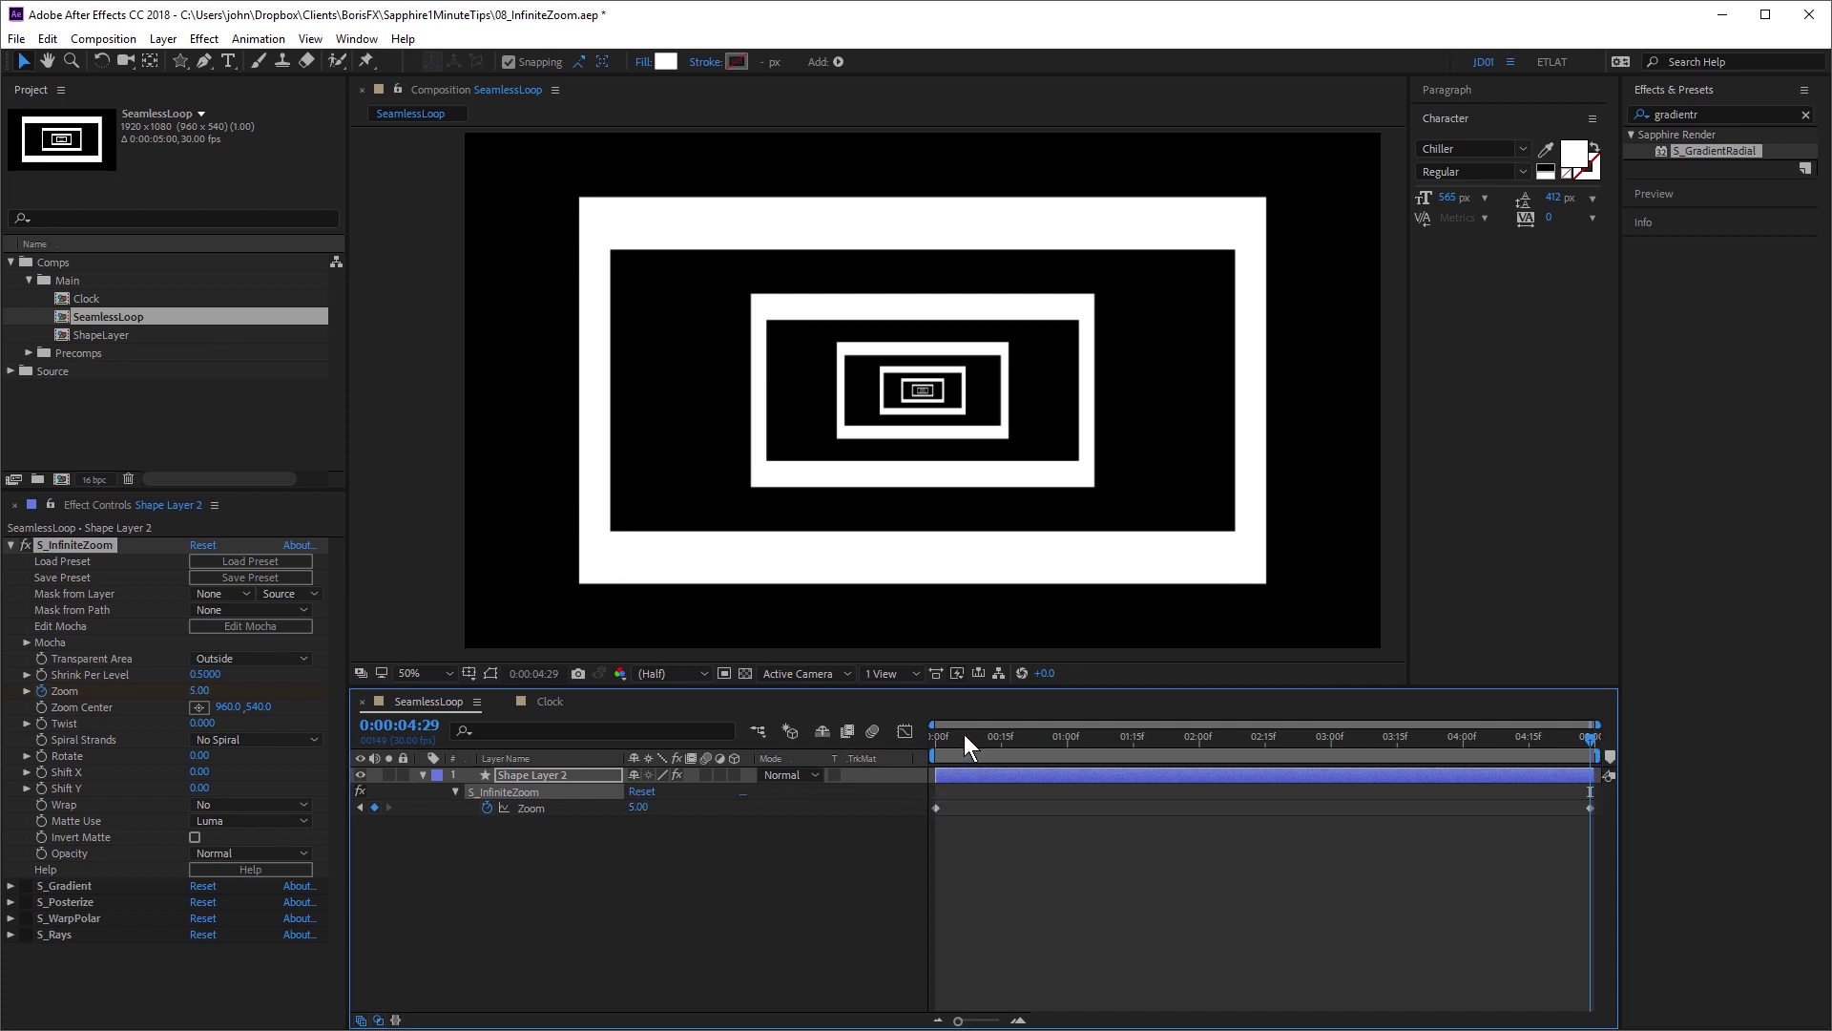
# Play the SeamlessLoop composition from its first frame and return the playhead to the start.
pyautogui.press('Home')
pyautogui.press('space')
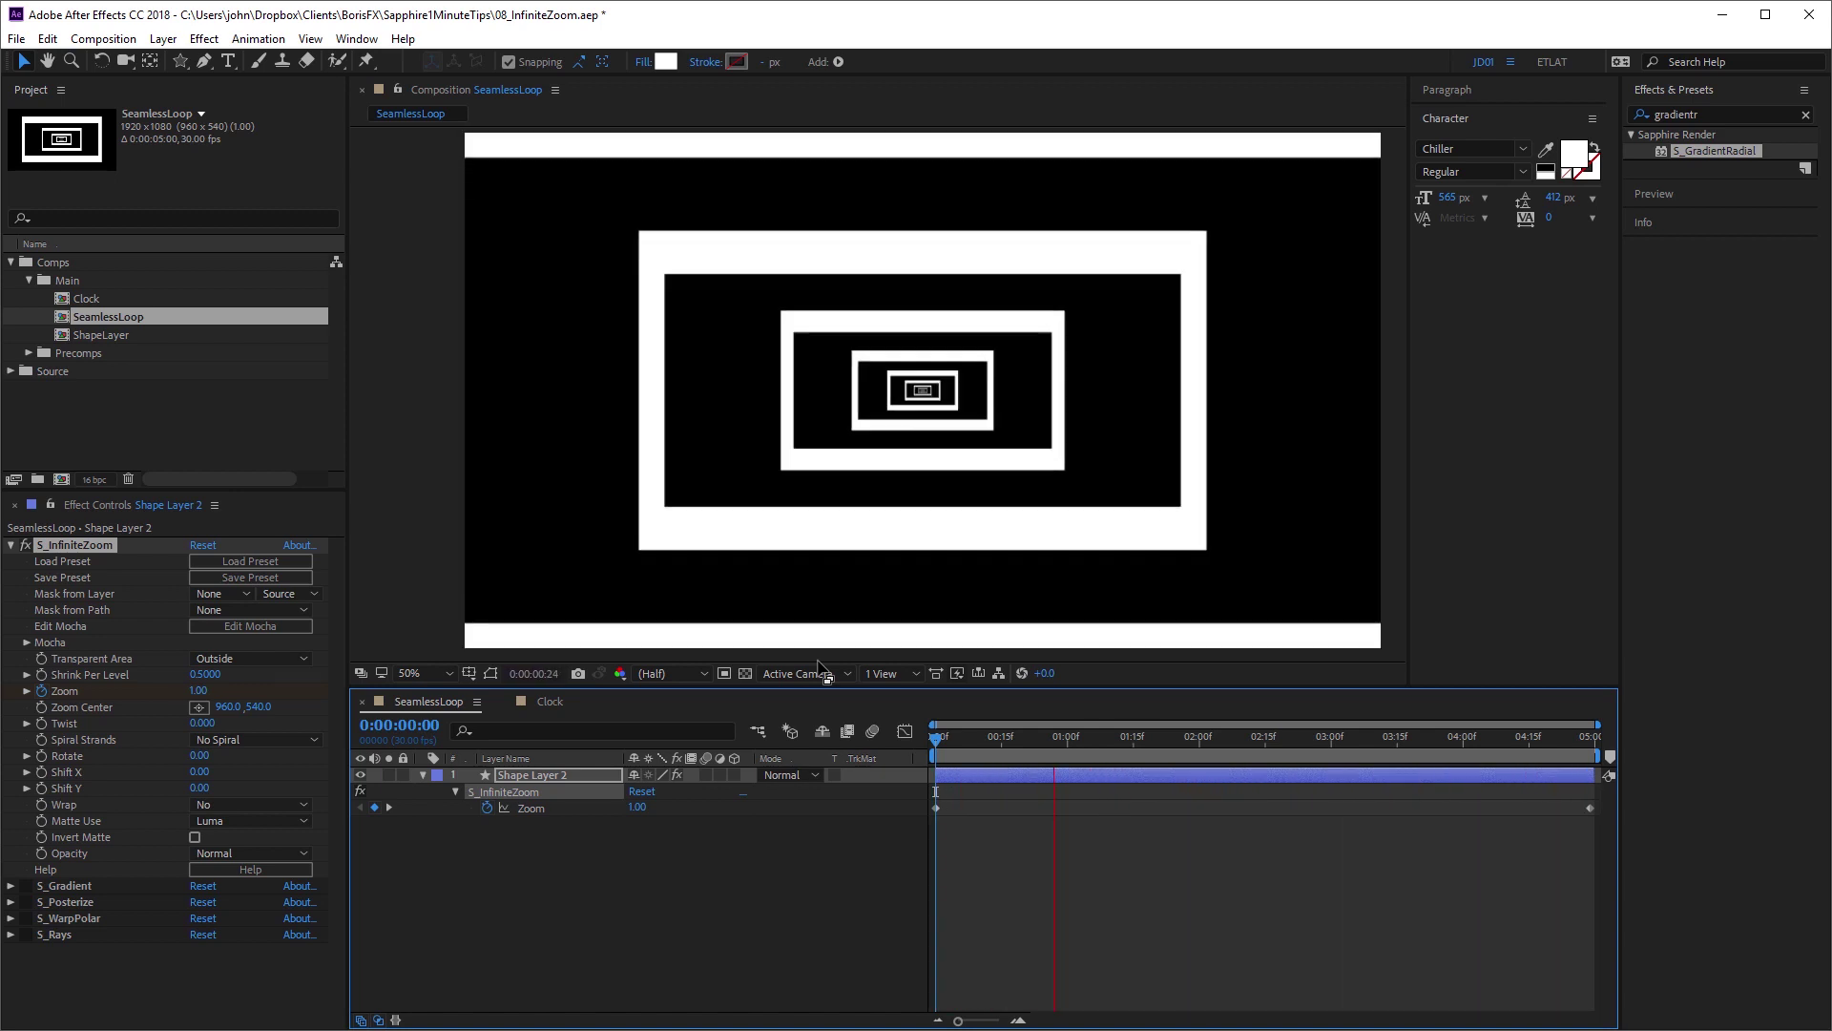
pyautogui.press('space')
pyautogui.moveTo(989, 741); pyautogui.dragTo(930, 743)
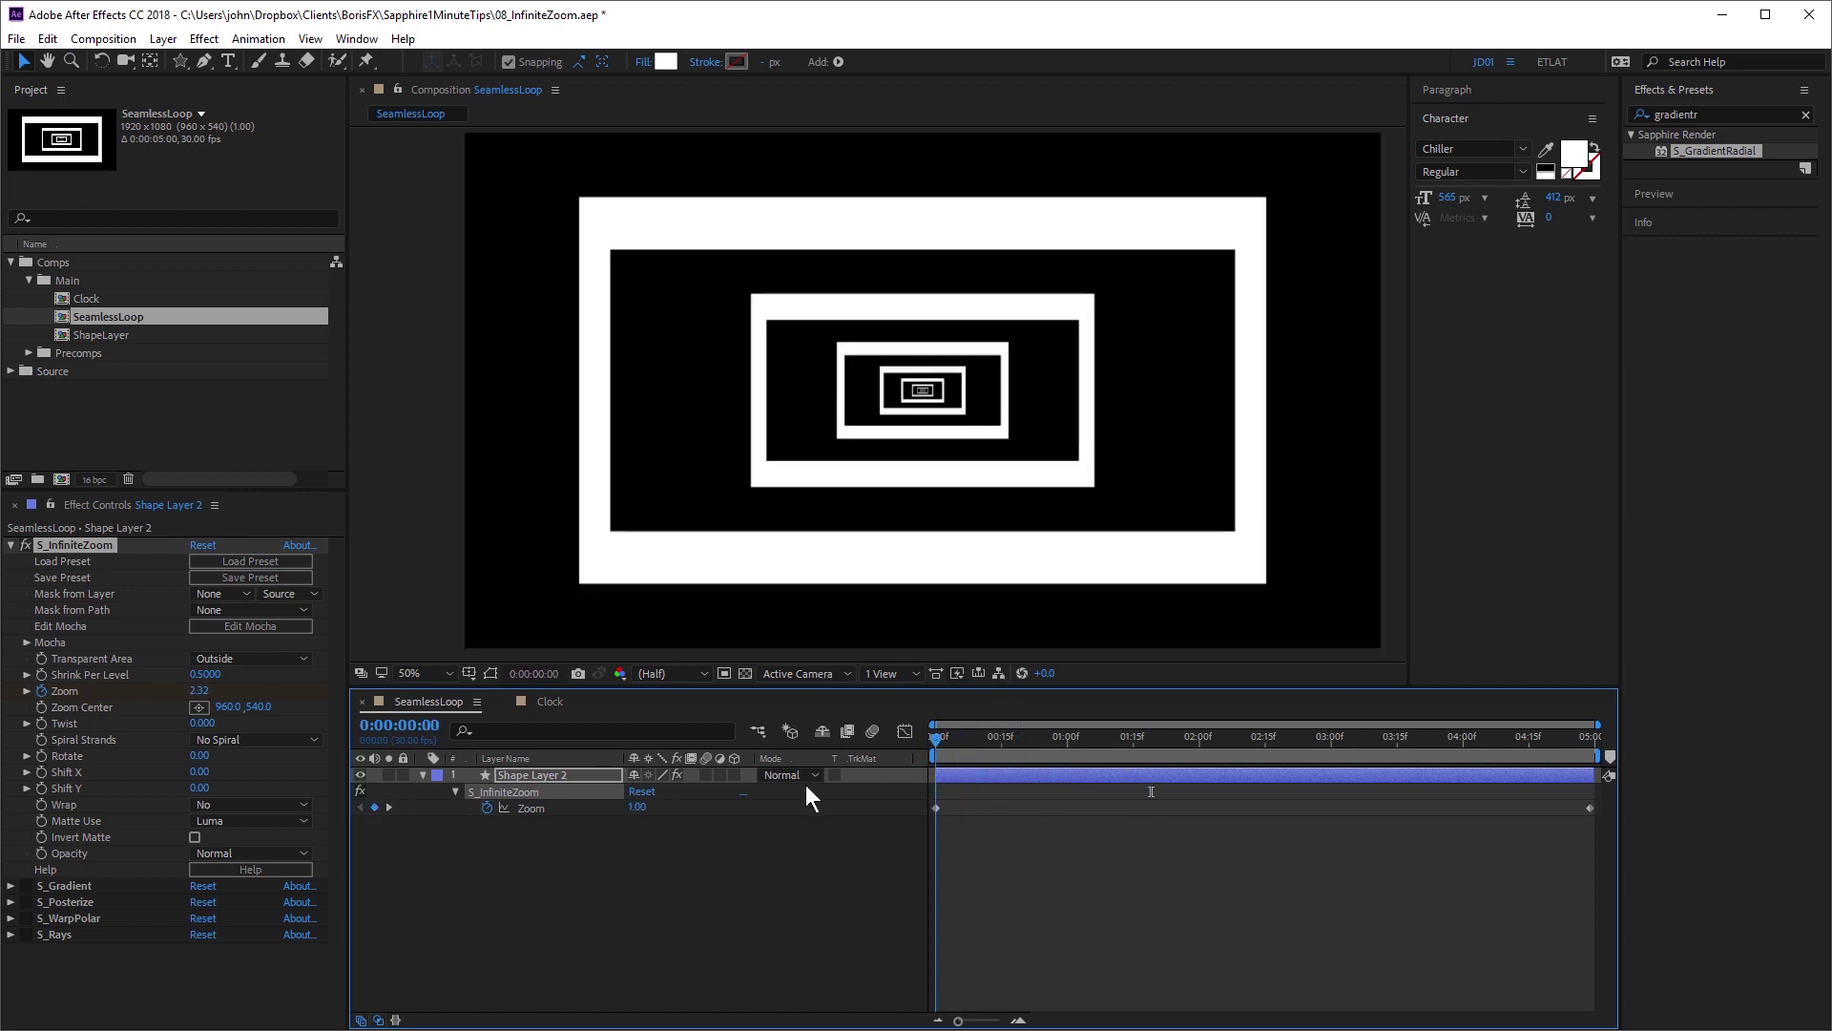
# Collapse S_InfiniteZoom and enable the S_Gradient, S_Posterize and S_WarpPolar effects on Shape Layer 2.
pyautogui.click(12, 546)
pyautogui.click(60, 560)
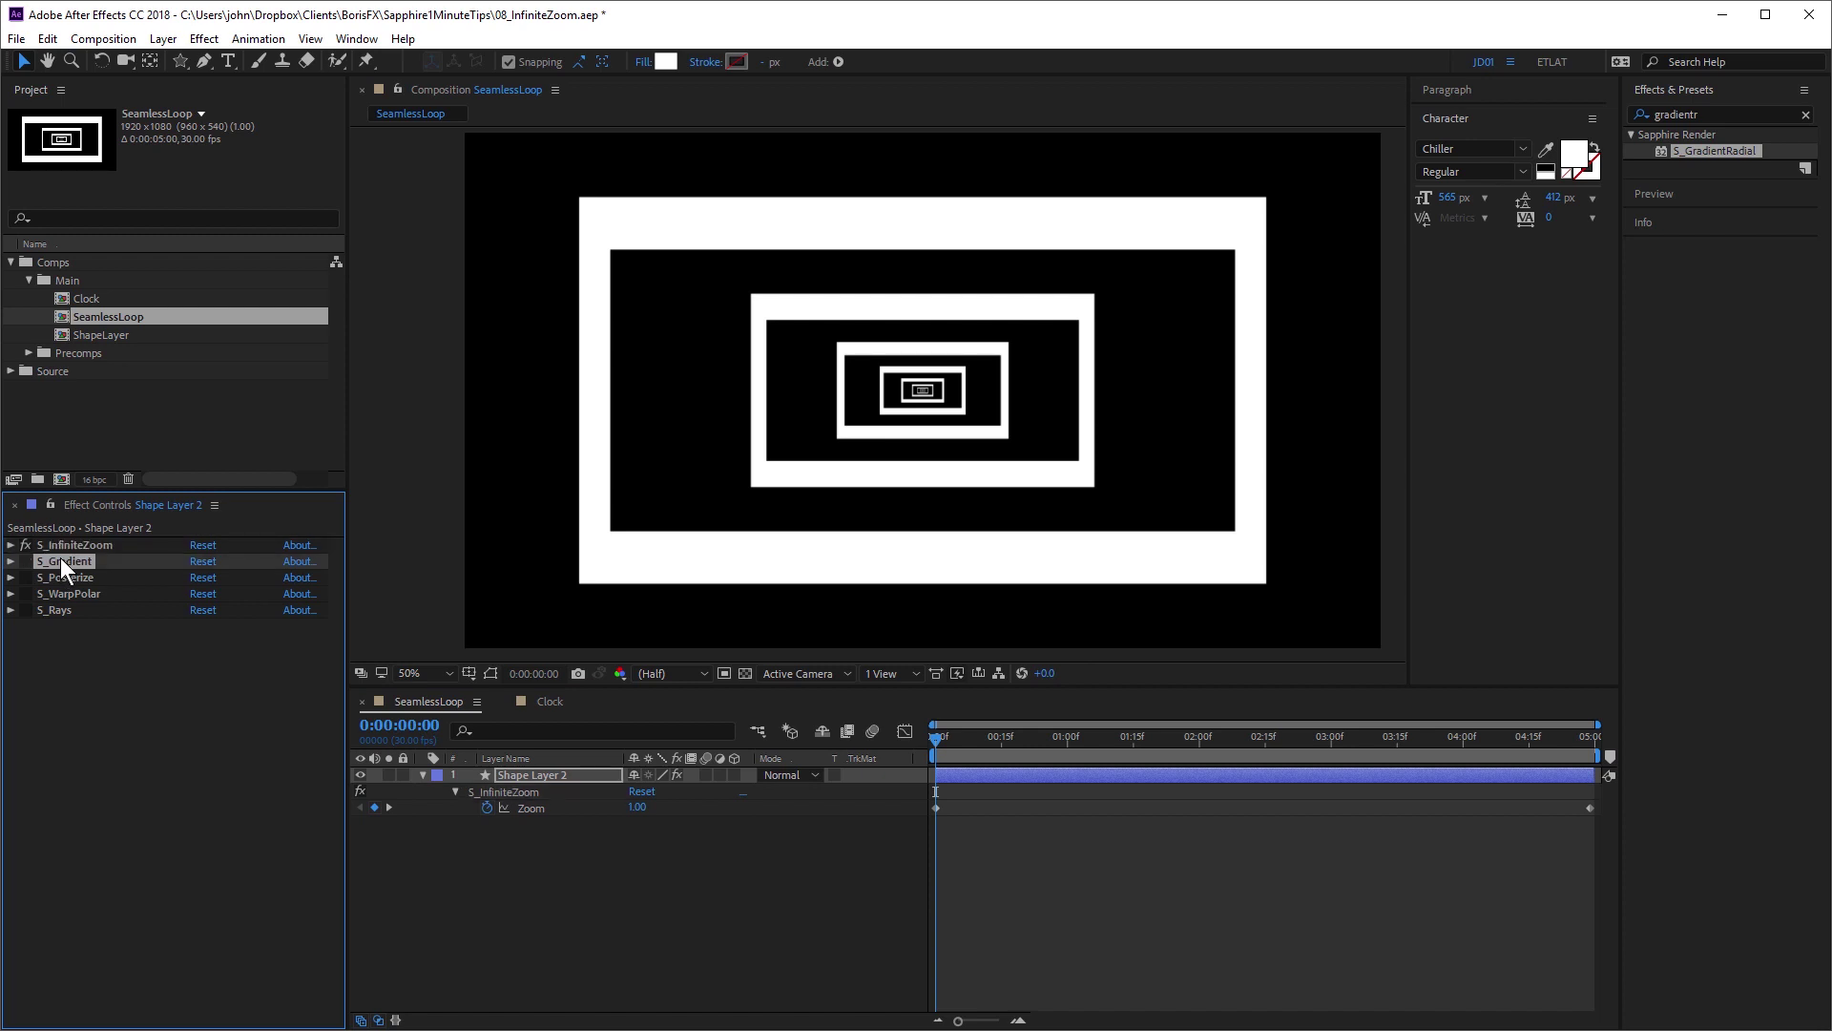
pyautogui.click(26, 561)
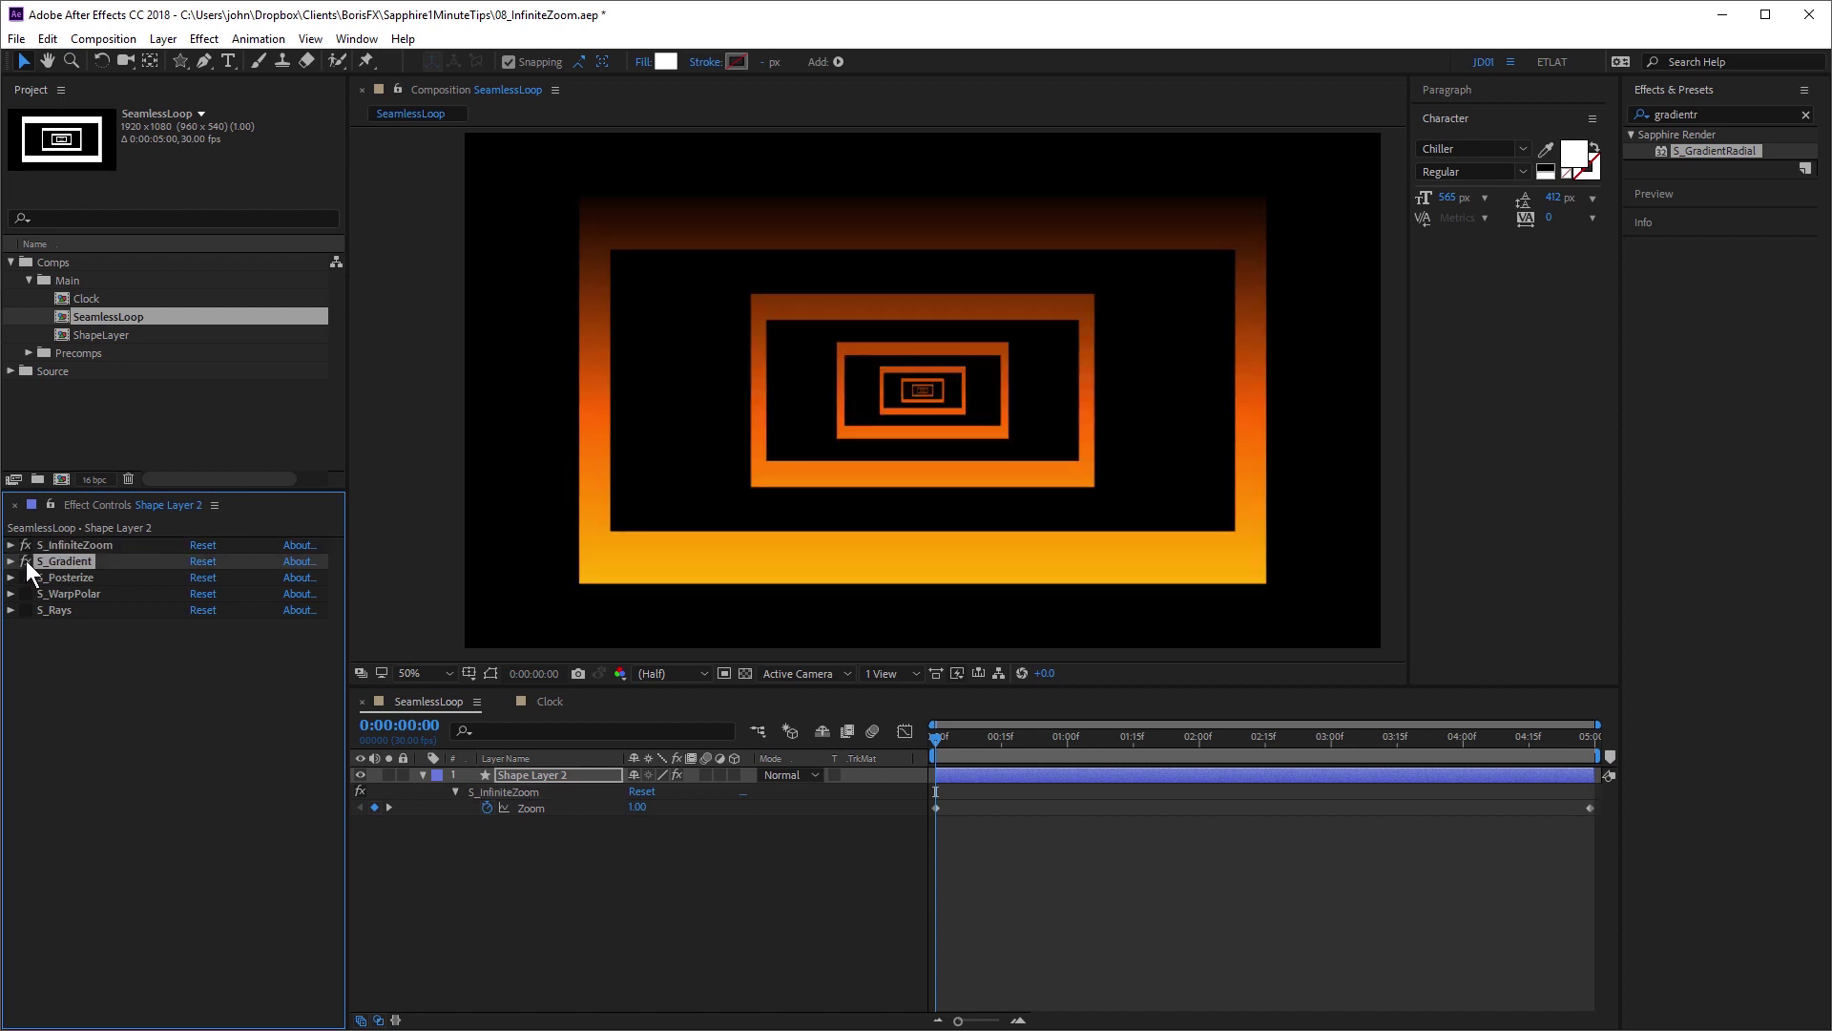
pyautogui.click(63, 577)
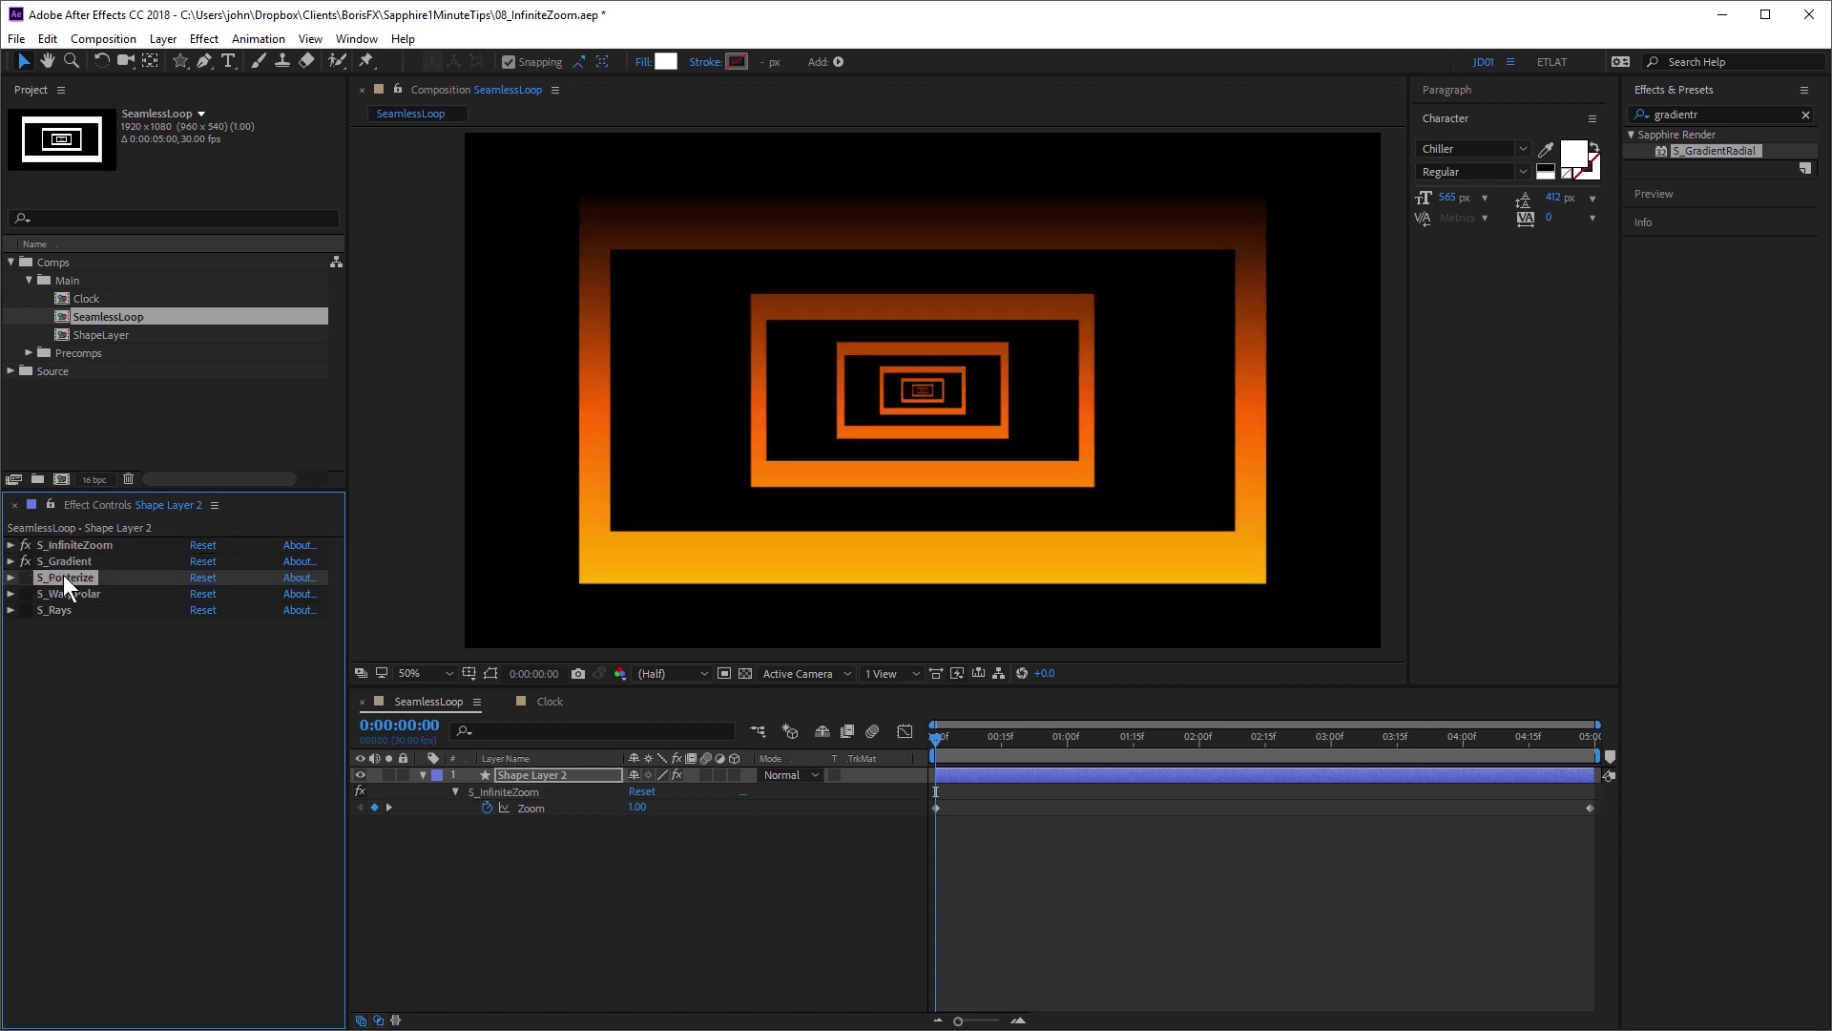
pyautogui.click(26, 577)
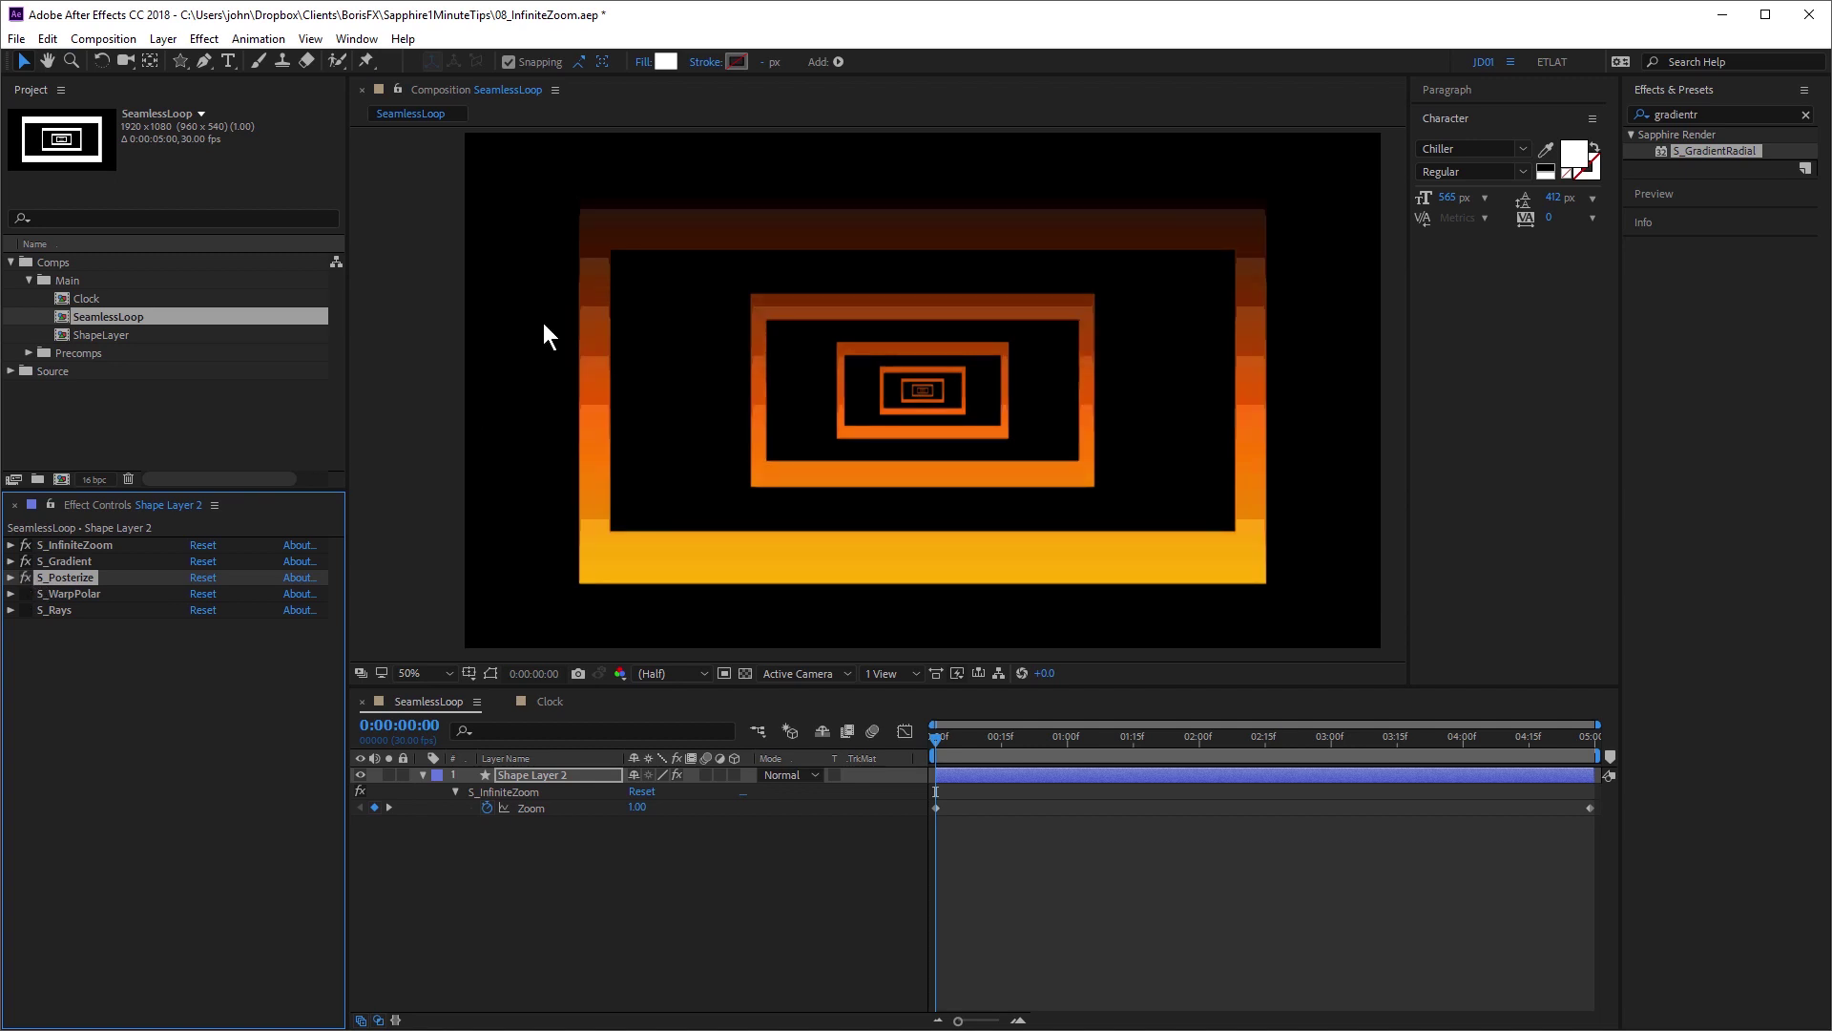
pyautogui.click(72, 593)
pyautogui.click(25, 593)
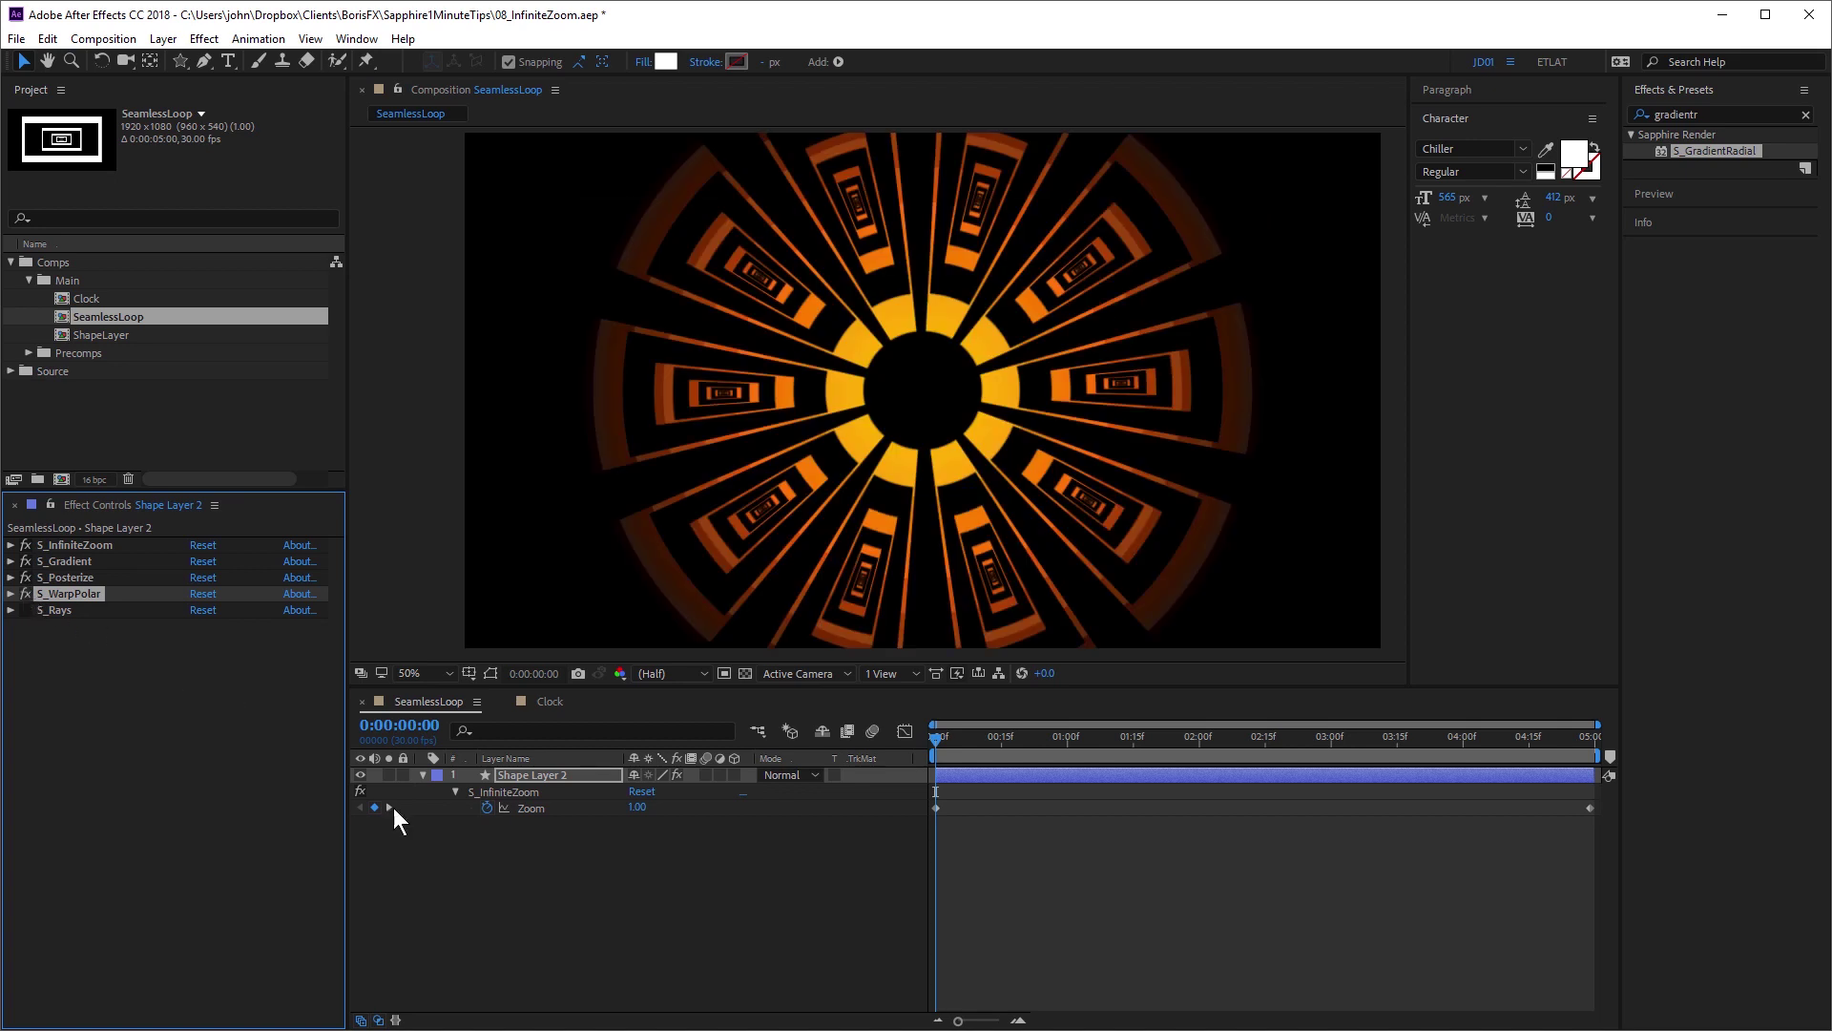
# Set Rectangle 2 of Shape Layer 2 to a size of 1746 by 749 at position 0, -151, and preview the animation.
pyautogui.click(527, 776)
pyautogui.press('u')
pyautogui.press('u')
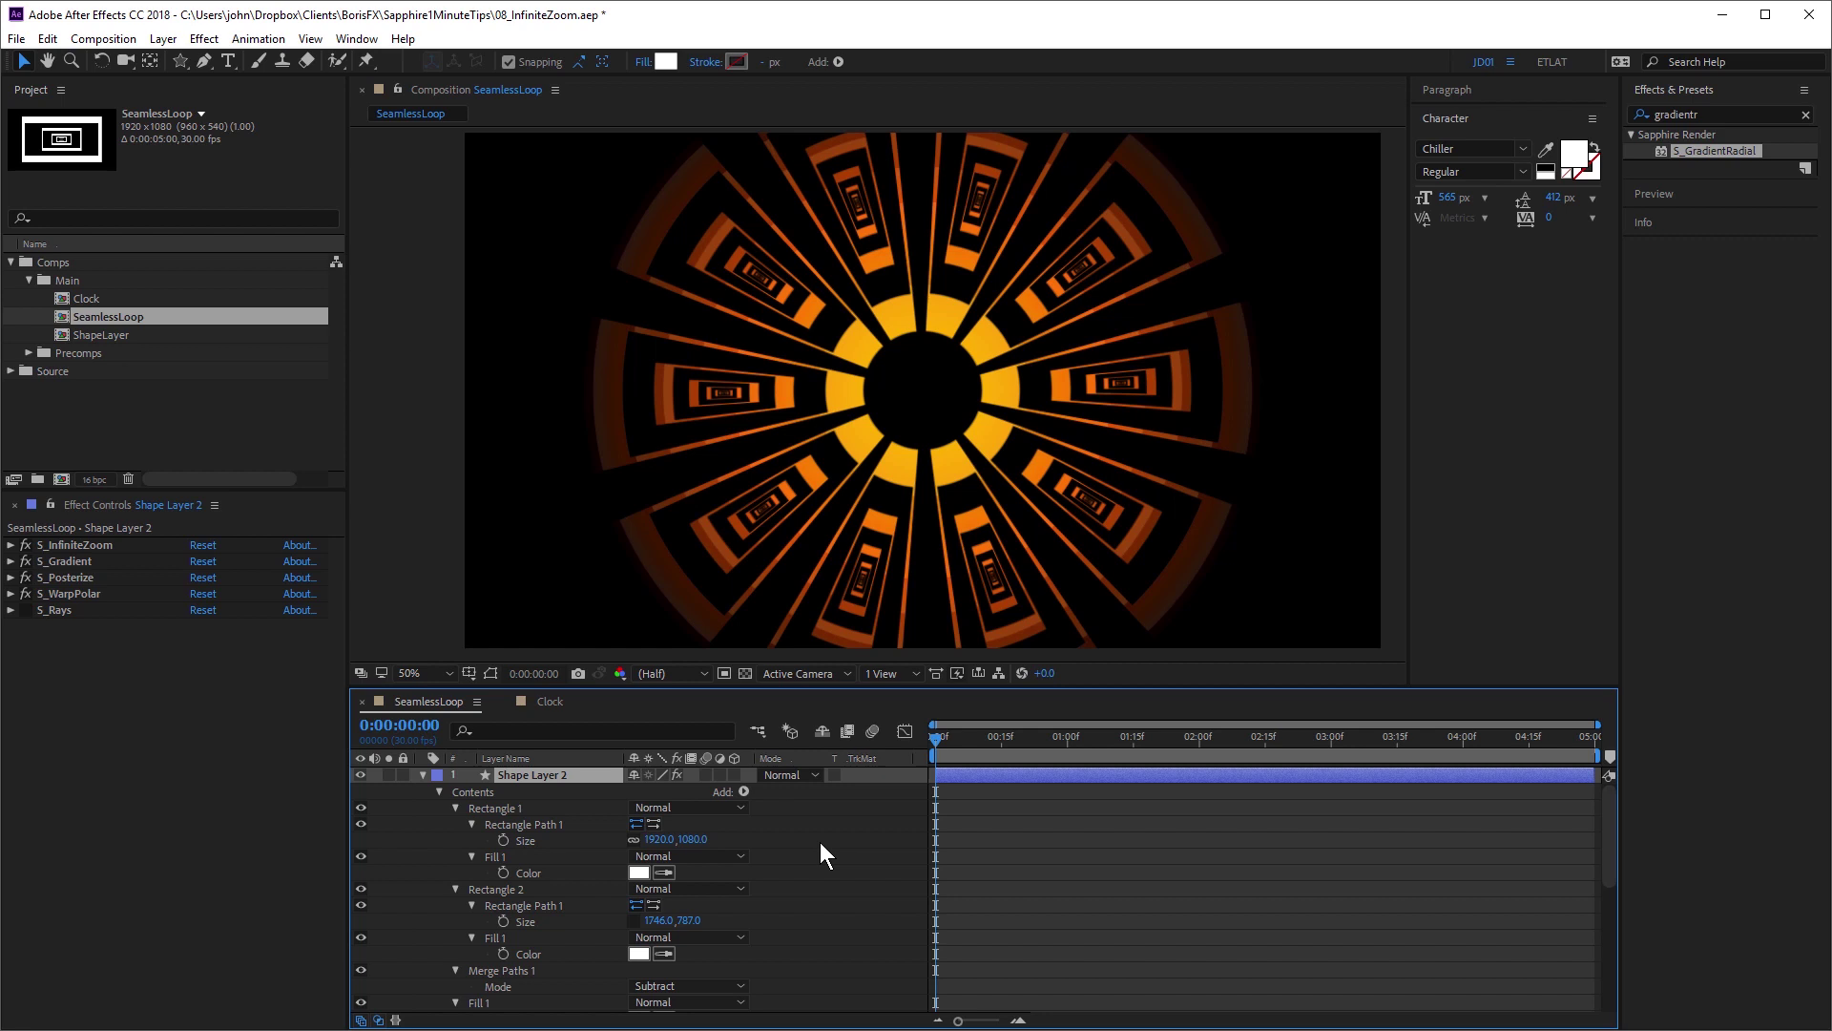
pyautogui.moveTo(661, 936); pyautogui.dragTo(535, 928)
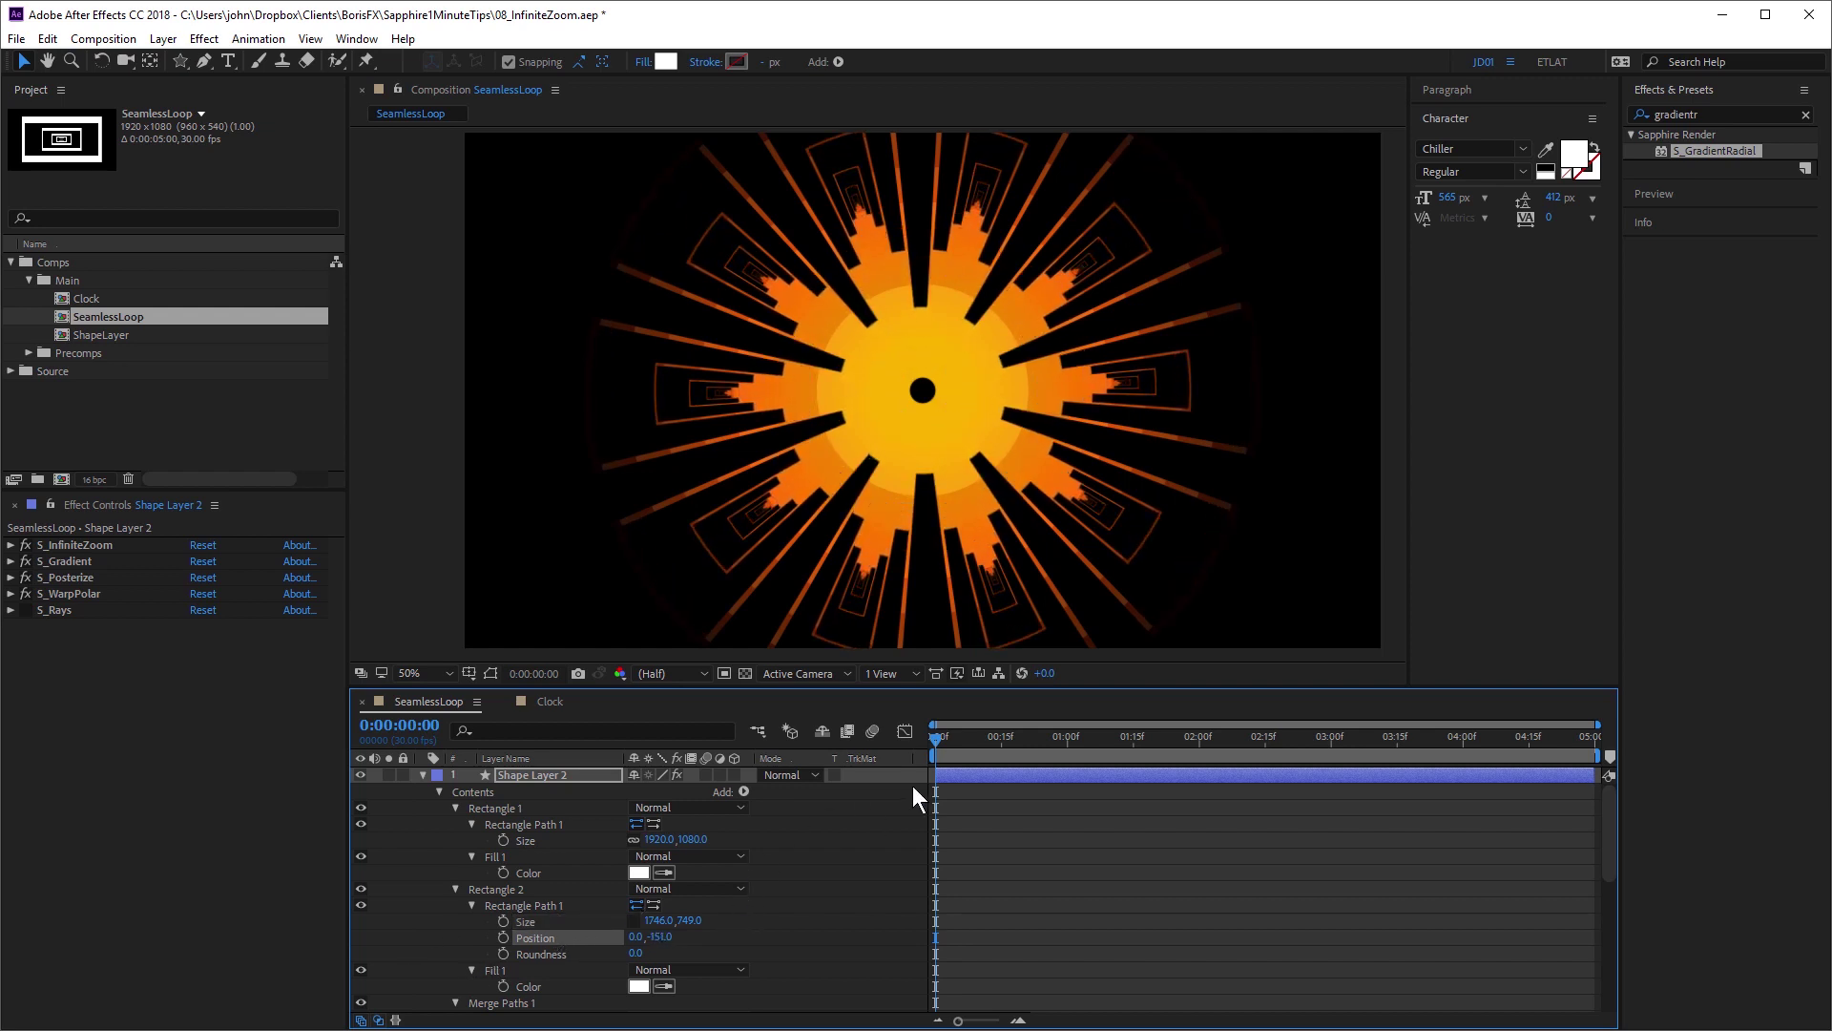
pyautogui.moveTo(943, 741); pyautogui.dragTo(529, 792)
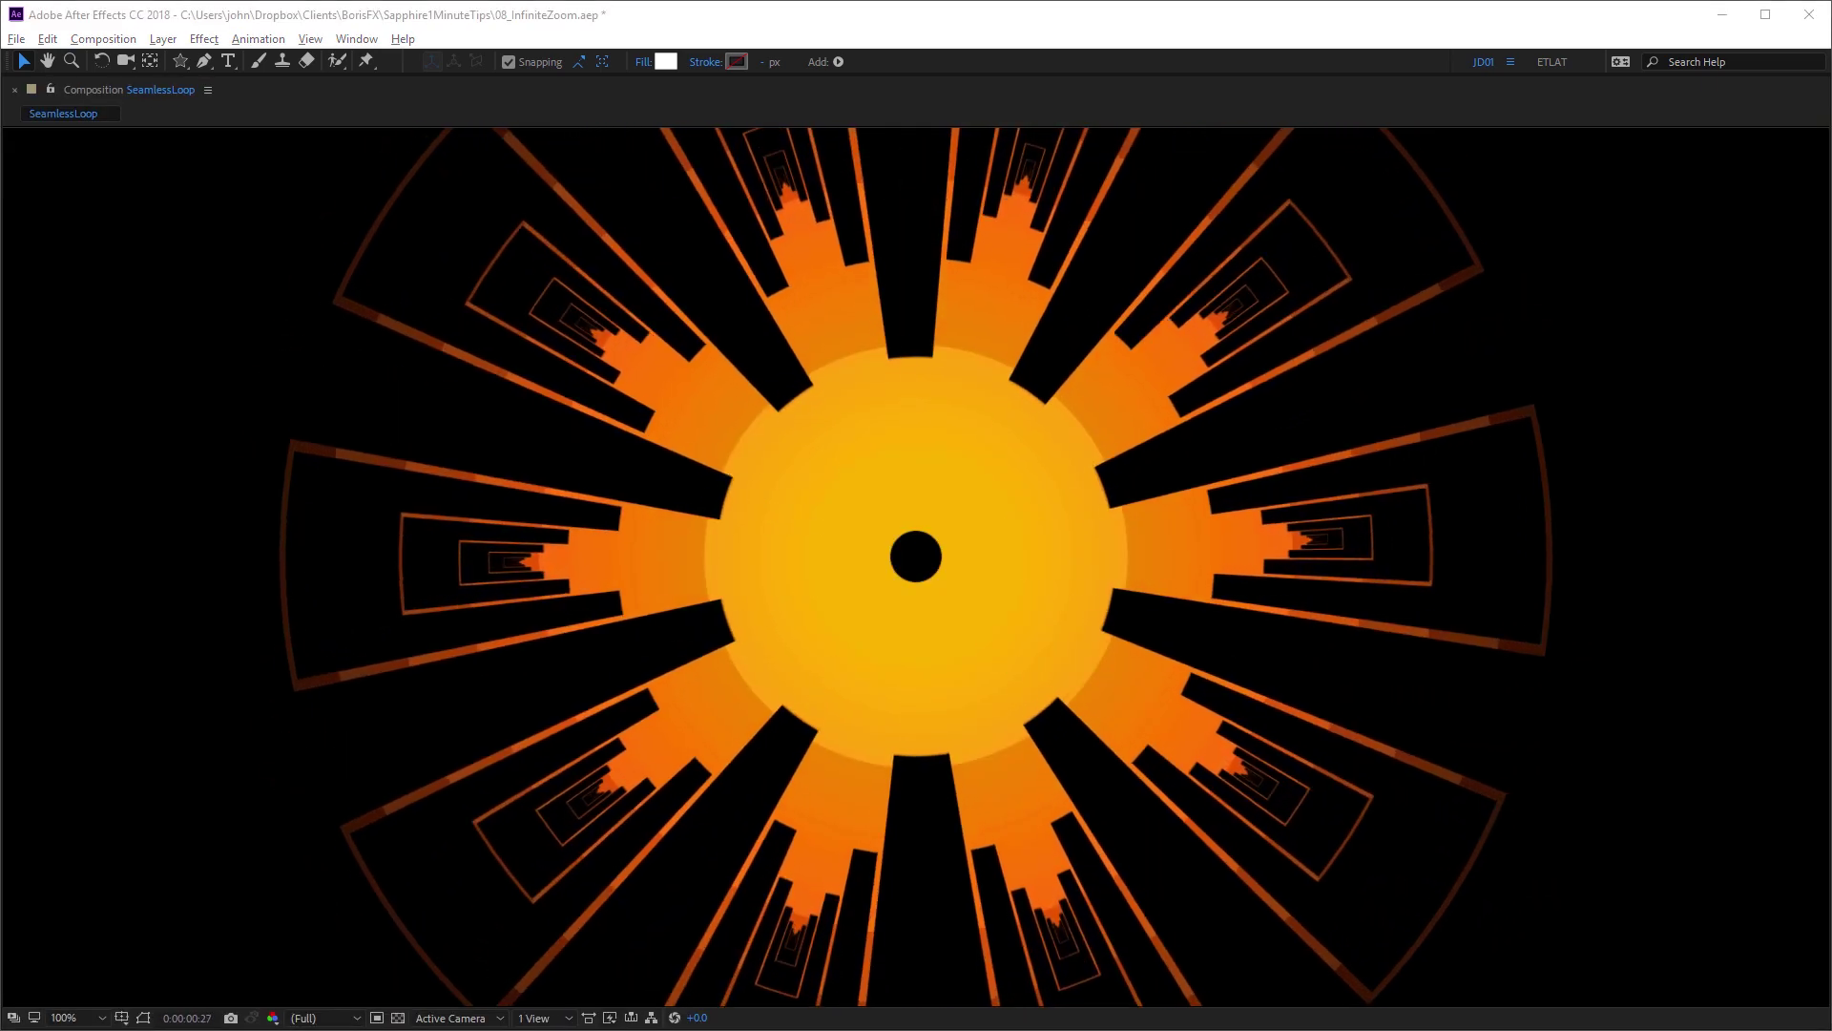